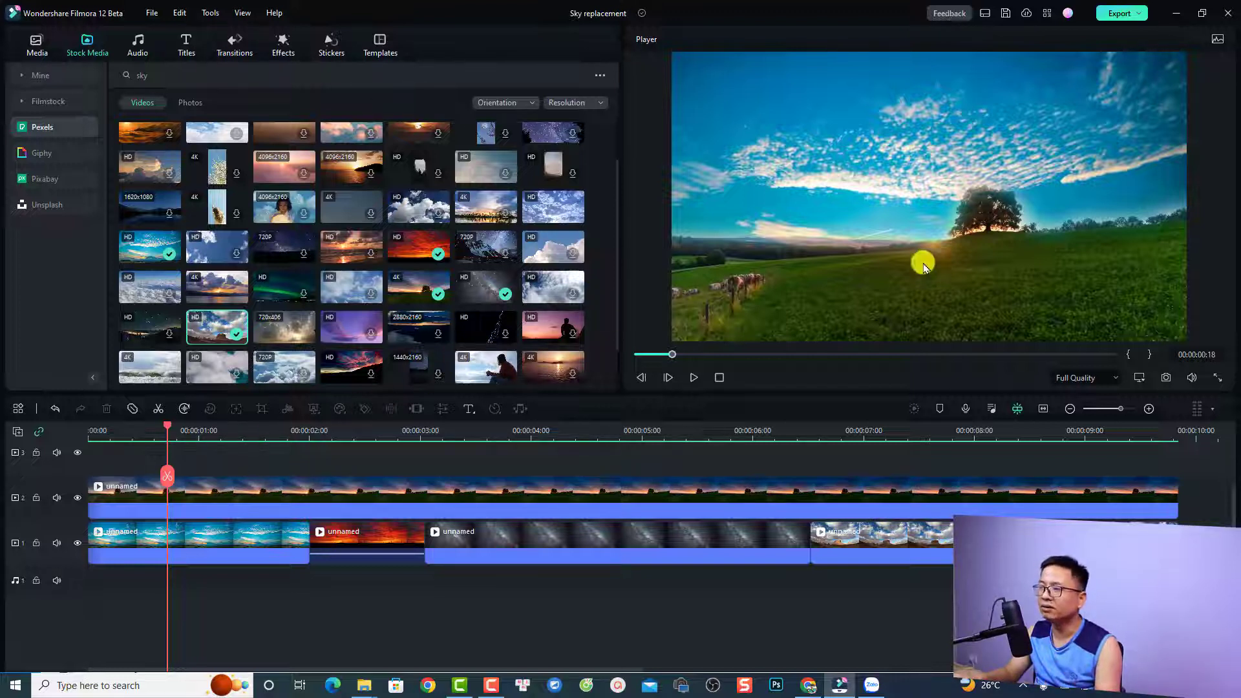
# Step: Add a quick text title on a new track above the video clips, starting at 00:00:01:03
pyautogui.press('space')
pyautogui.press('space')
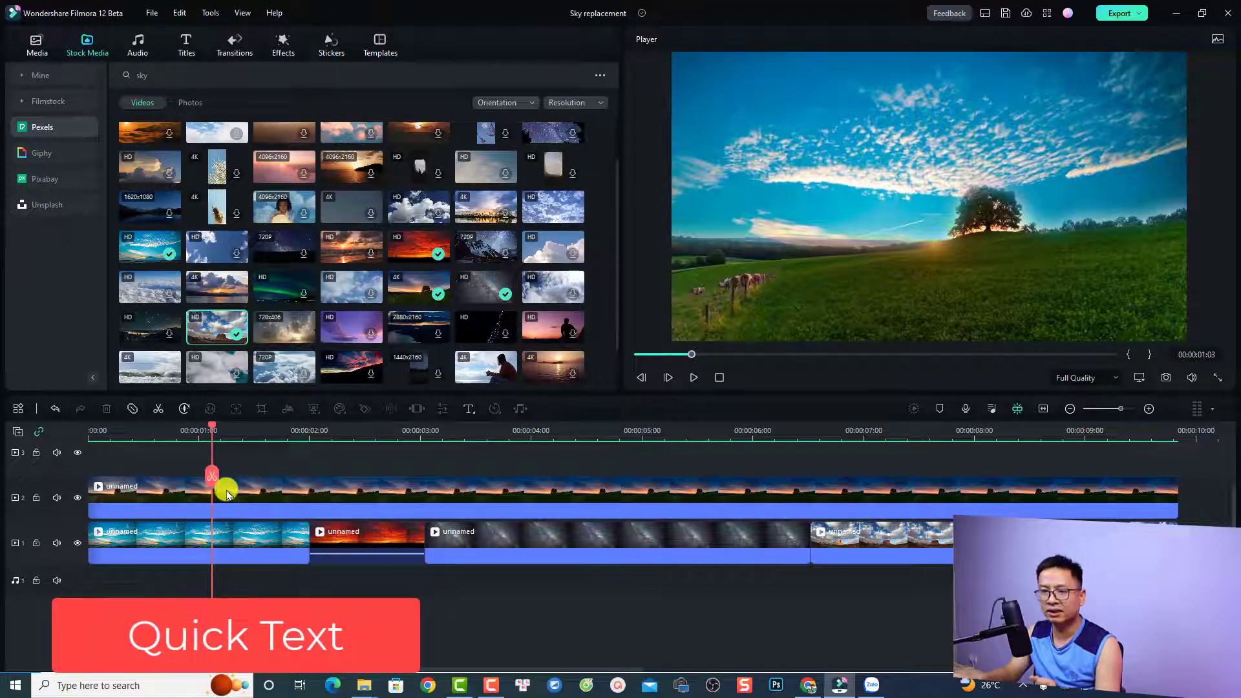
pyautogui.moveTo(212, 432)
pyautogui.mouseDown()
pyautogui.moveTo(200, 429)
pyautogui.moveTo(212, 430)
pyautogui.mouseUp()
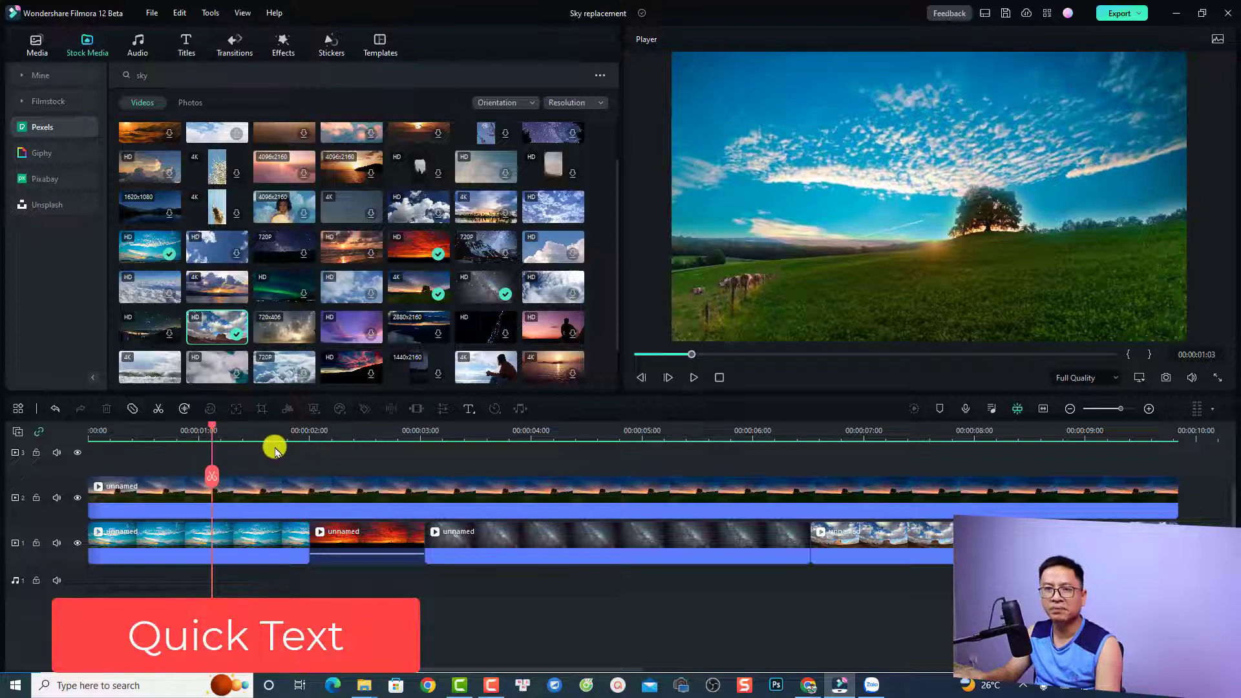
pyautogui.click(465, 411)
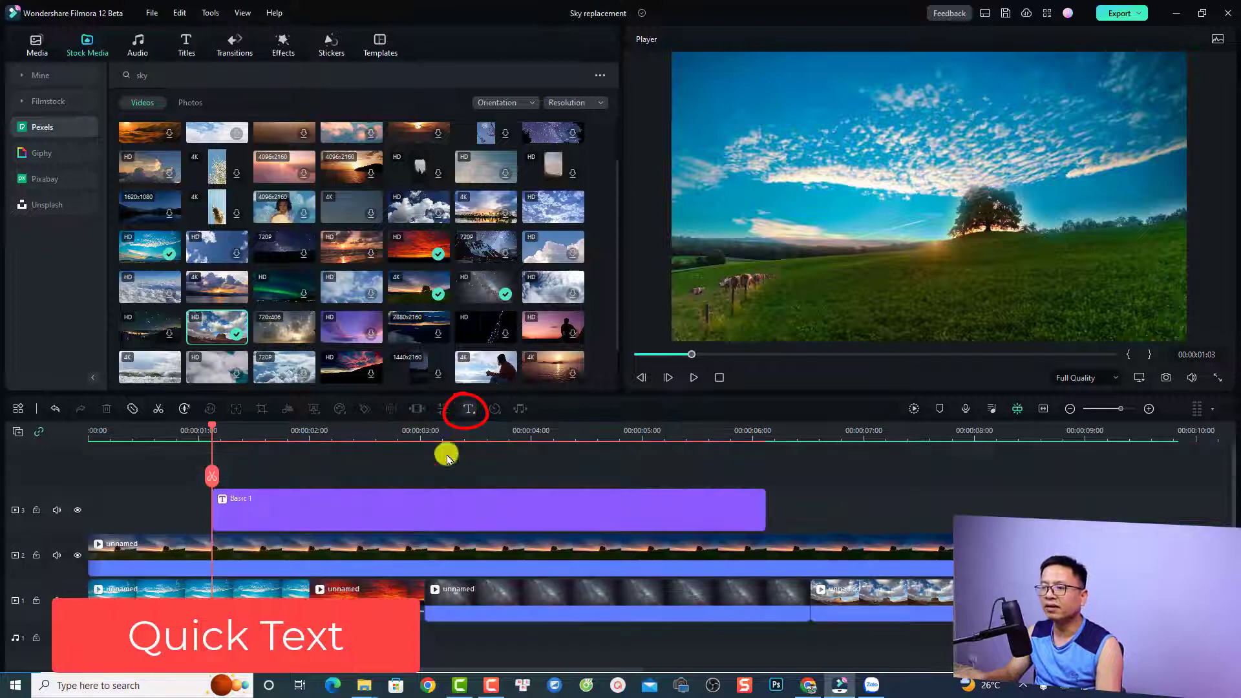
pyautogui.click(275, 520)
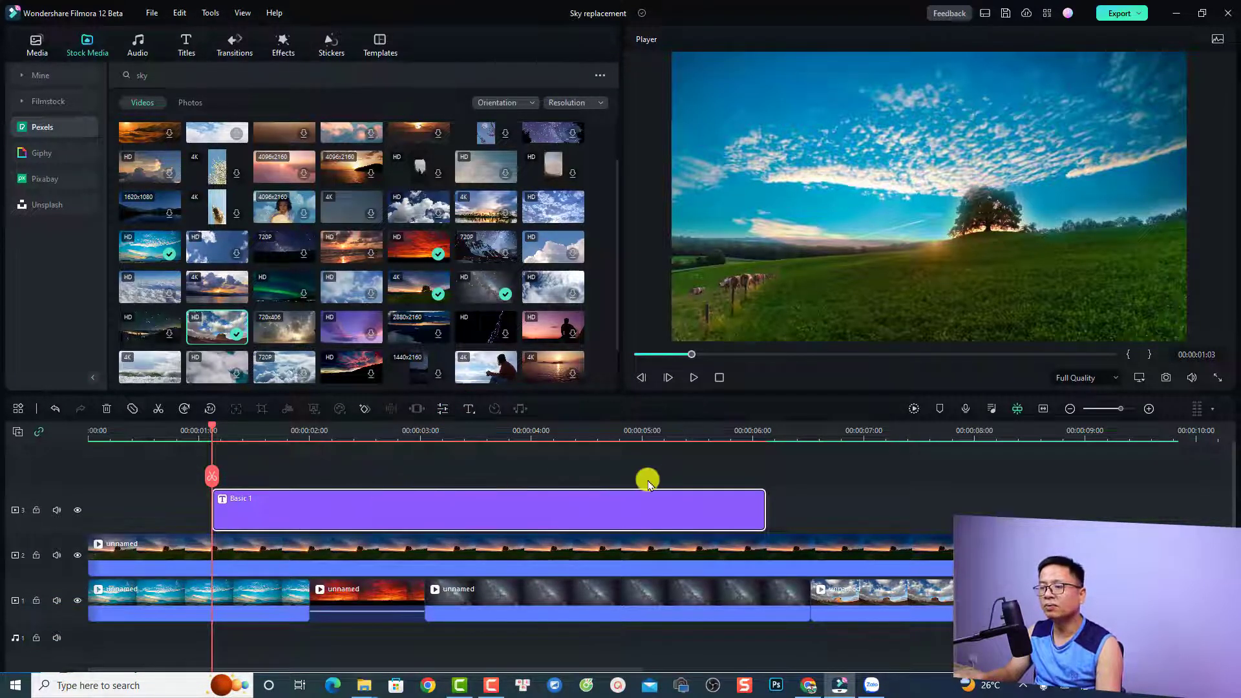
# Step: Trim the end of the title clip to 00:00:05:22, for a duration of 00:00:04:19
pyautogui.moveTo(764, 515); pyautogui.dragTo(763, 516)
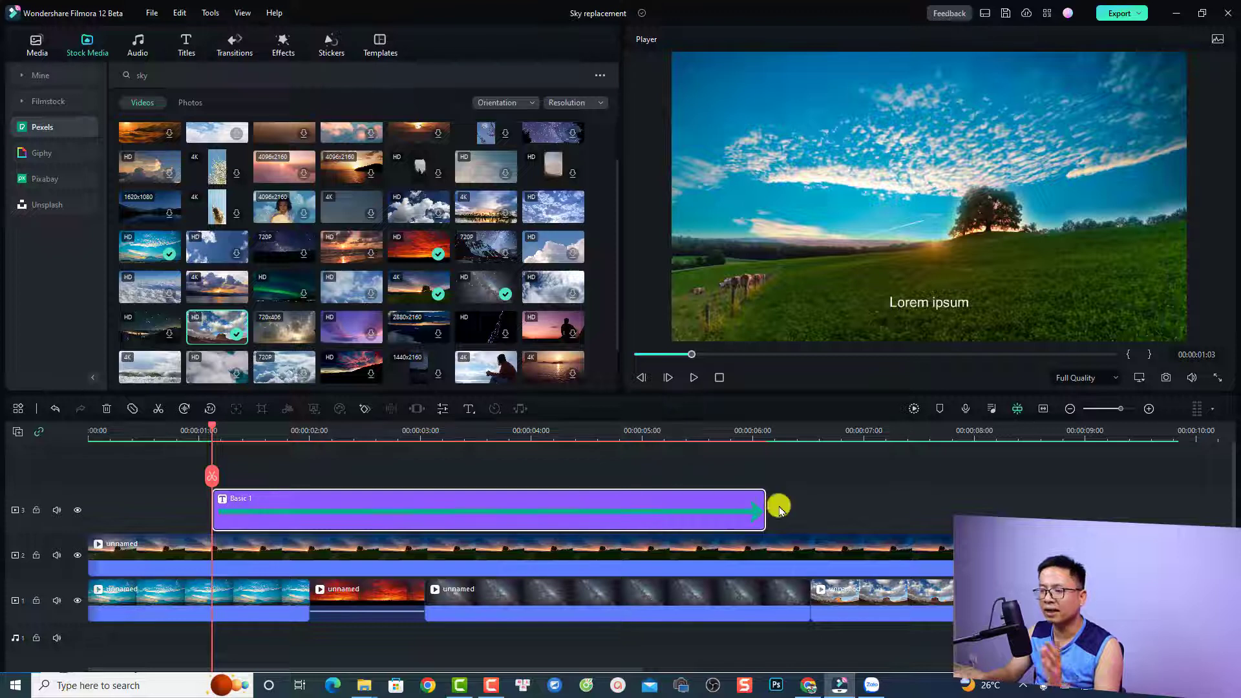
pyautogui.moveTo(765, 510); pyautogui.dragTo(765, 510)
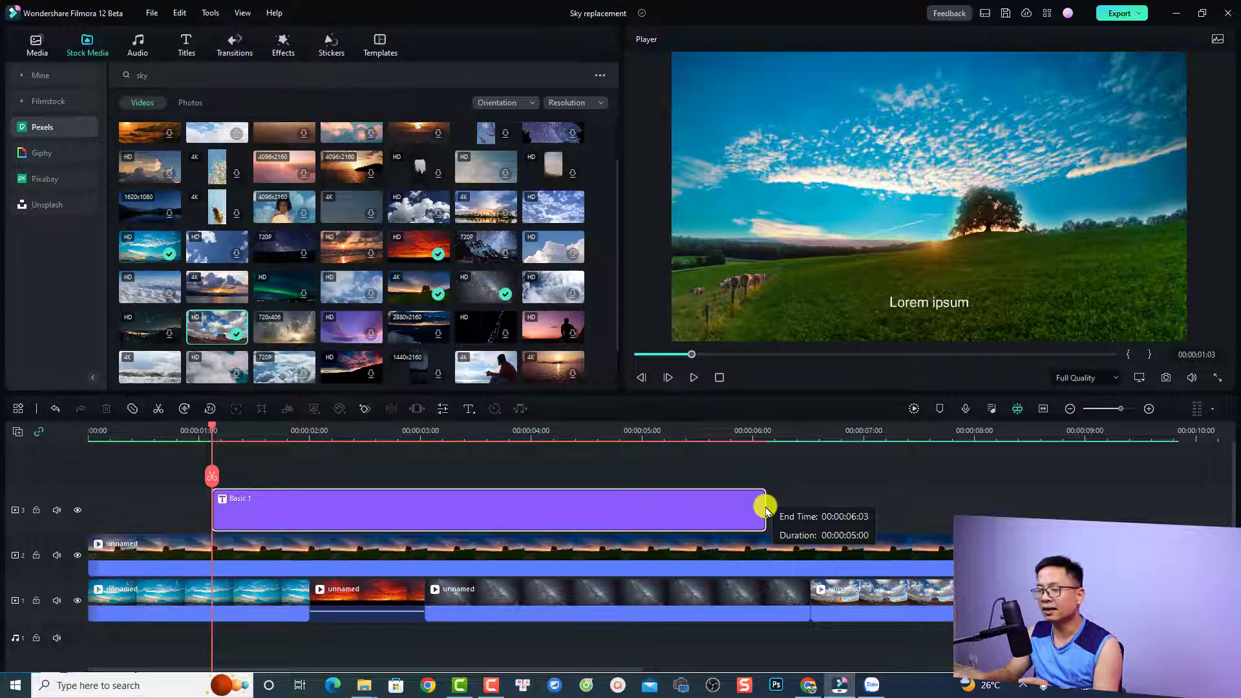
pyautogui.moveTo(765, 510); pyautogui.dragTo(738, 510)
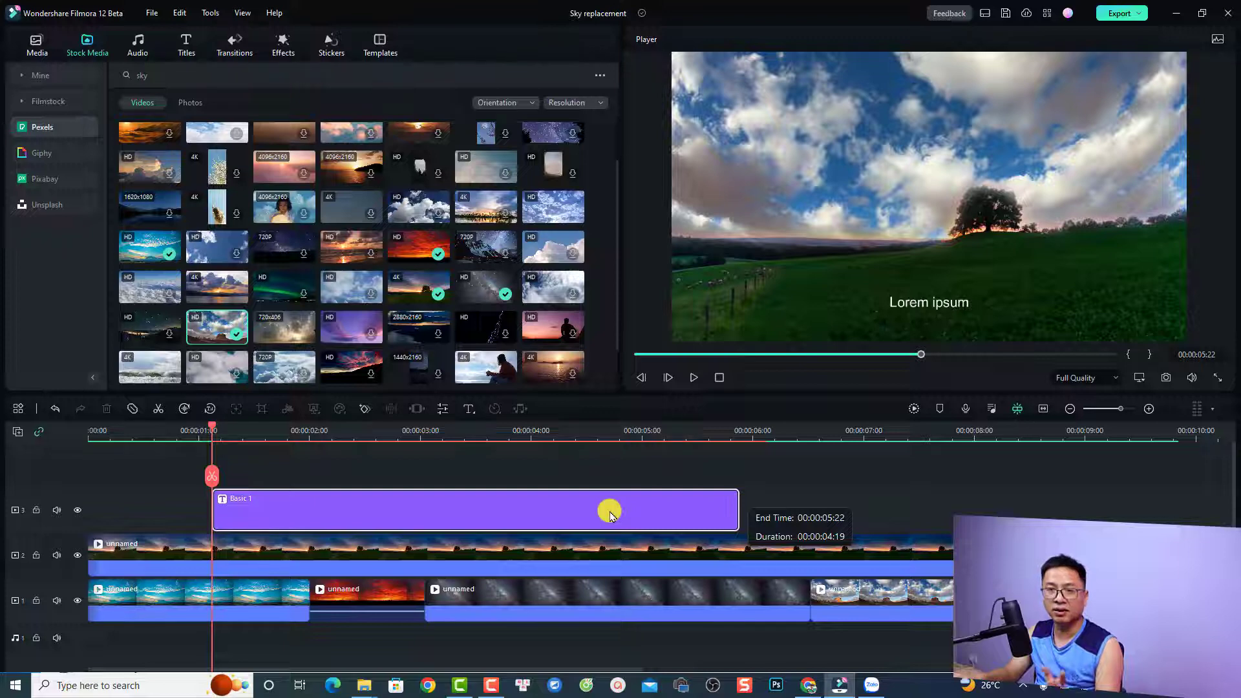
# Step: Set the title clip's duration to exactly 00:00:05:00
pyautogui.rightClick(521, 502)
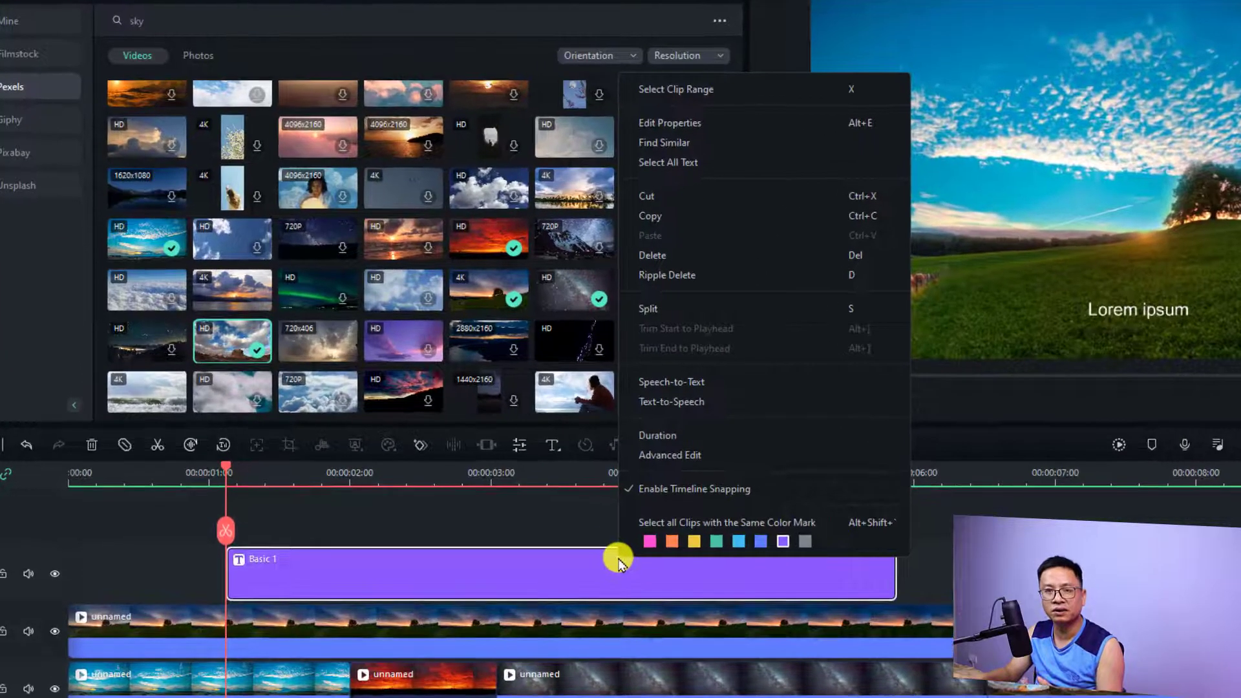
pyautogui.click(655, 438)
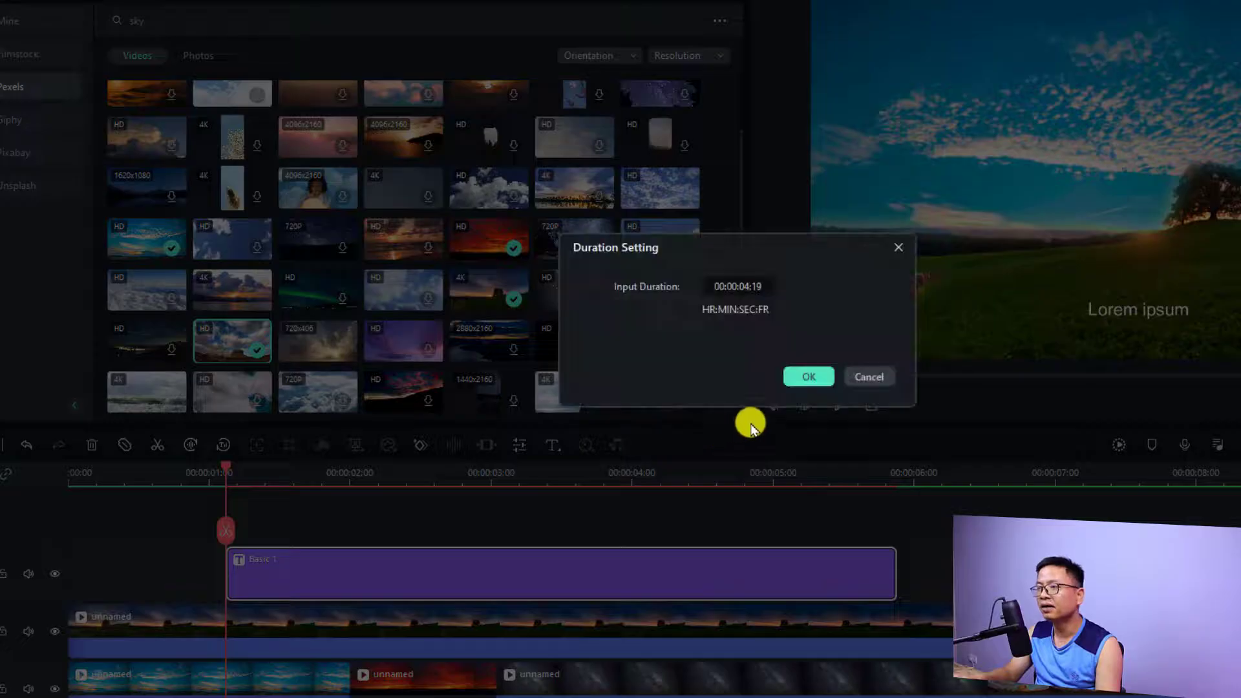
pyautogui.doubleClick(748, 286)
pyautogui.write('5')
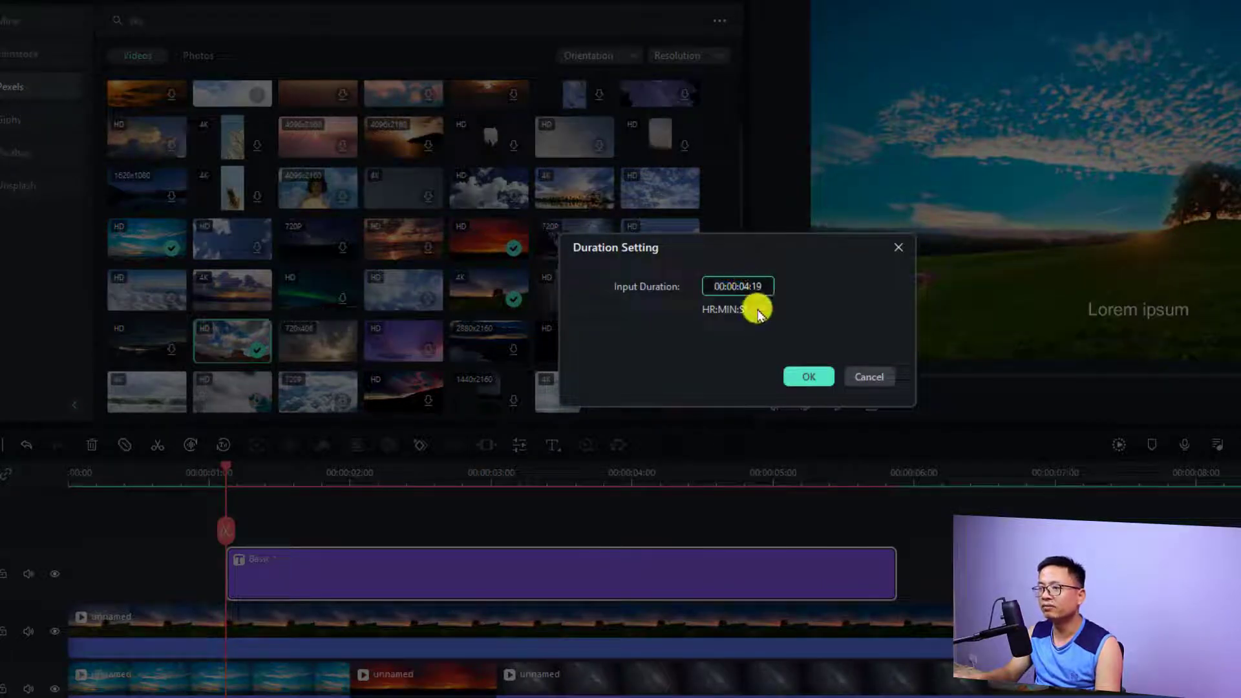
pyautogui.write('5')
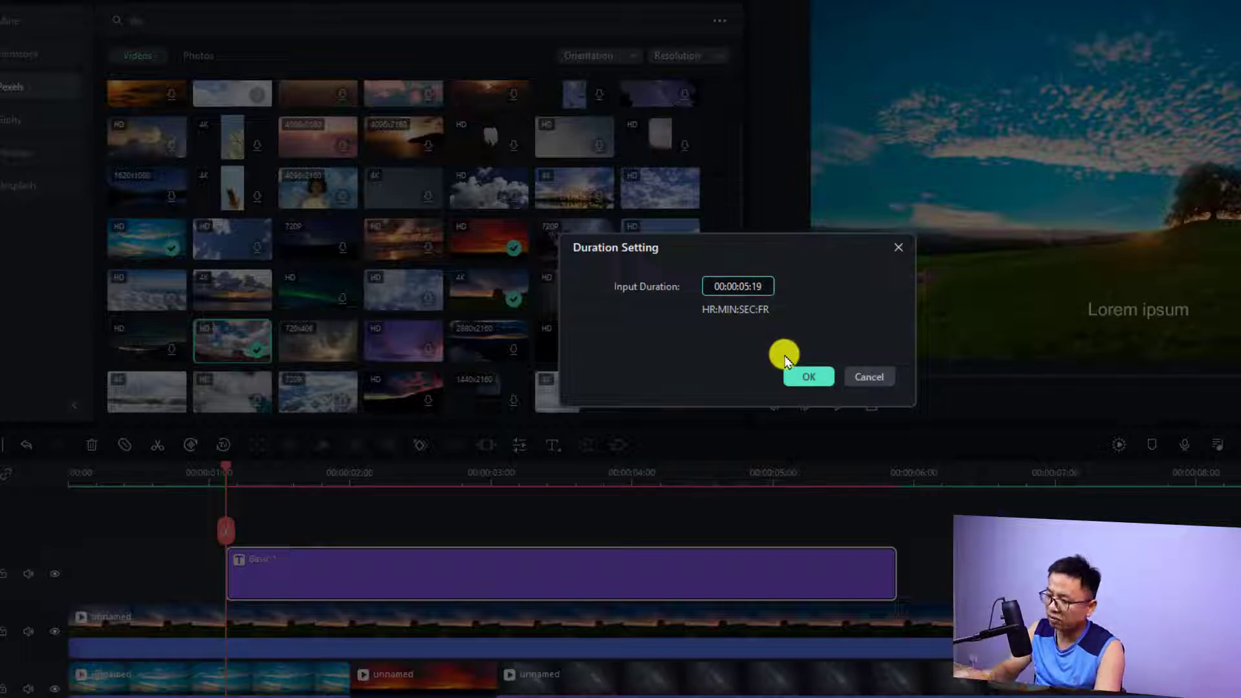
pyautogui.press('Delete')
pyautogui.press('Delete')
pyautogui.write('00')
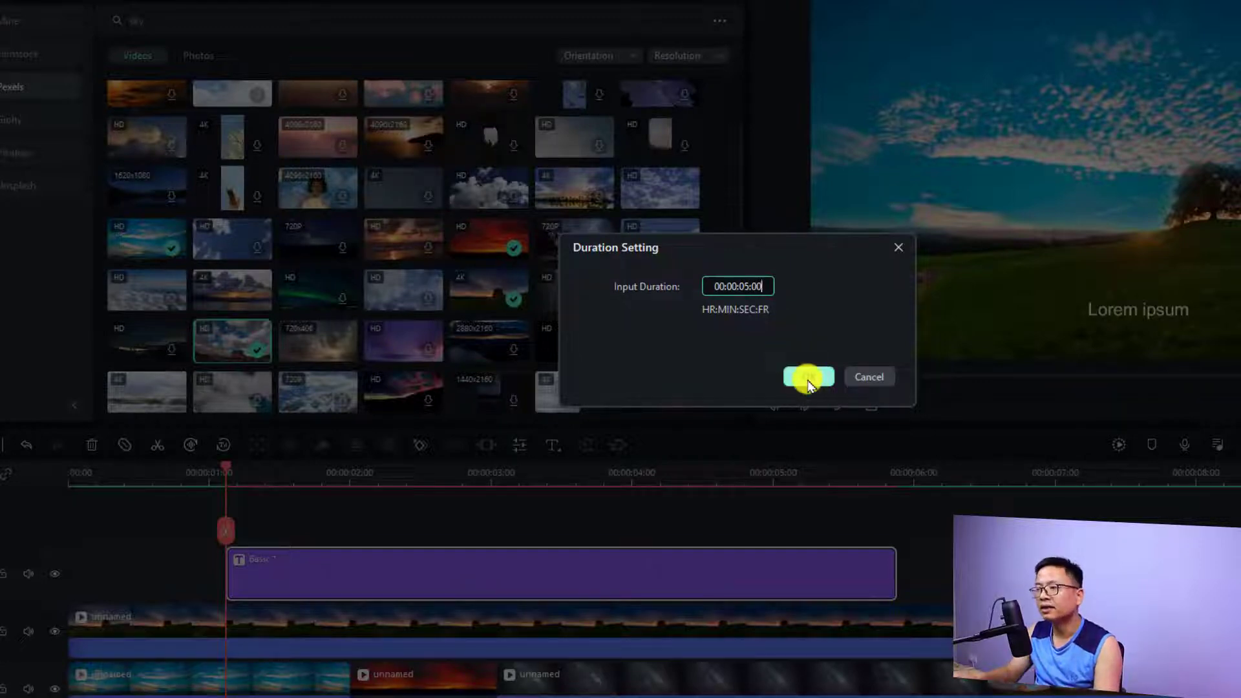
pyautogui.click(807, 377)
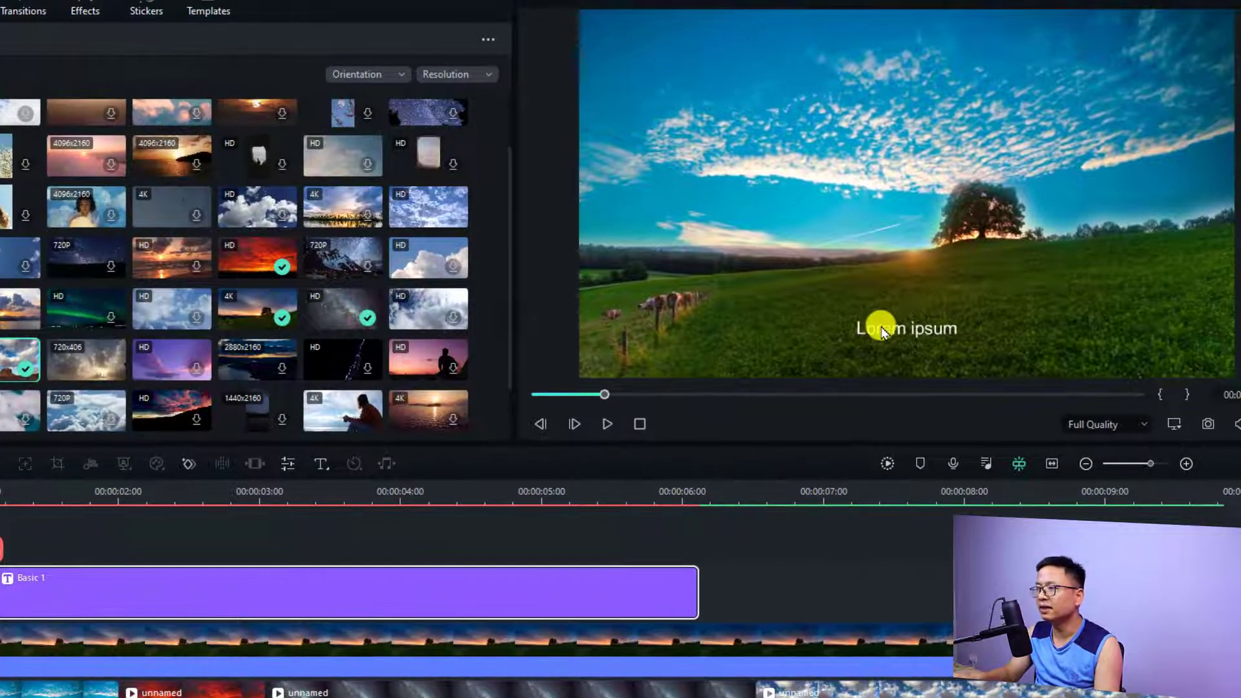
# Step: Enlarge the placeholder title text slightly and move it onto the grass just below the tree
pyautogui.click(1113, 312)
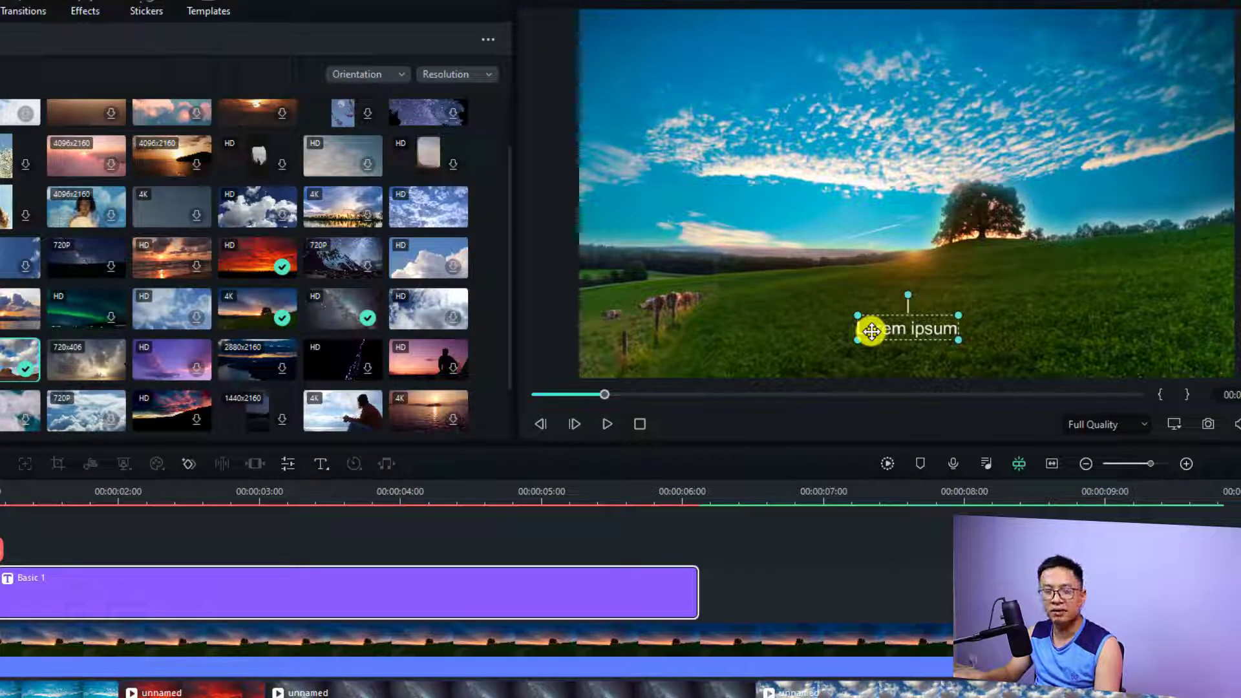
pyautogui.moveTo(898, 332); pyautogui.dragTo(905, 290)
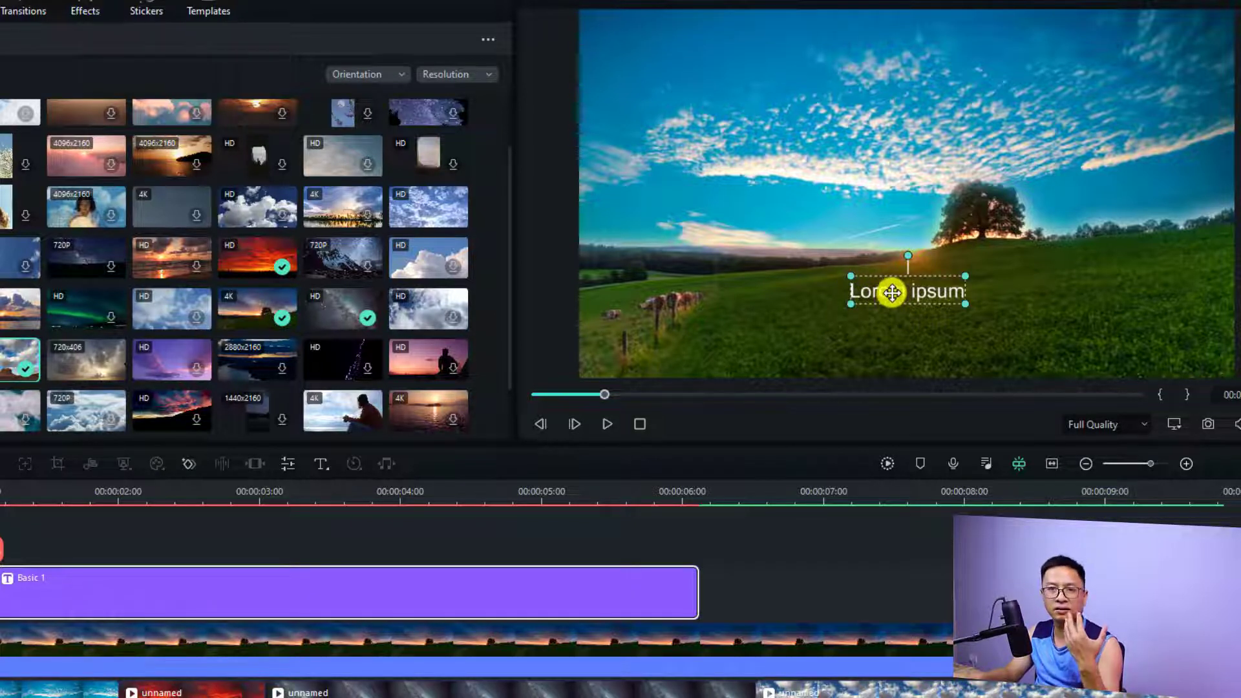
pyautogui.moveTo(920, 285); pyautogui.dragTo(987, 282)
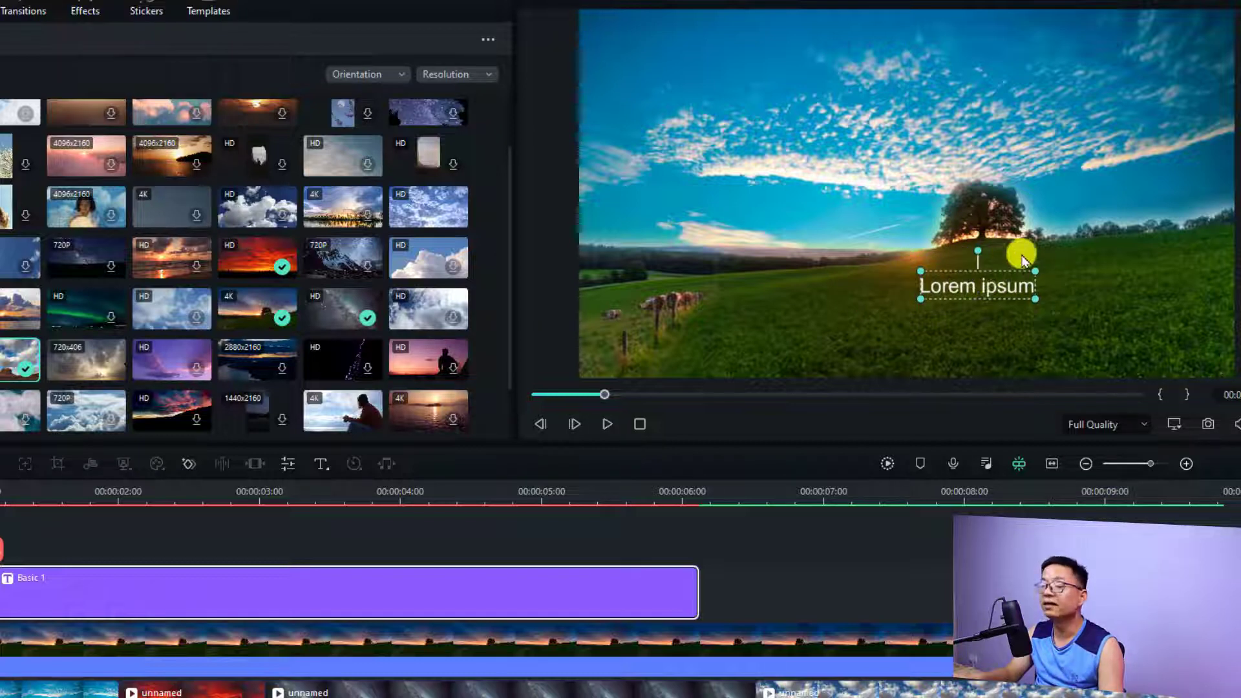
# Step: Open the title for editing and replace its placeholder text with "Cây cô đơn"
pyautogui.doubleClick(988, 286)
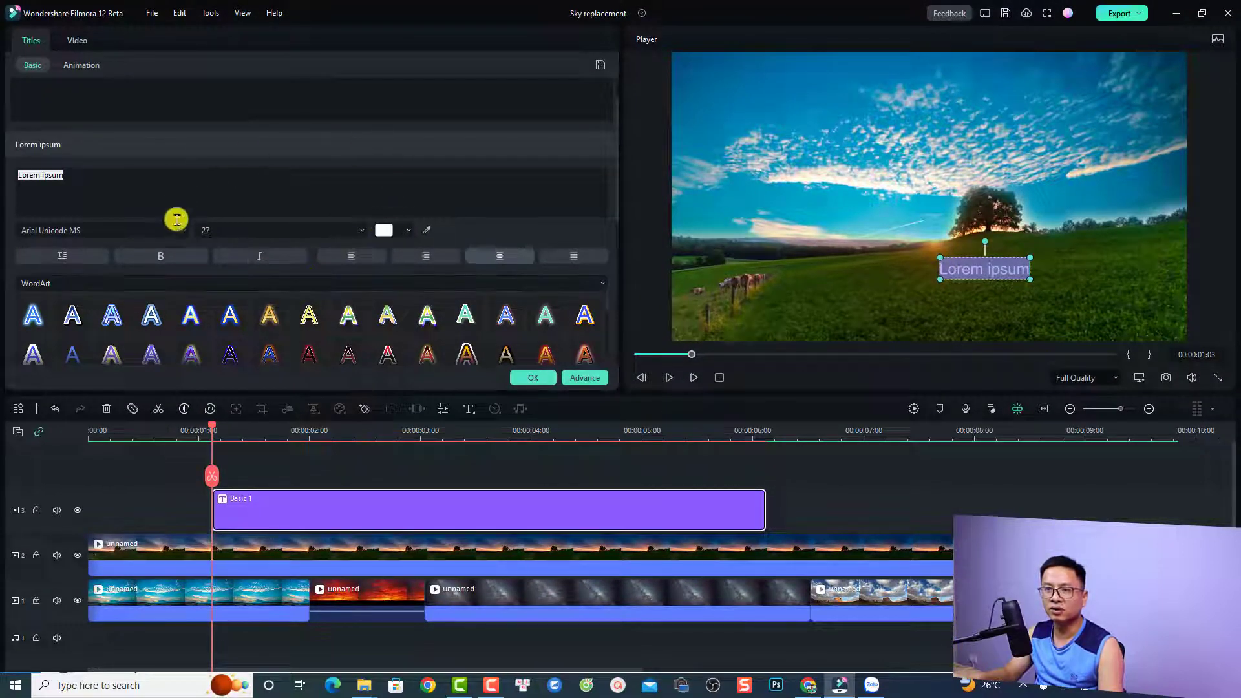
pyautogui.click(167, 183)
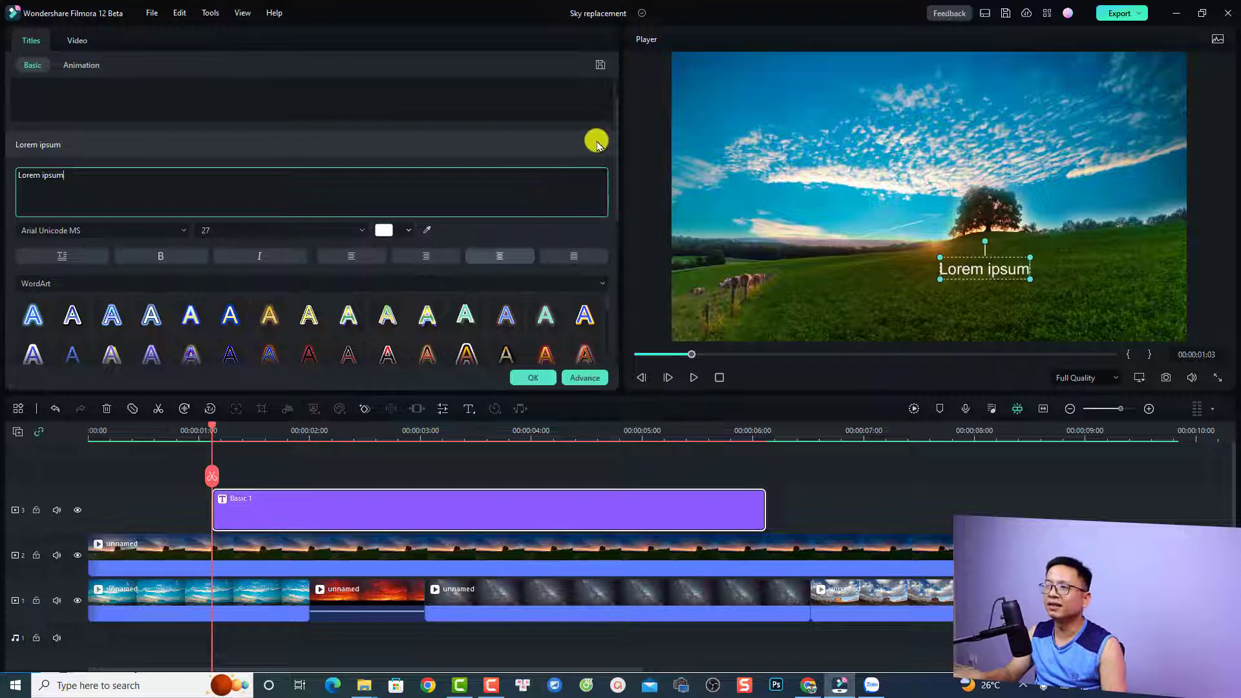
pyautogui.scroll(-2, 601, 194)
pyautogui.scroll(4, 593, 154)
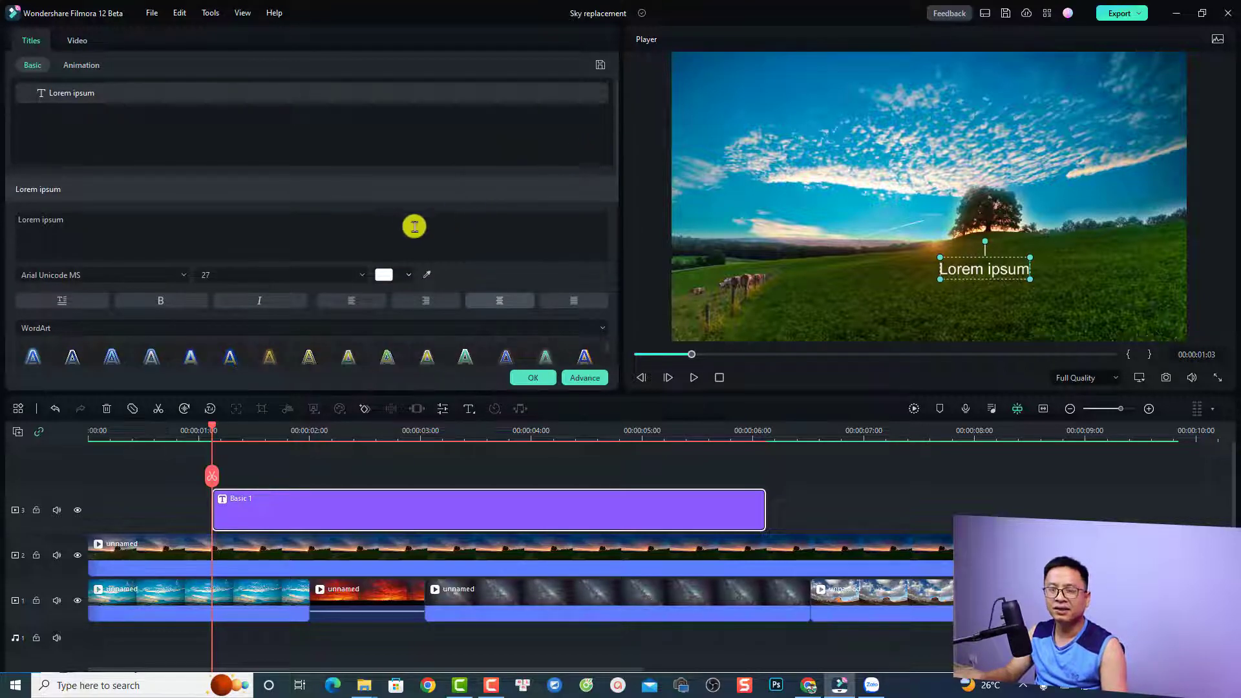
pyautogui.click(204, 230)
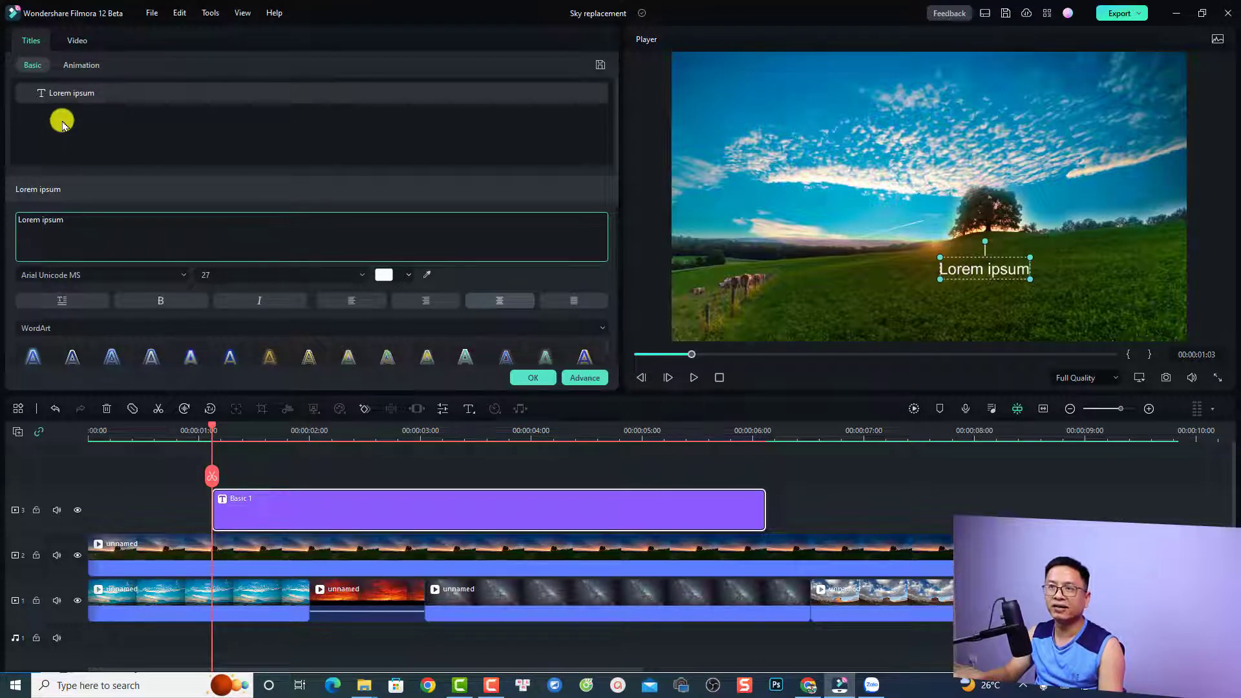
pyautogui.moveTo(63, 220); pyautogui.dragTo(3, 219)
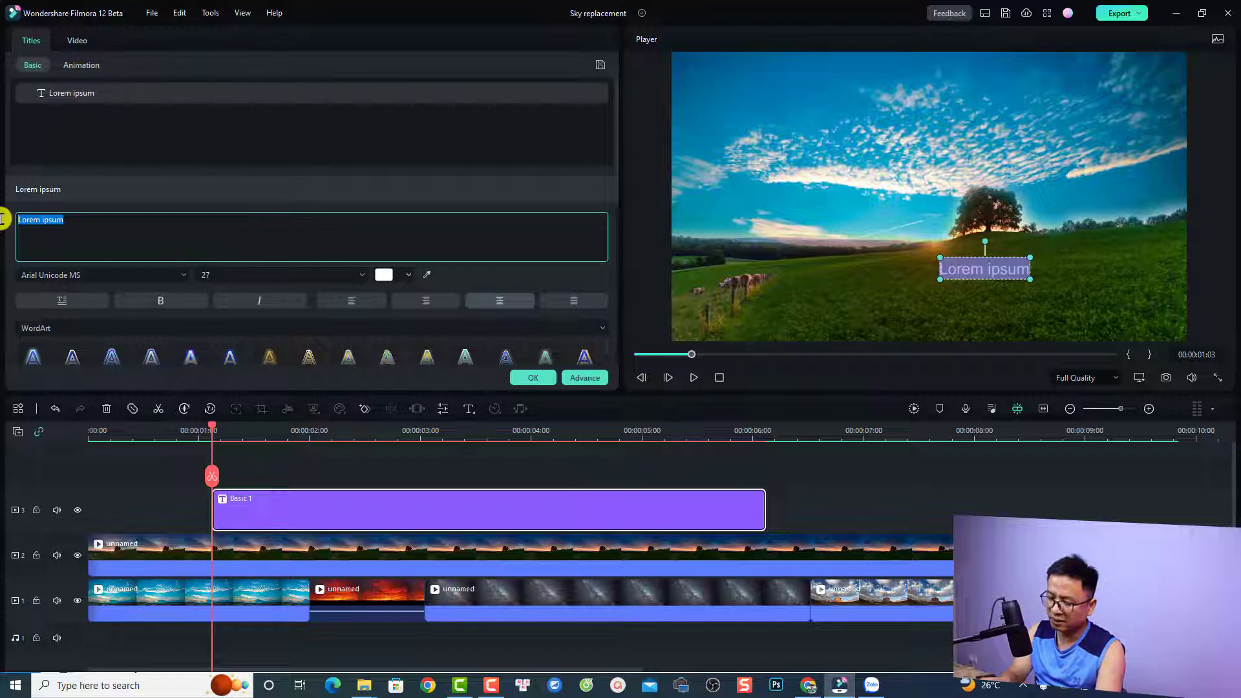
pyautogui.write('Cáy cô d')
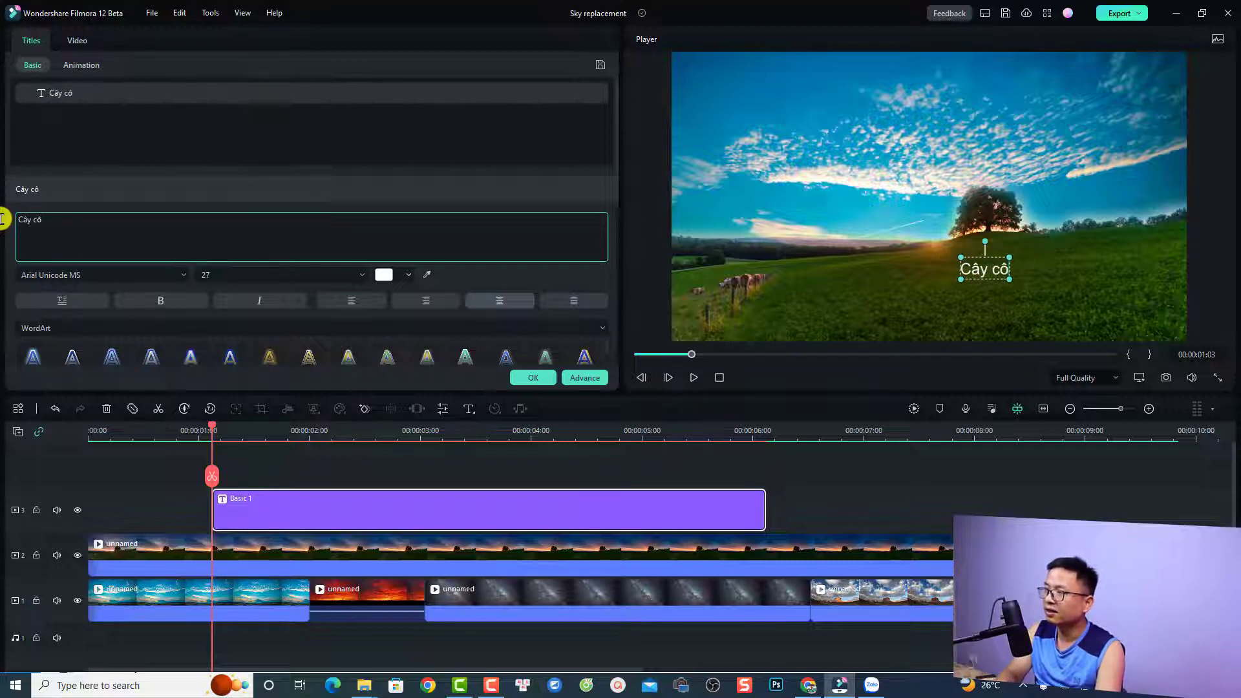
pyautogui.write('đơn')
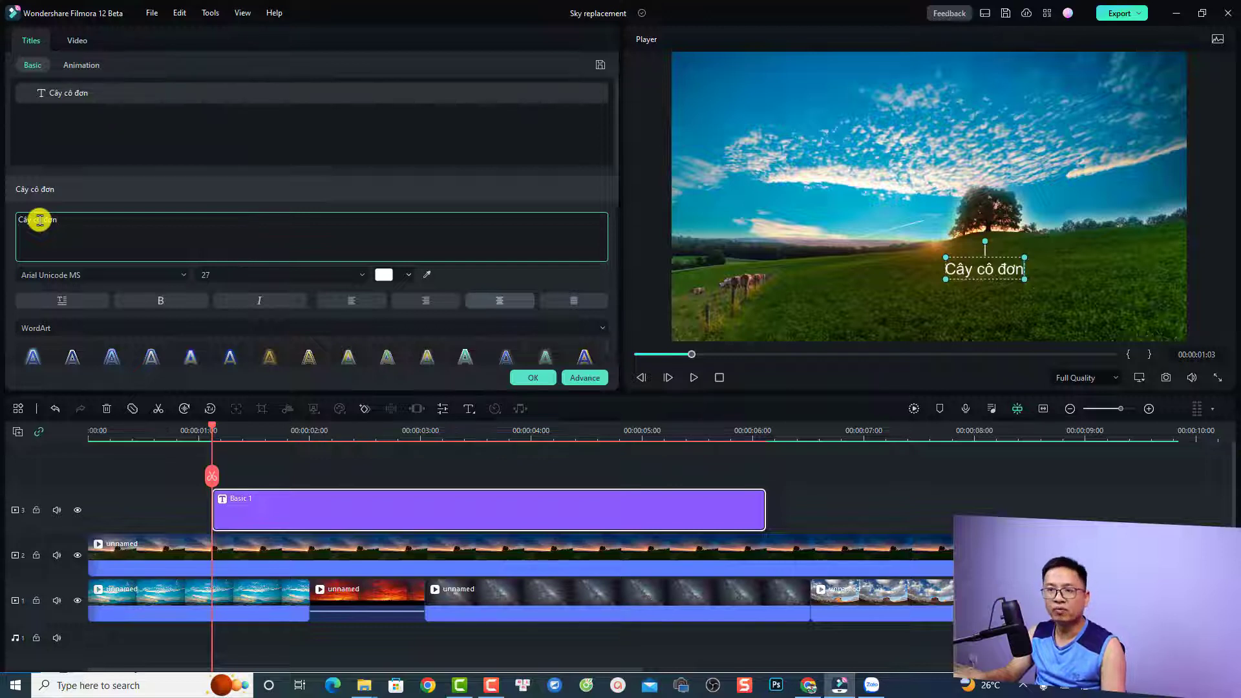
# Step: Change the title's font to Baloo and its font size to 40
pyautogui.click(97, 276)
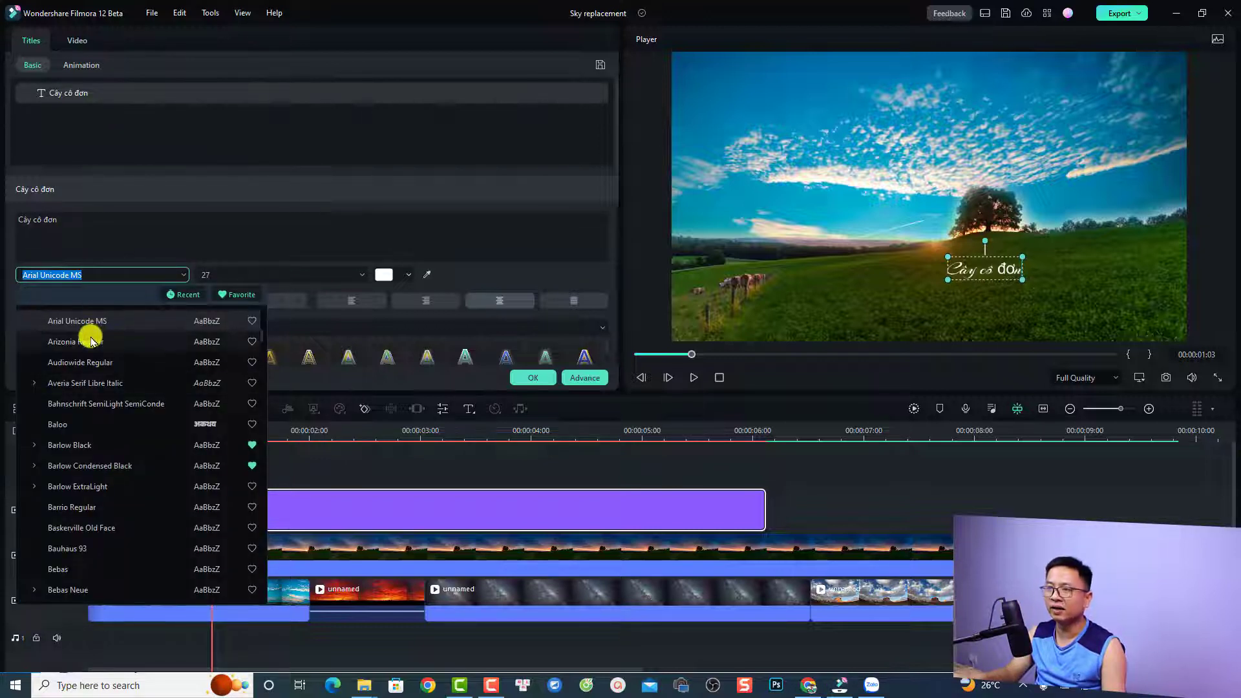
pyautogui.click(75, 430)
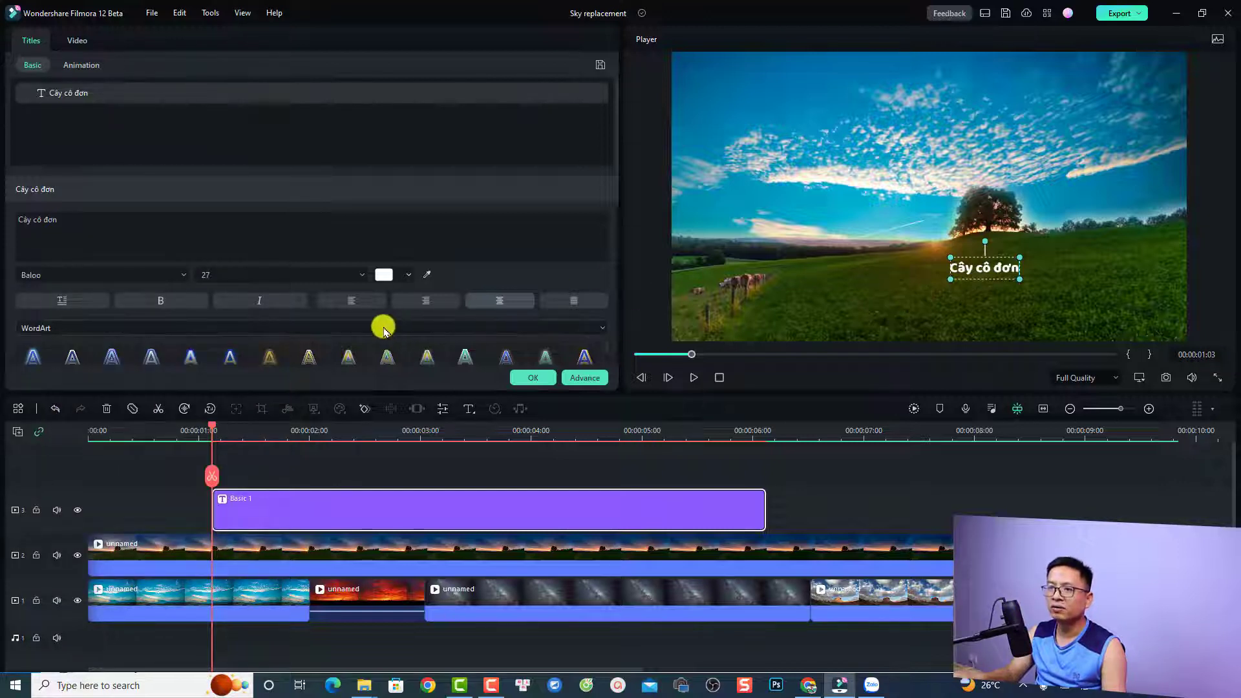
pyautogui.doubleClick(310, 275)
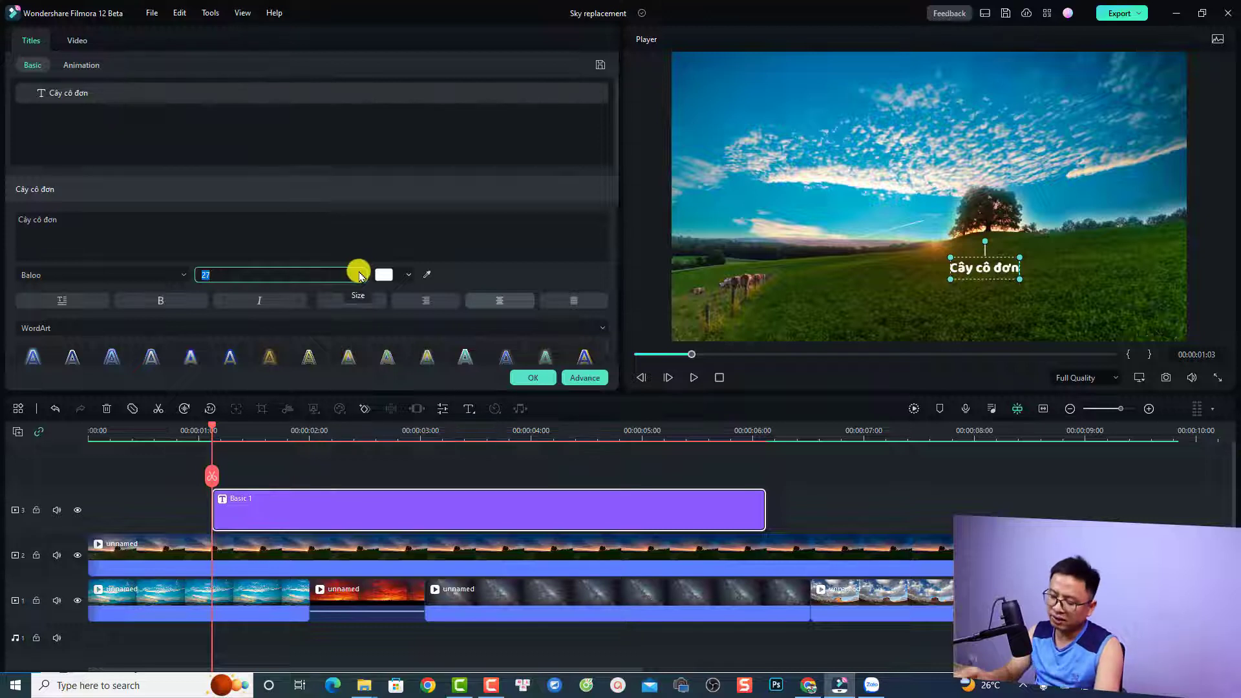
pyautogui.write('40')
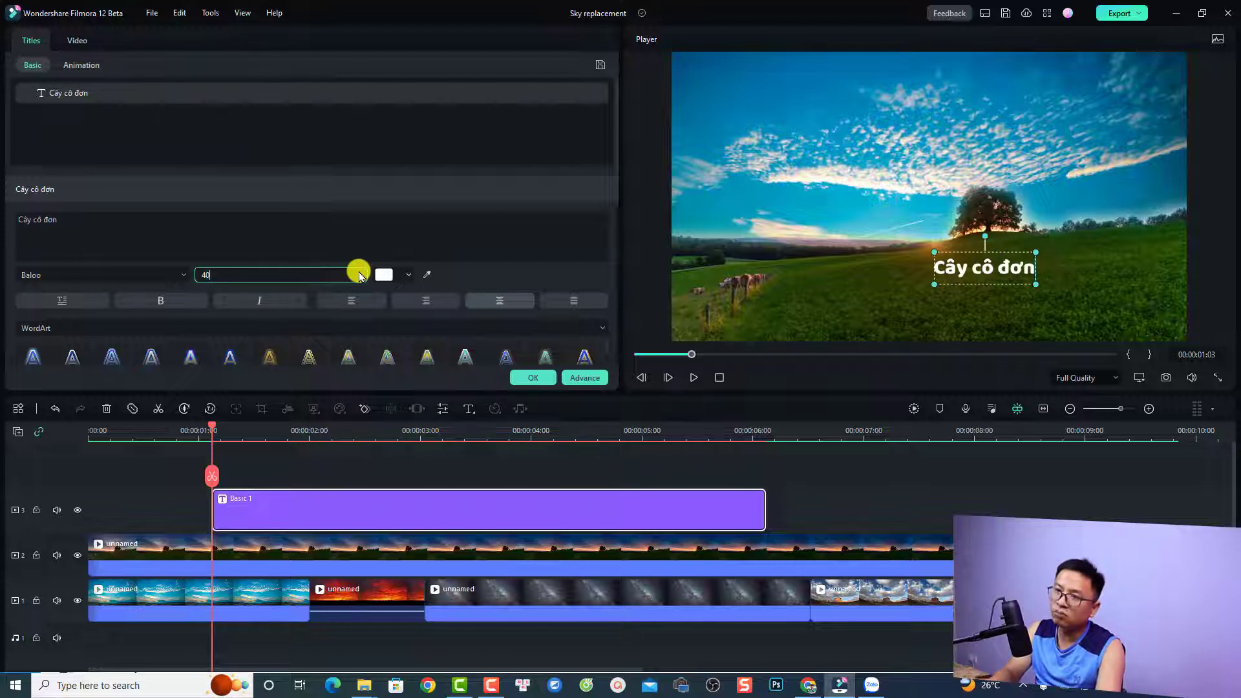
pyautogui.click(360, 276)
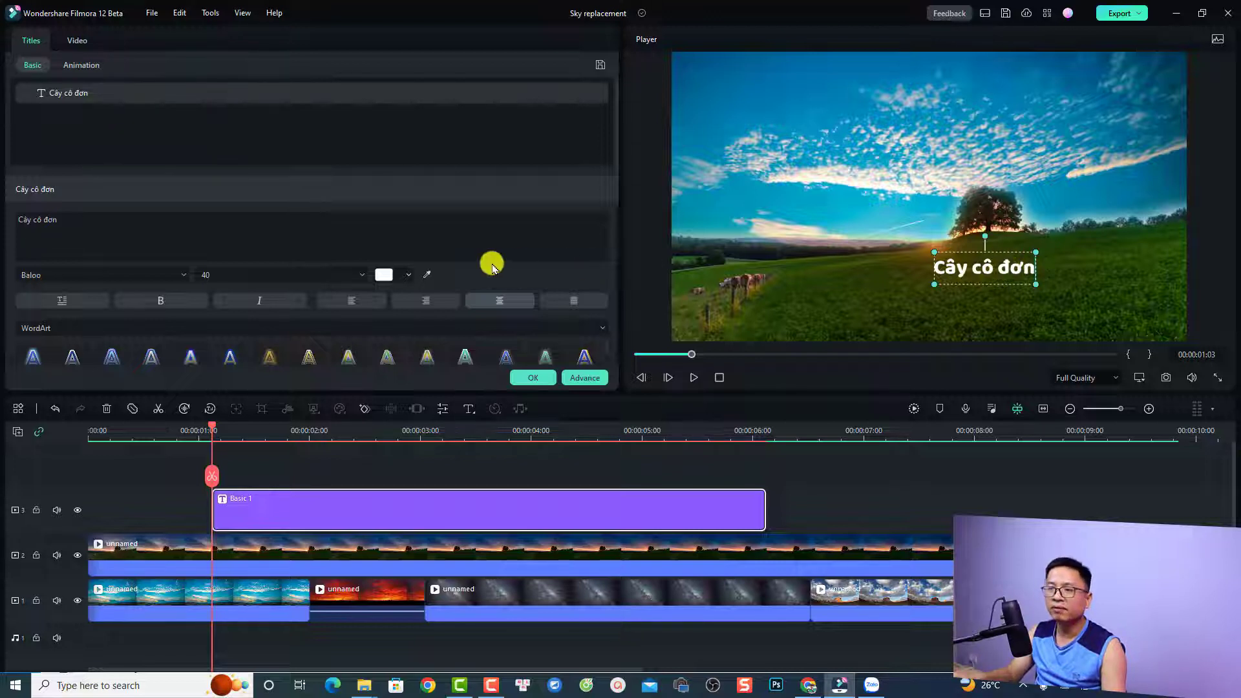
# Step: Try light green as the title's text colour, followed by the purple sampled from the title clip in the timeline
pyautogui.click(406, 280)
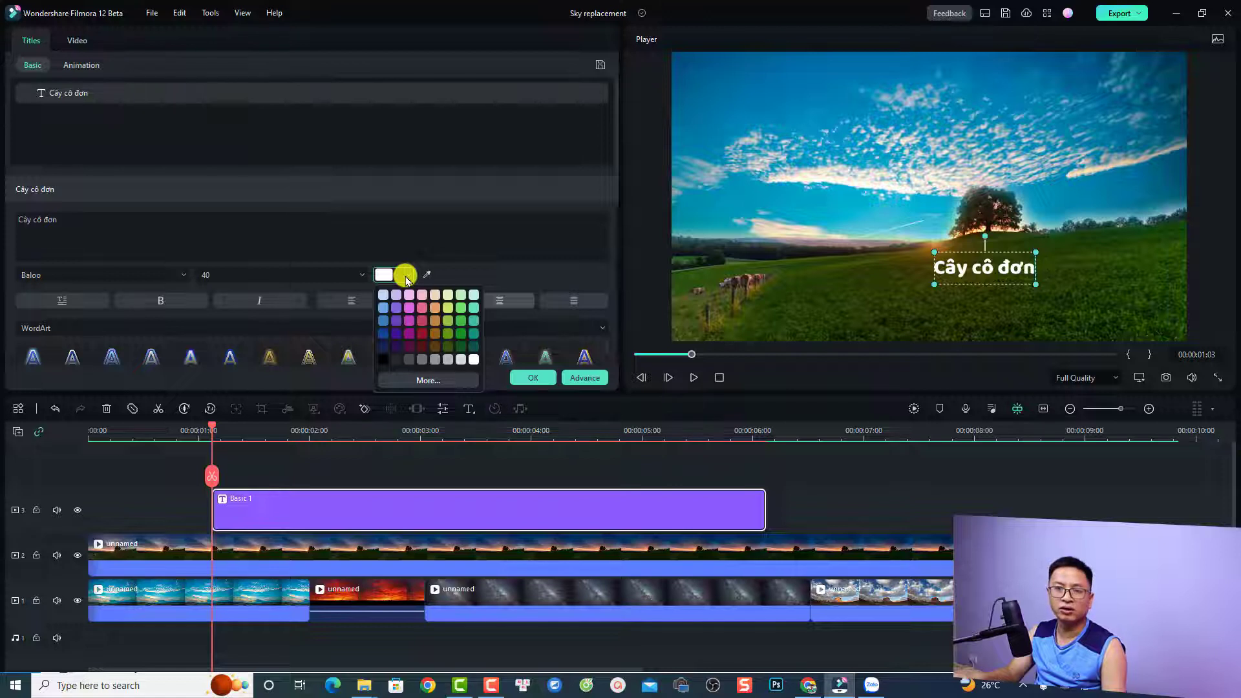
pyautogui.click(460, 309)
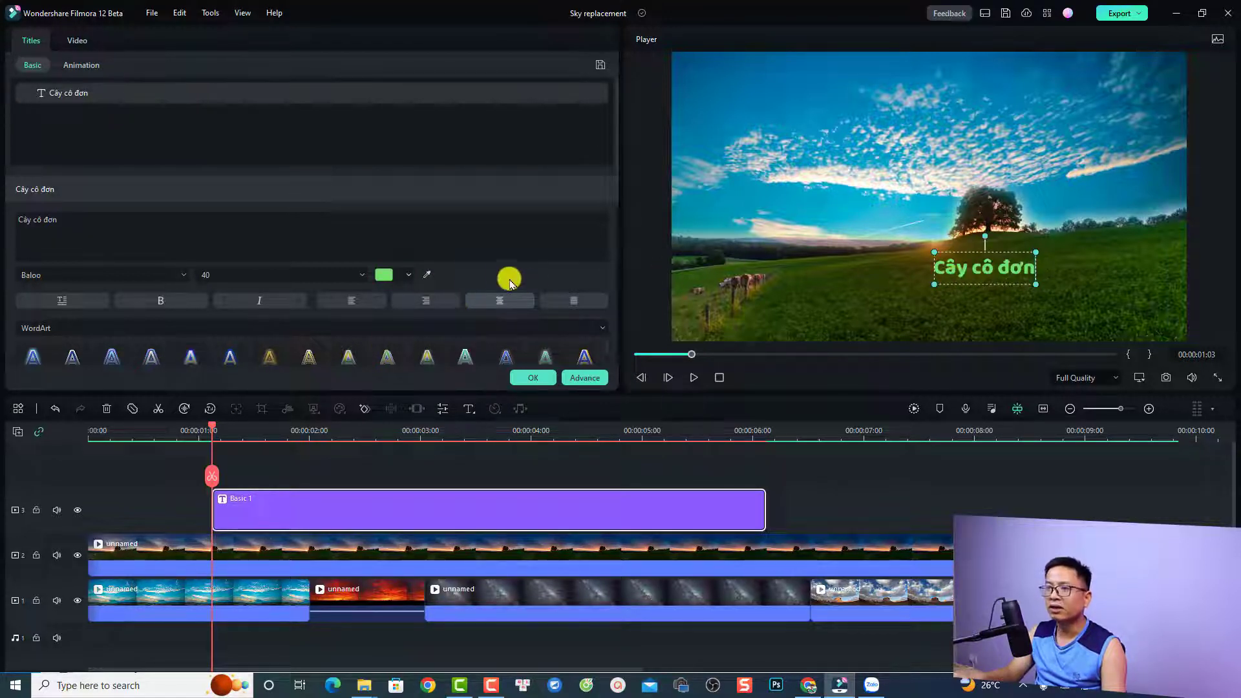
pyautogui.click(432, 275)
pyautogui.click(426, 275)
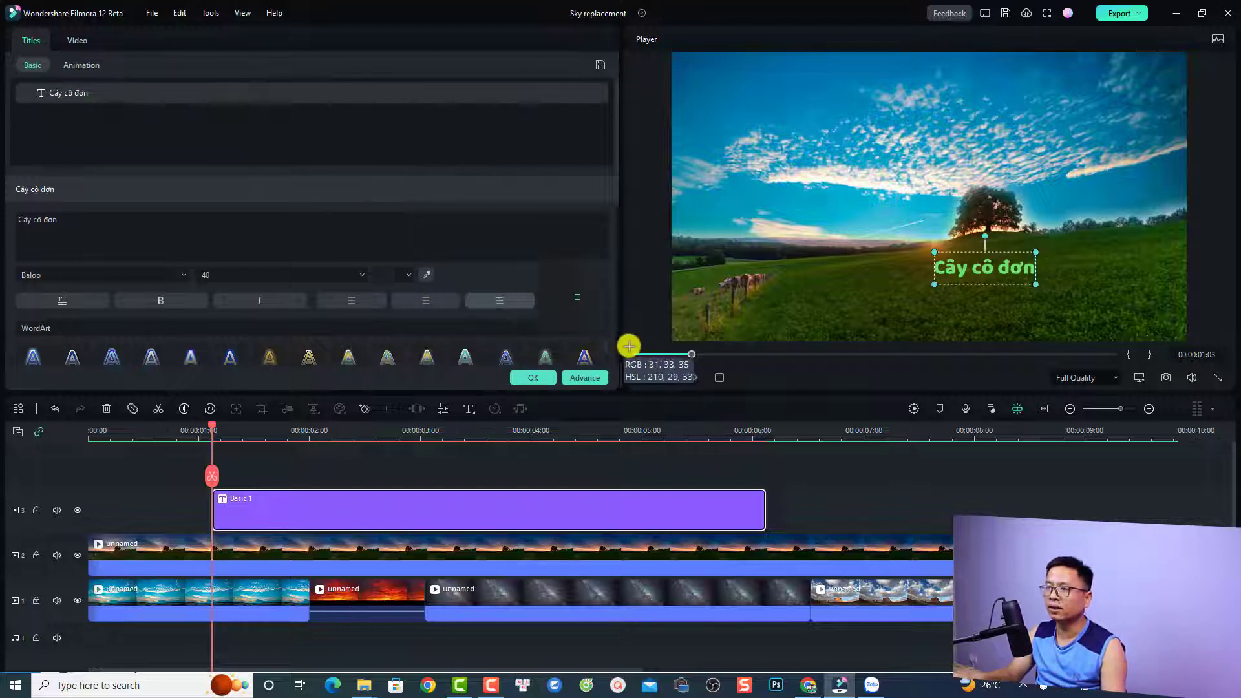
pyautogui.click(562, 507)
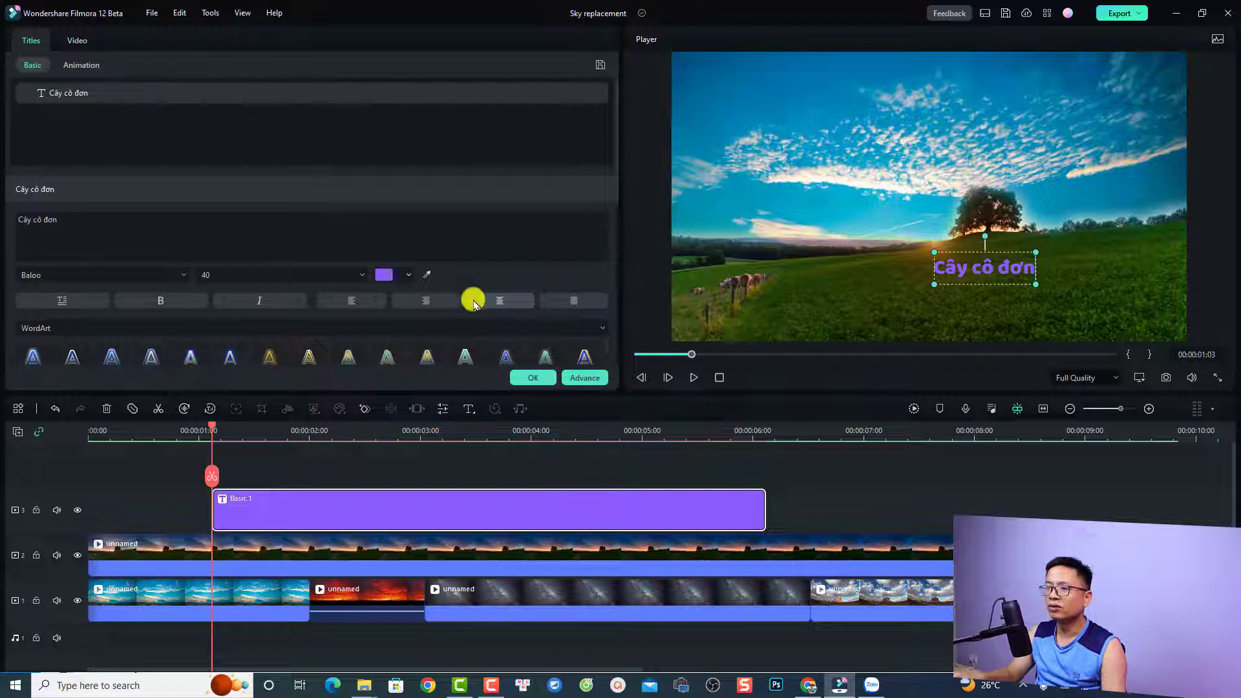
# Step: Sample the sky's blue in the preview as the title's text colour and switch the text to vertical orientation
pyautogui.click(425, 275)
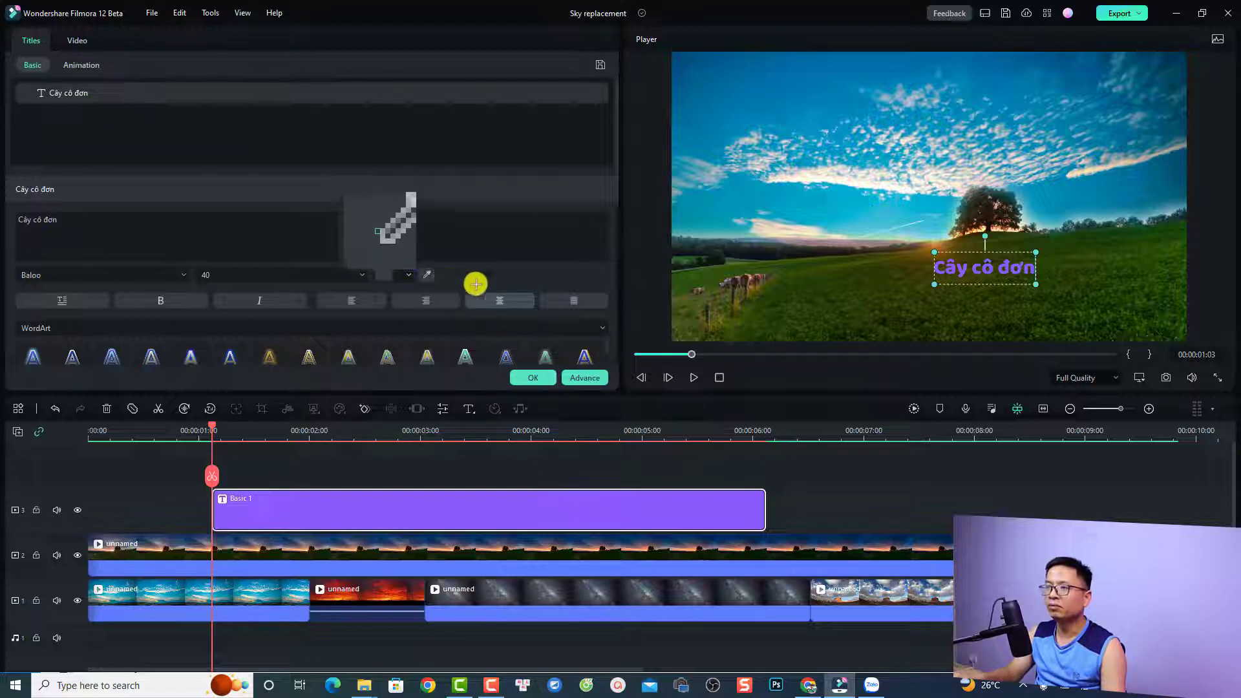
pyautogui.click(780, 207)
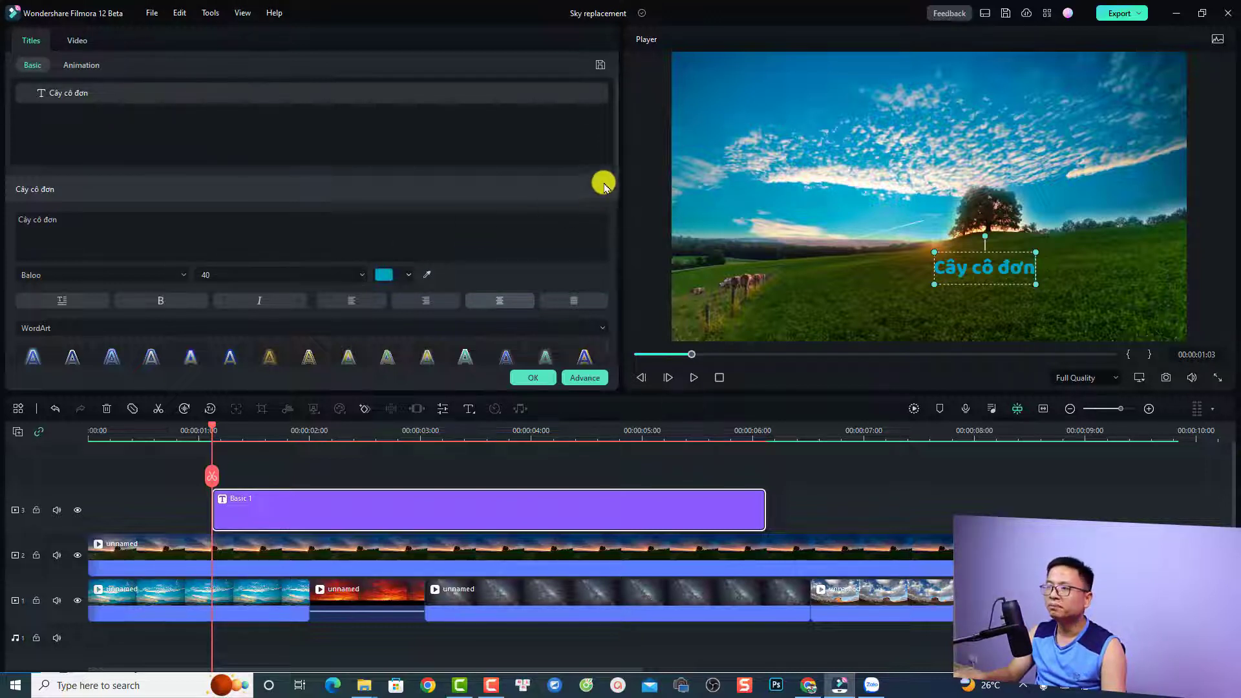
pyautogui.click(63, 304)
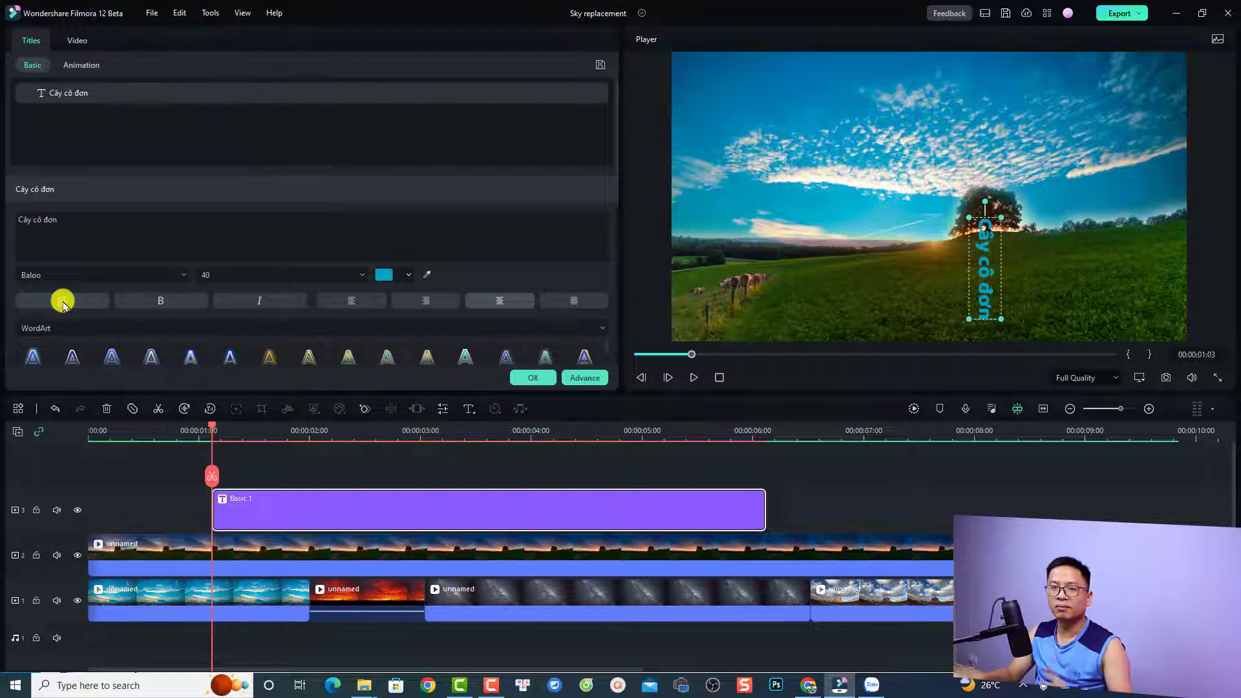
# Step: Return the title text to horizontal orientation and make it bold and italic
pyautogui.click(63, 303)
pyautogui.click(62, 303)
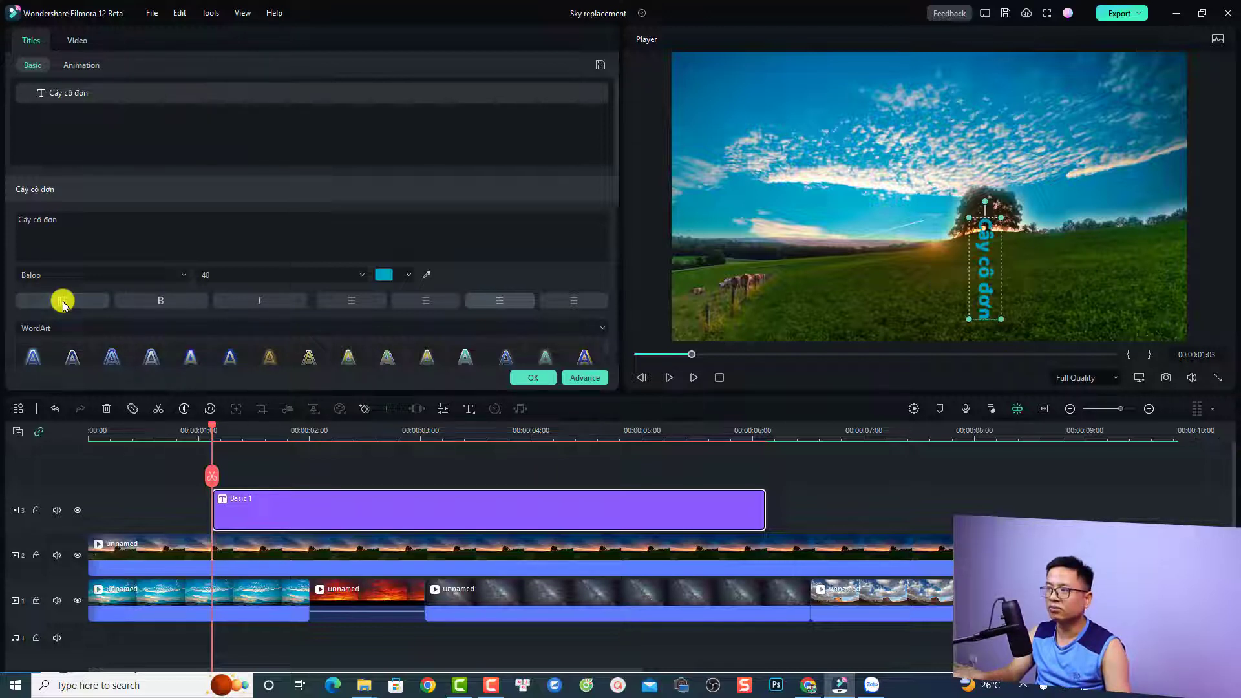
pyautogui.click(63, 303)
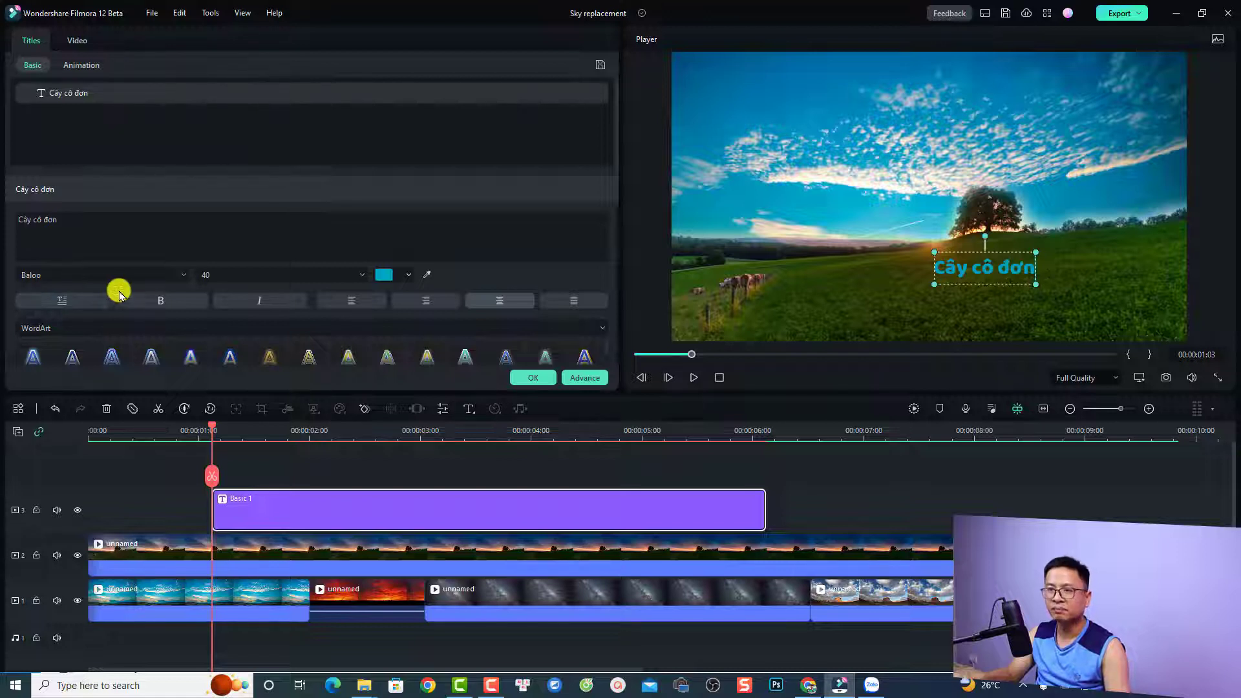
pyautogui.click(153, 300)
pyautogui.click(260, 300)
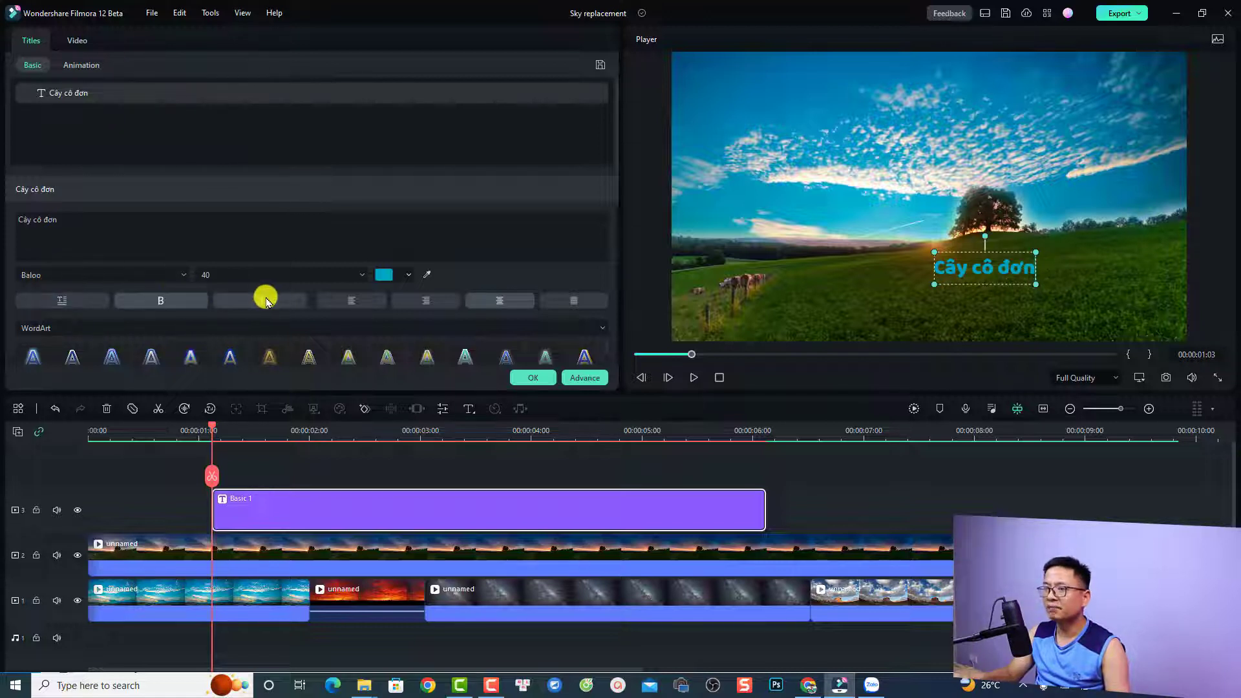
# Step: Try the other paragraph alignments on the title text, ending back on centre alignment
pyautogui.click(352, 302)
pyautogui.click(429, 298)
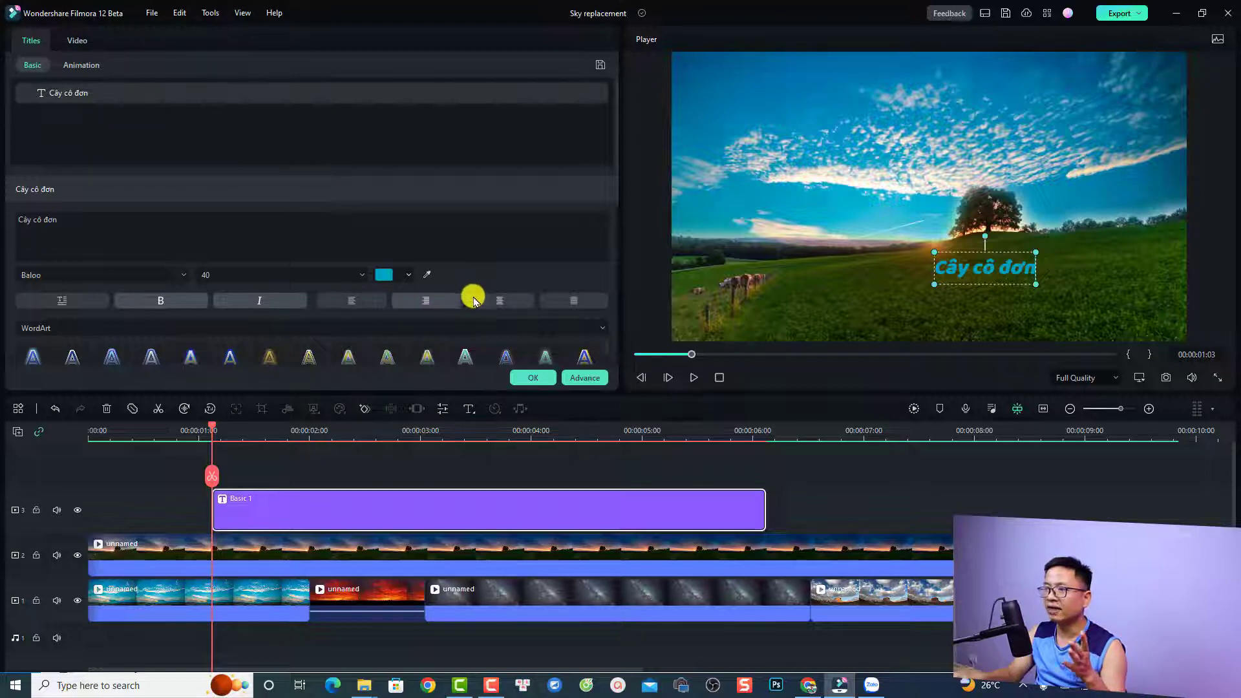
pyautogui.click(503, 300)
pyautogui.click(569, 301)
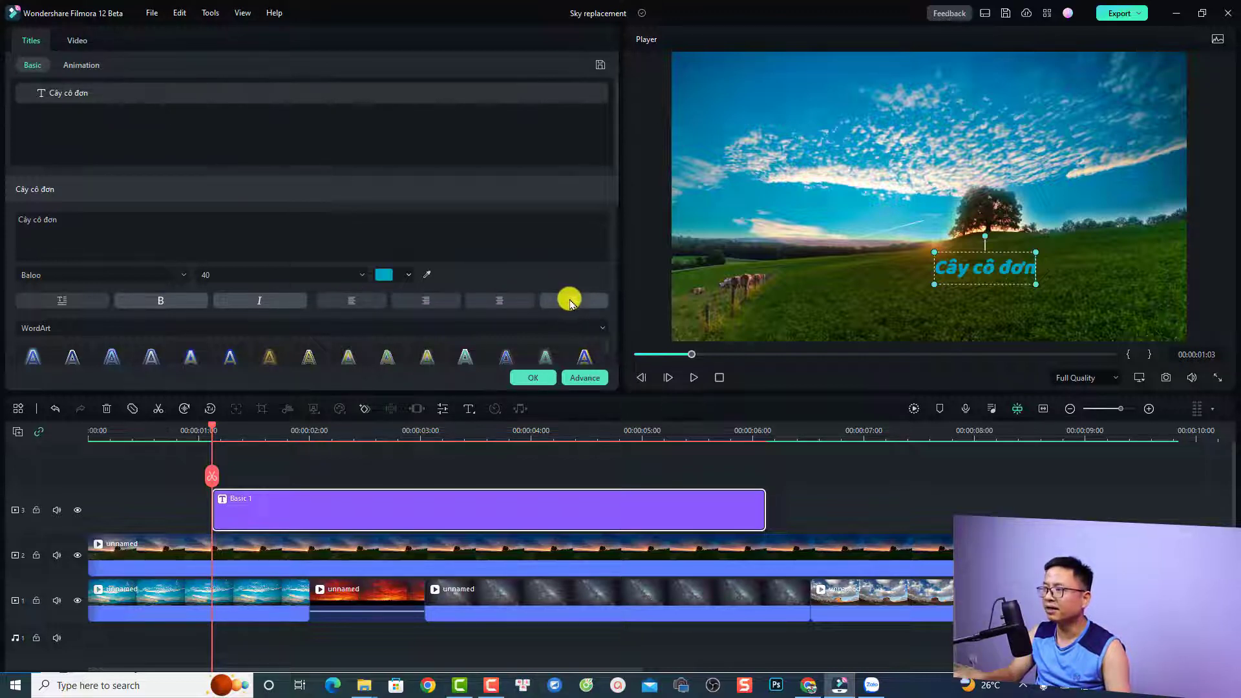
pyautogui.click(515, 302)
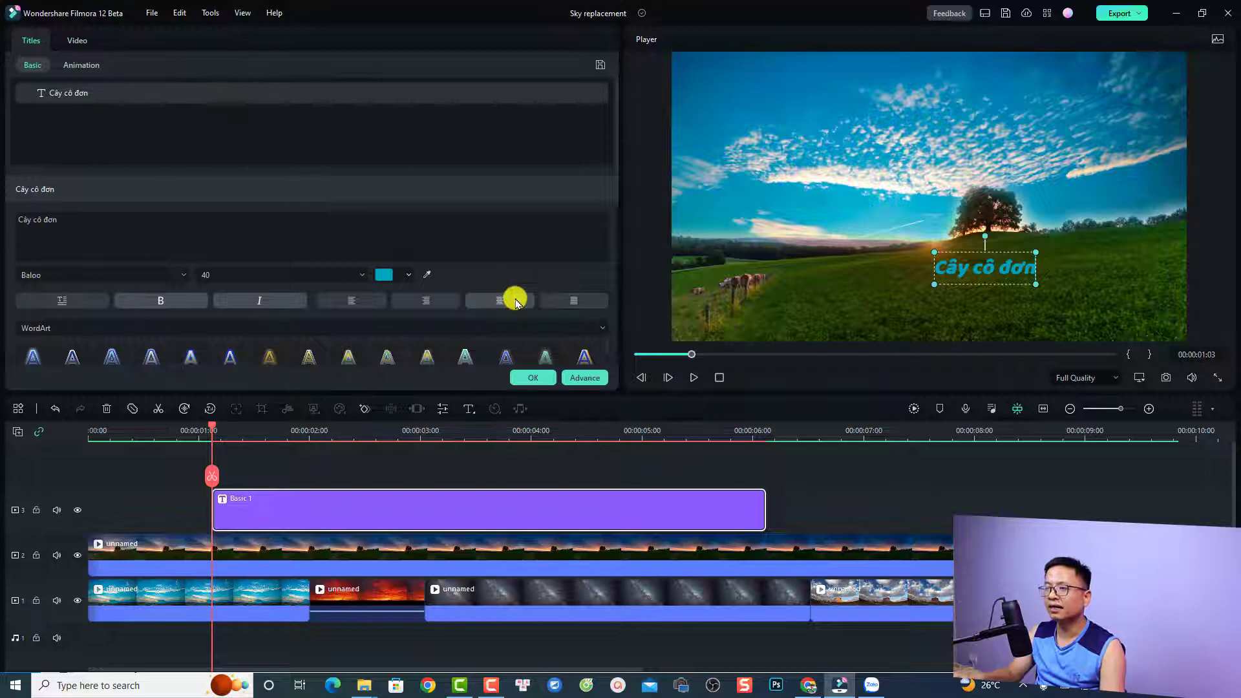
# Step: Show the Preset text styles and try the solid yellow style, followed by the purple one, on the title
pyautogui.moveTo(617, 165); pyautogui.dragTo(614, 247)
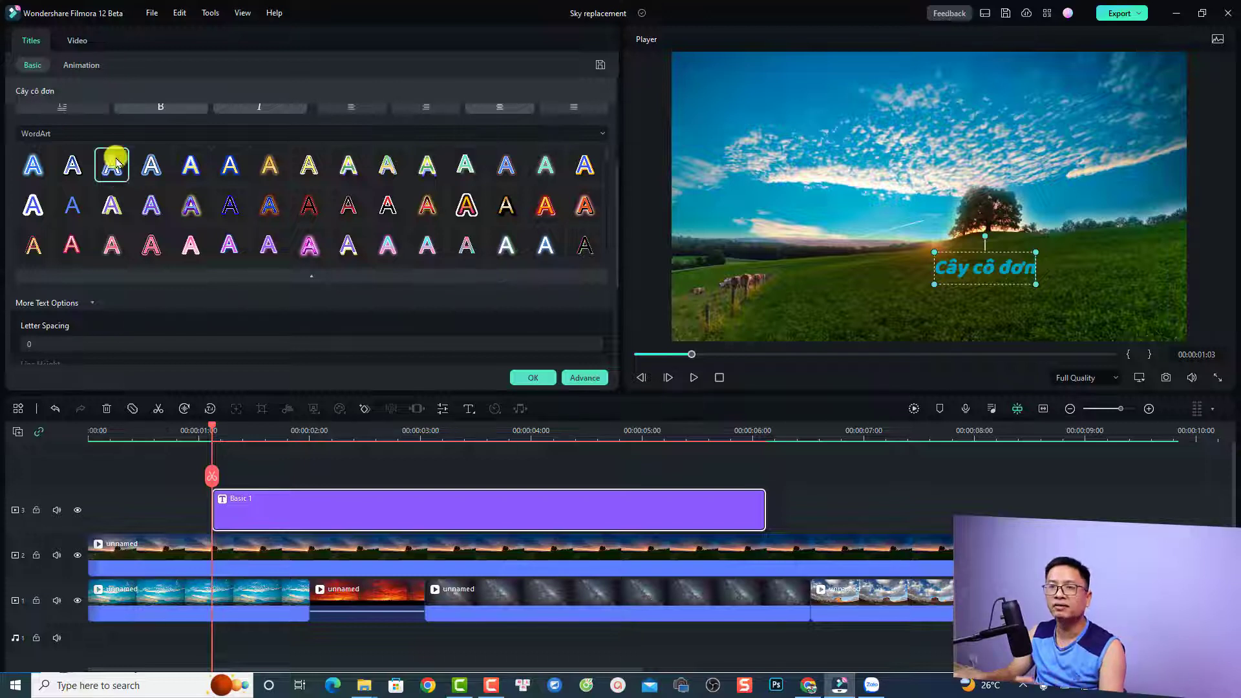
pyautogui.click(98, 133)
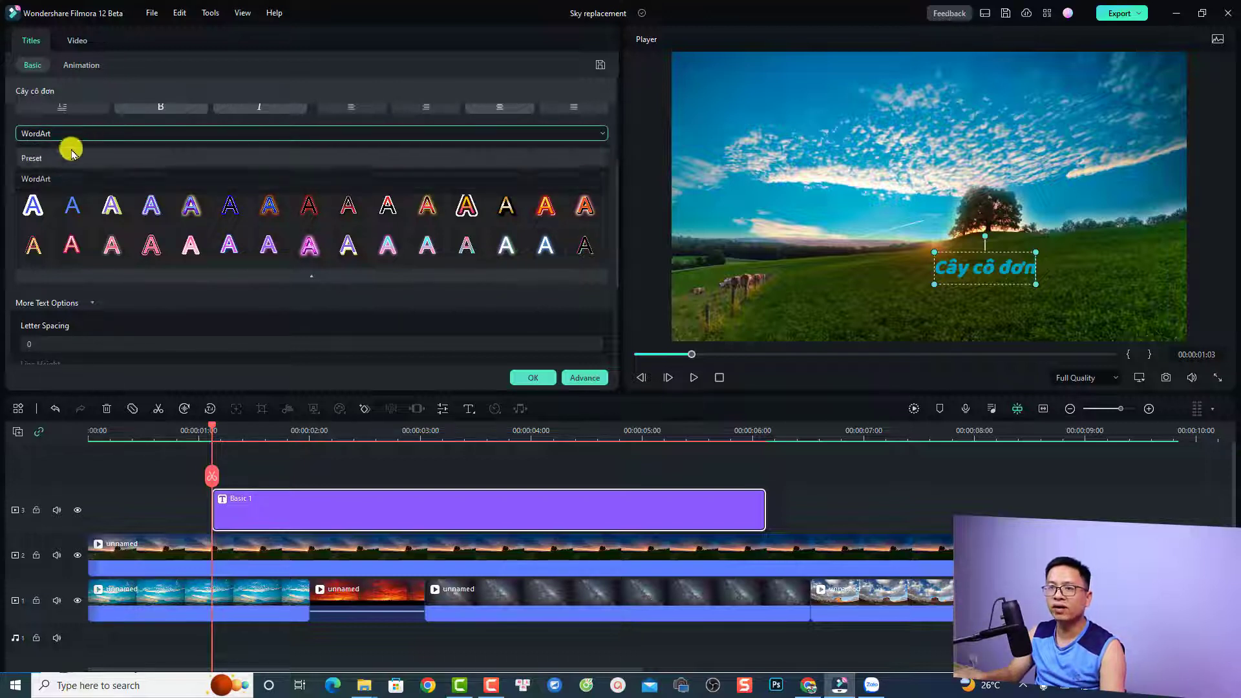
pyautogui.click(58, 158)
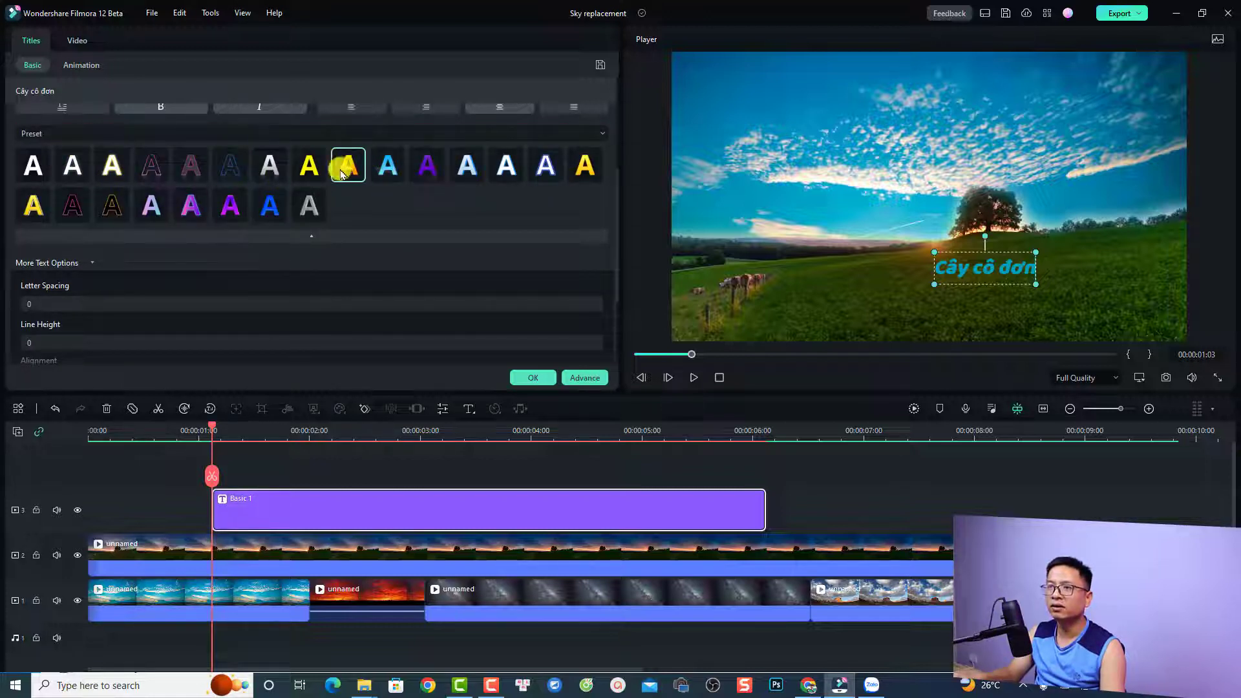
pyautogui.click(307, 175)
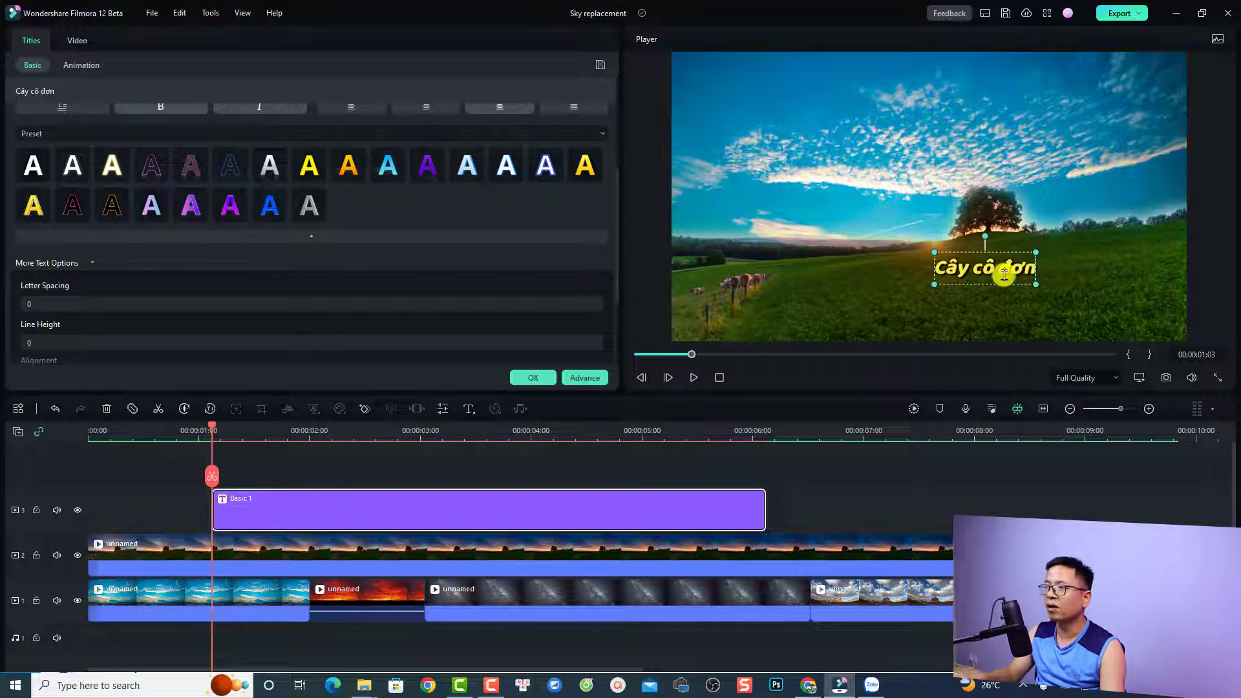
pyautogui.click(219, 205)
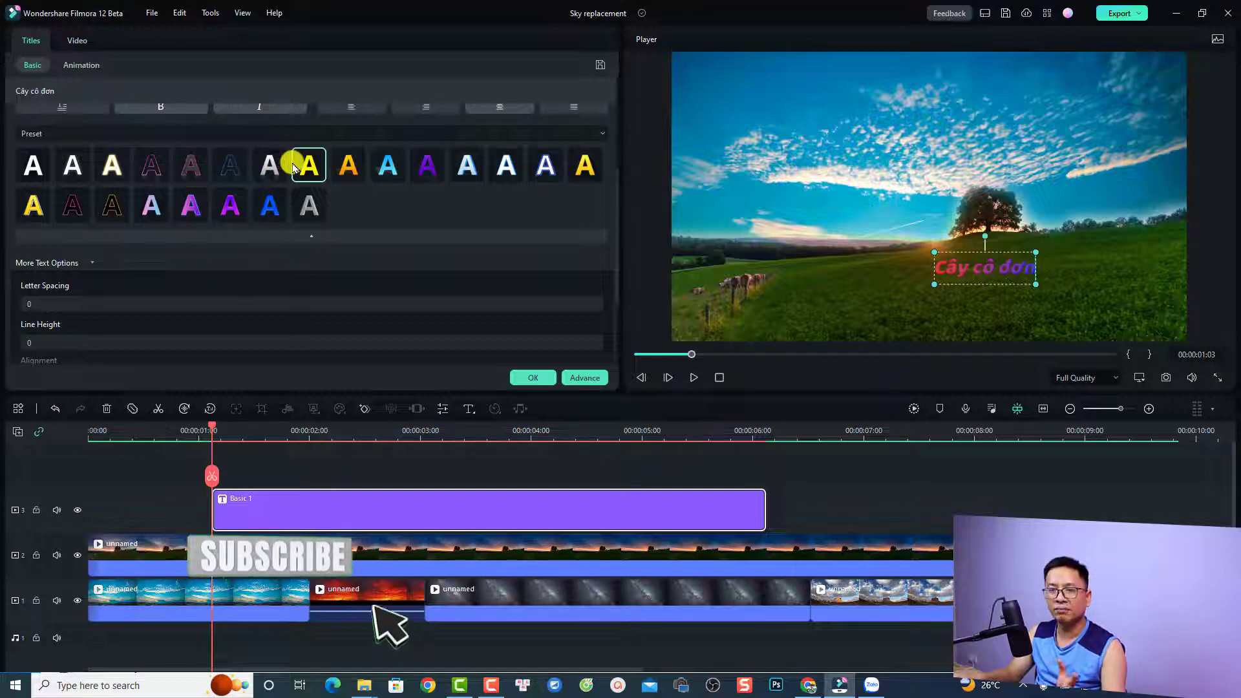
# Step: Apply the red WordArt style with a white outline to the title and move it into the sky above the tree
pyautogui.click(150, 132)
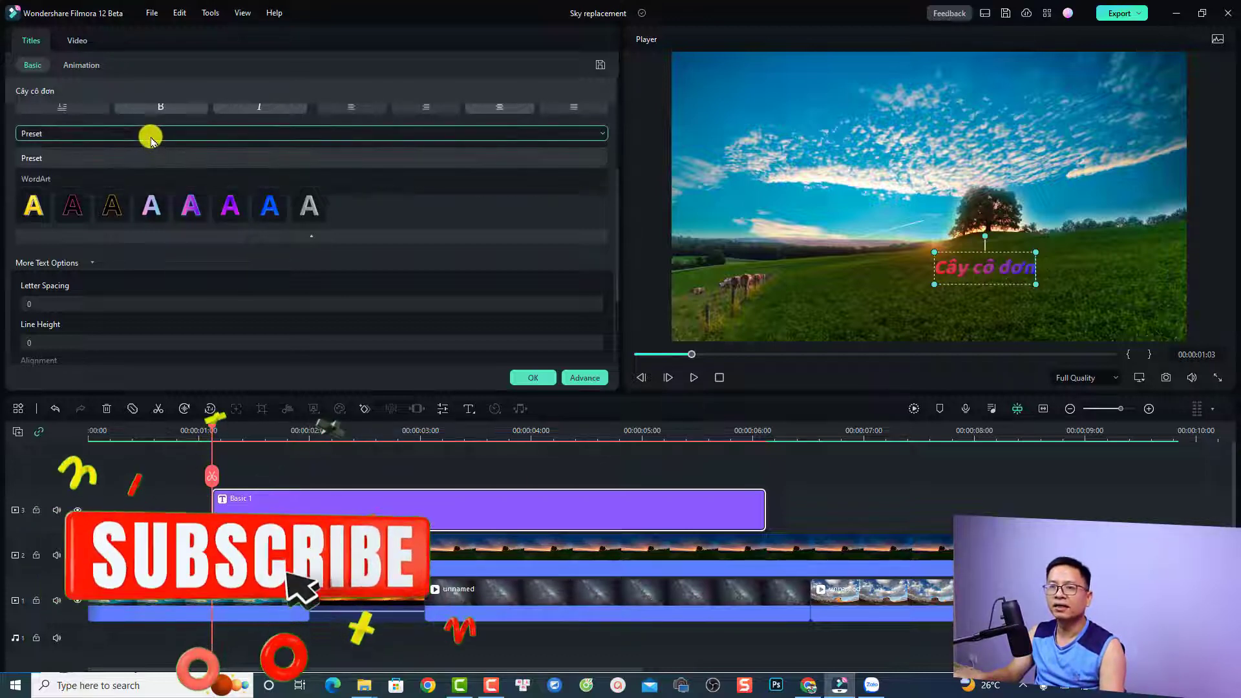
pyautogui.click(97, 179)
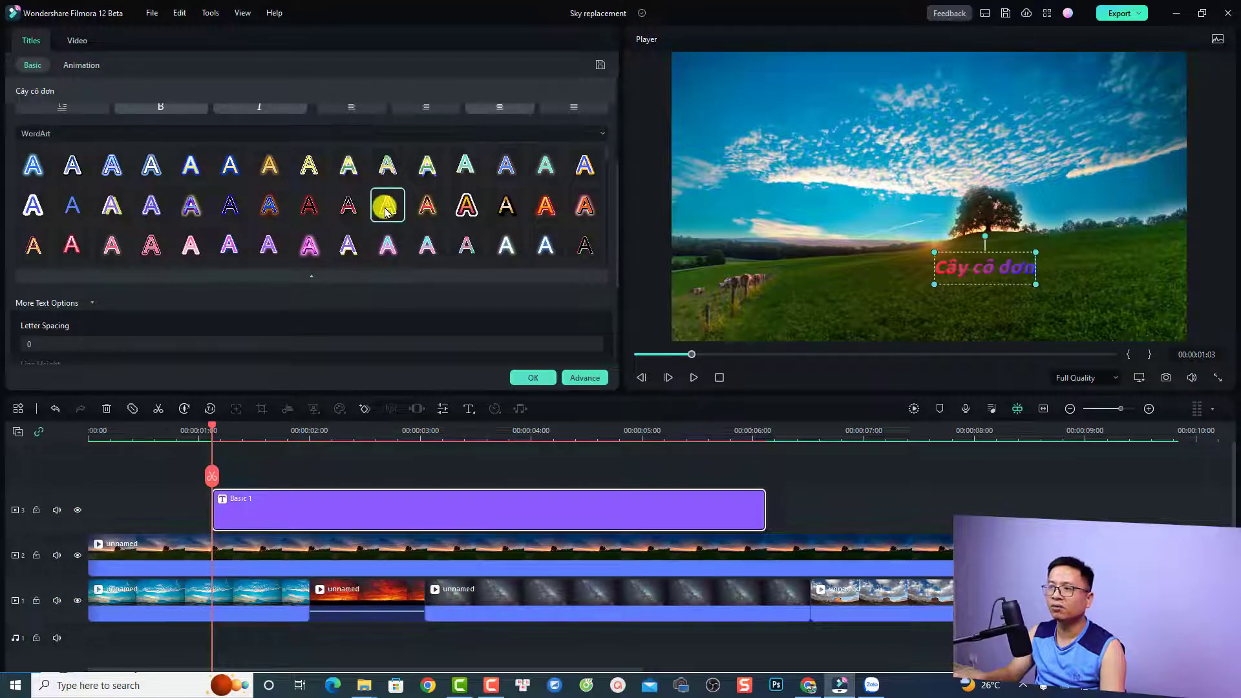
pyautogui.scroll(3, 386, 212)
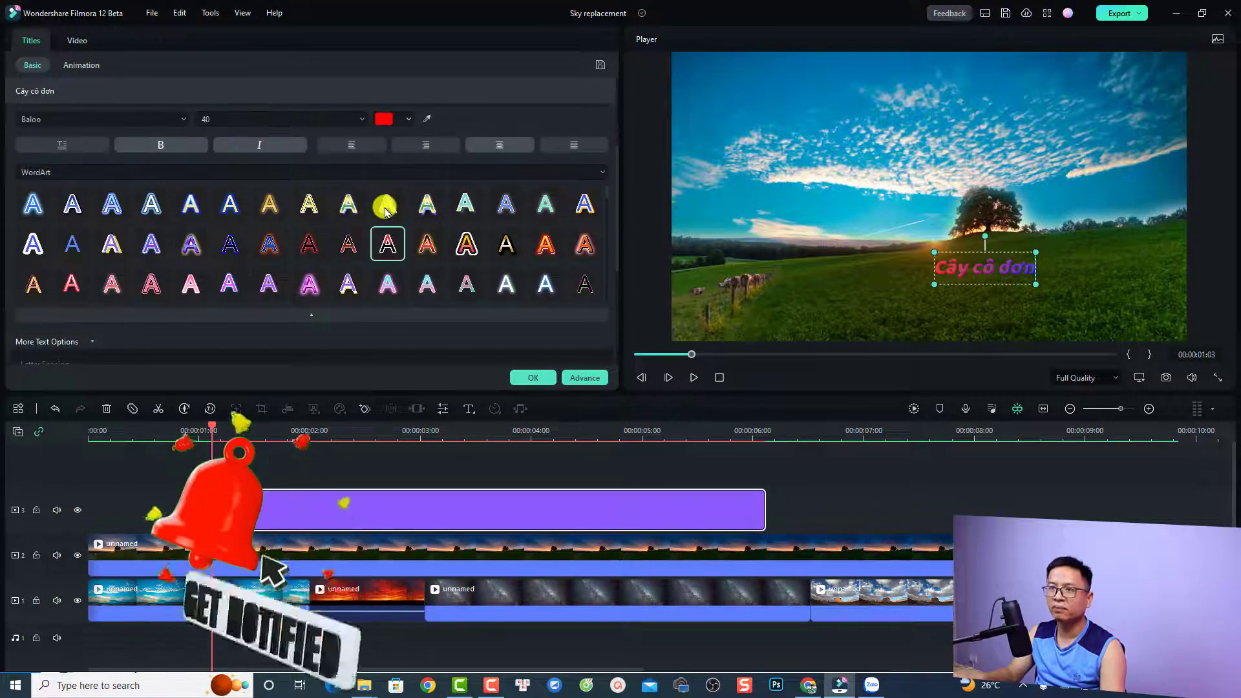
pyautogui.click(384, 250)
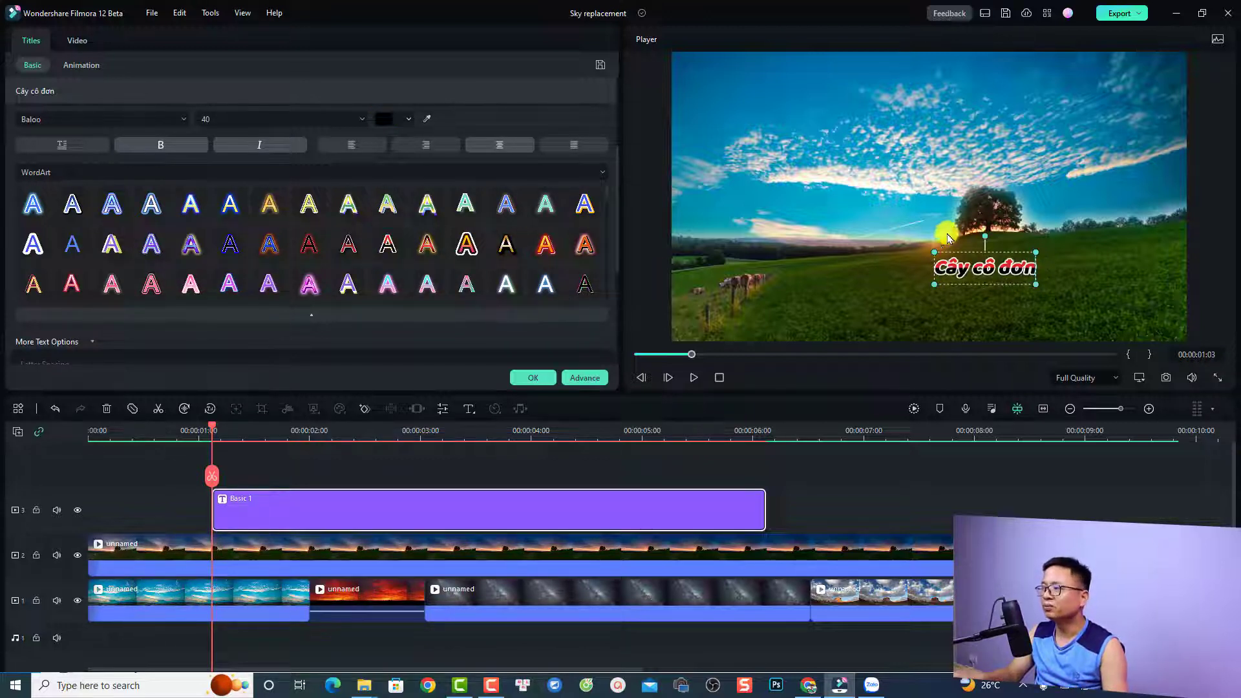
pyautogui.click(971, 243)
pyautogui.moveTo(970, 265); pyautogui.dragTo(981, 166)
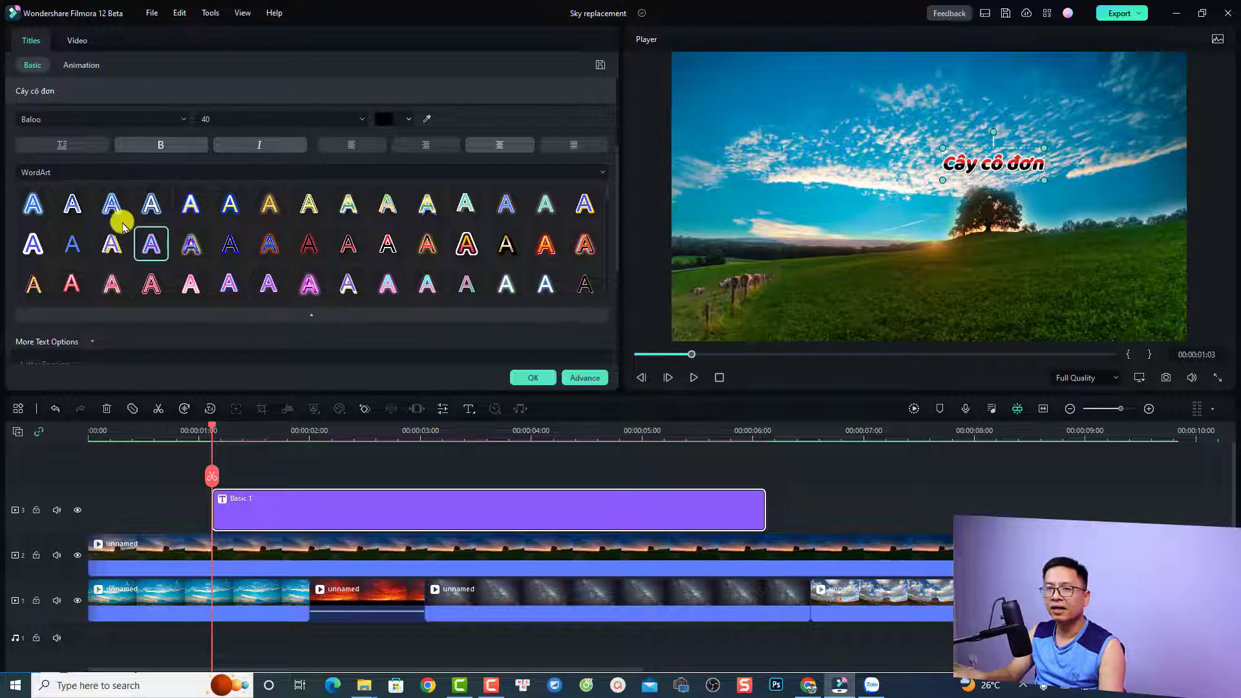
# Step: Set the title's letter spacing to 14 in the additional text options
pyautogui.scroll(-3, 611, 247)
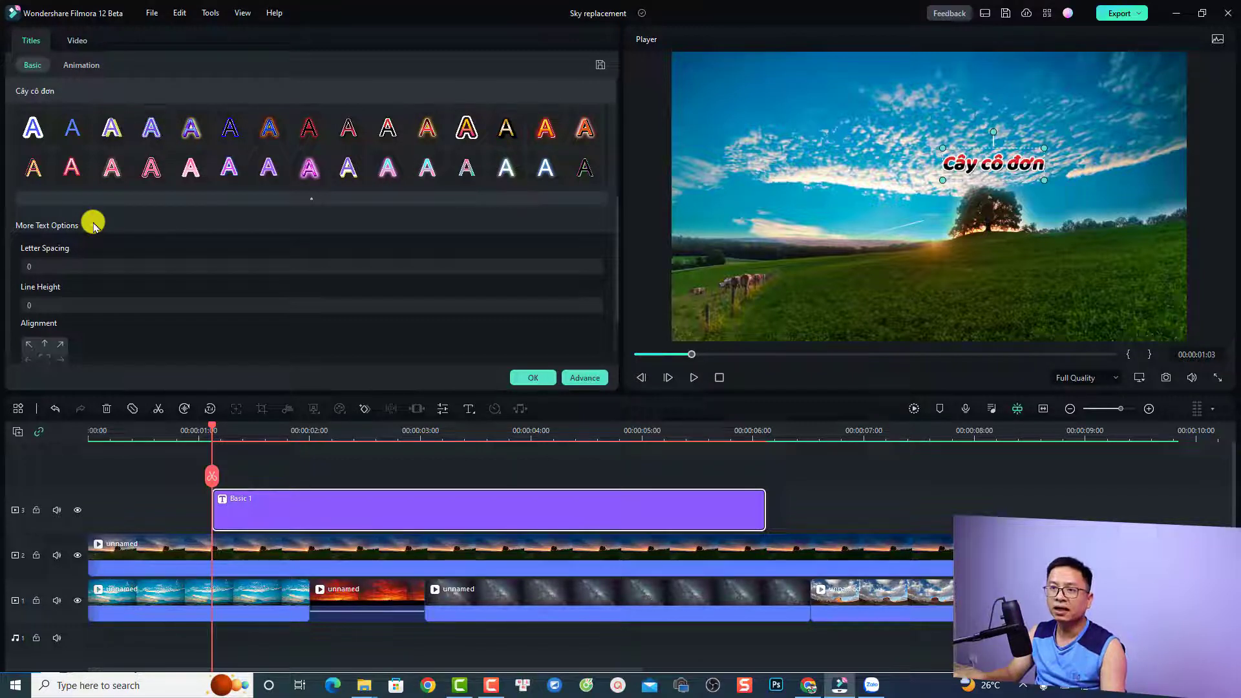
pyautogui.scroll(2, 94, 225)
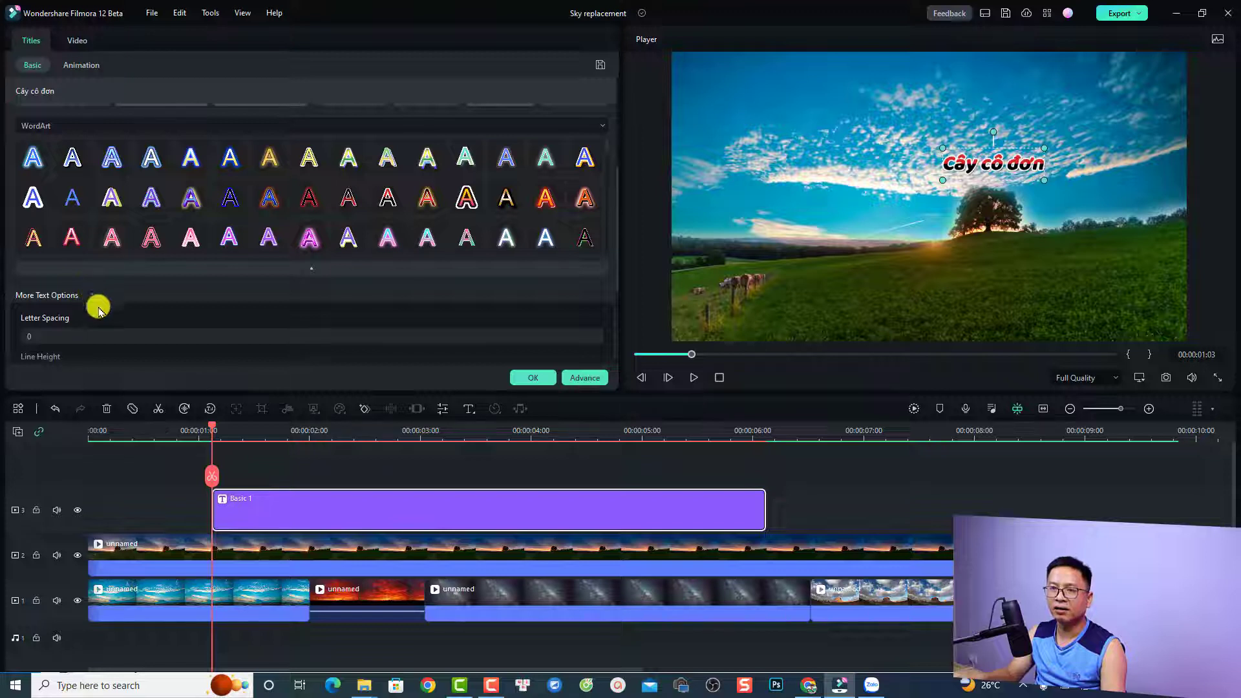
pyautogui.scroll(-1, 97, 333)
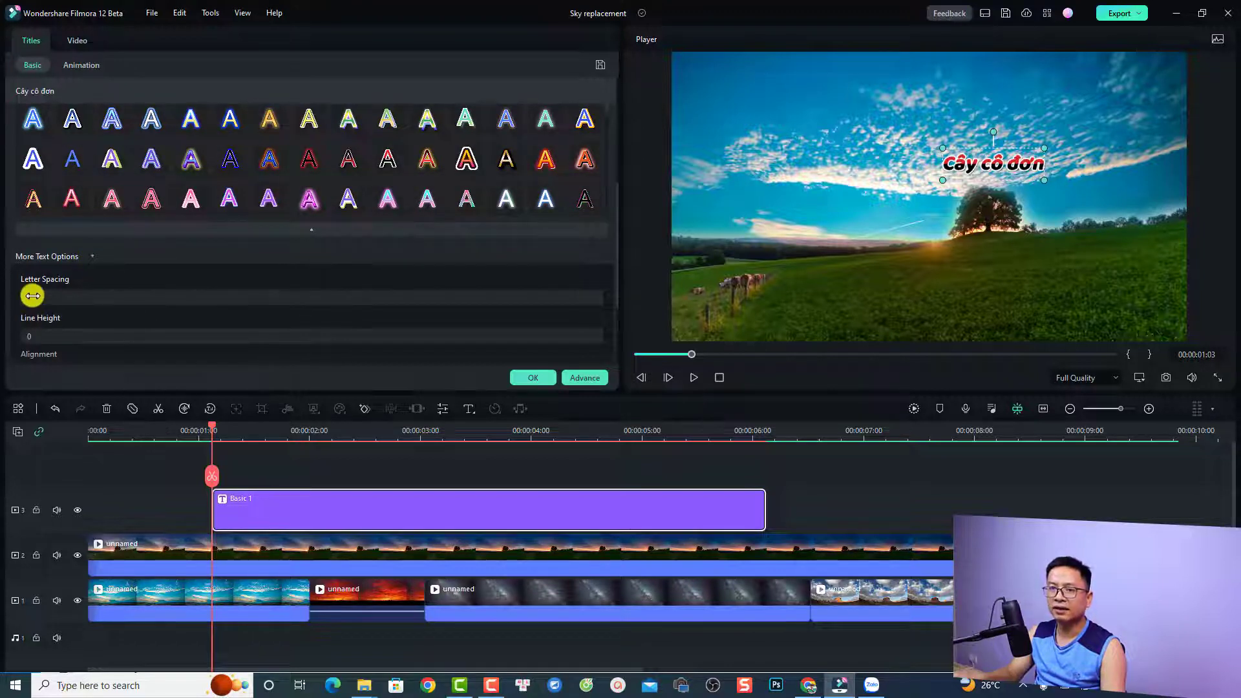
pyautogui.moveTo(32, 295)
pyautogui.mouseDown()
pyautogui.moveTo(47, 295)
pyautogui.moveTo(22, 296)
pyautogui.mouseUp()
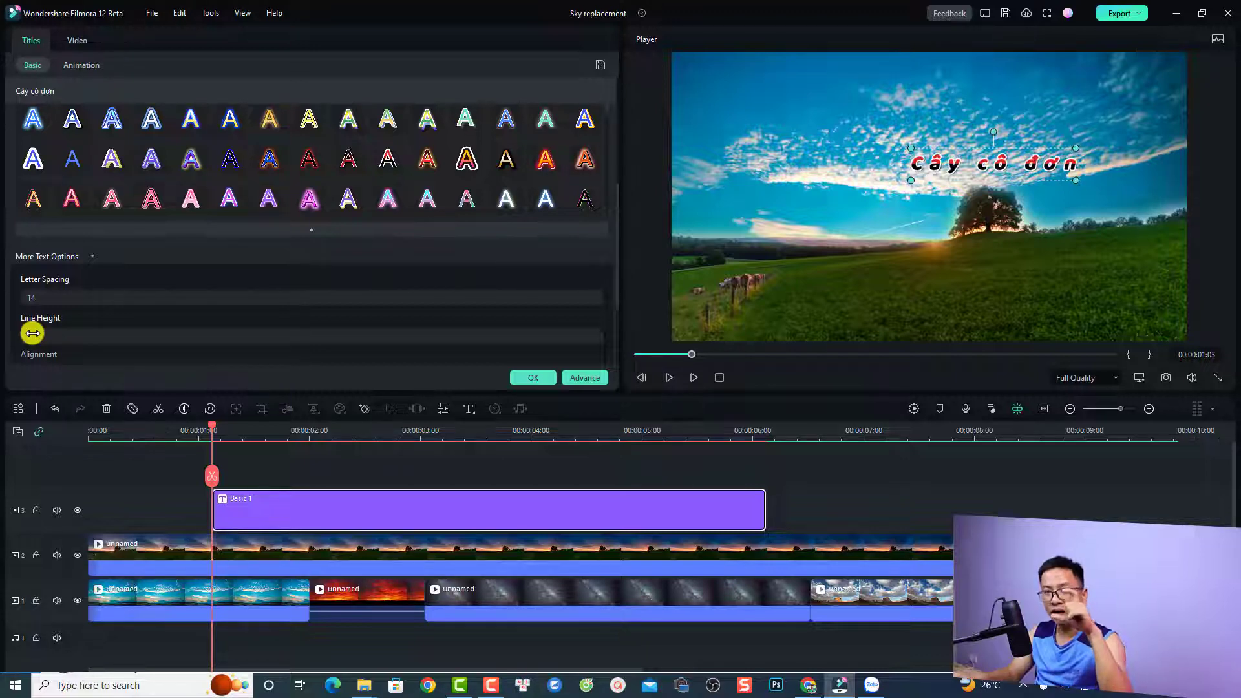
# Step: Add a second line reading "cô đơn quá" to the title text
pyautogui.scroll(4, 296, 285)
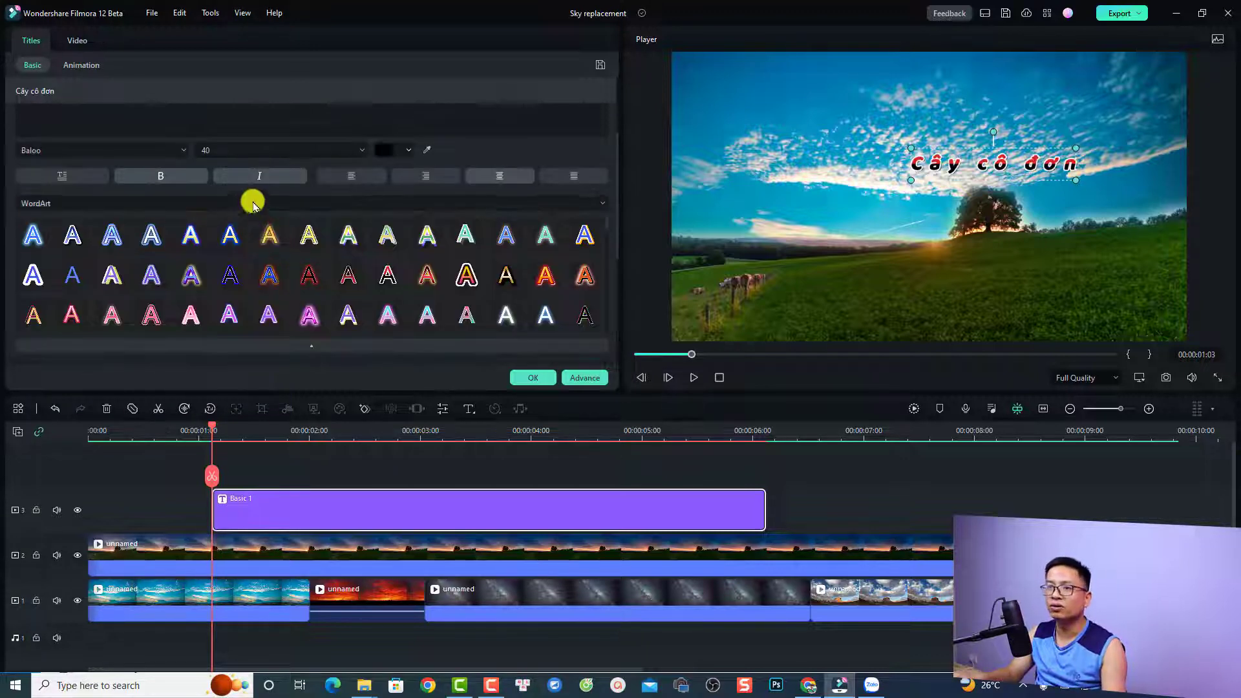
pyautogui.click(139, 210)
pyautogui.press('Return')
pyautogui.write('co')
pyautogui.write(' đơn quá')
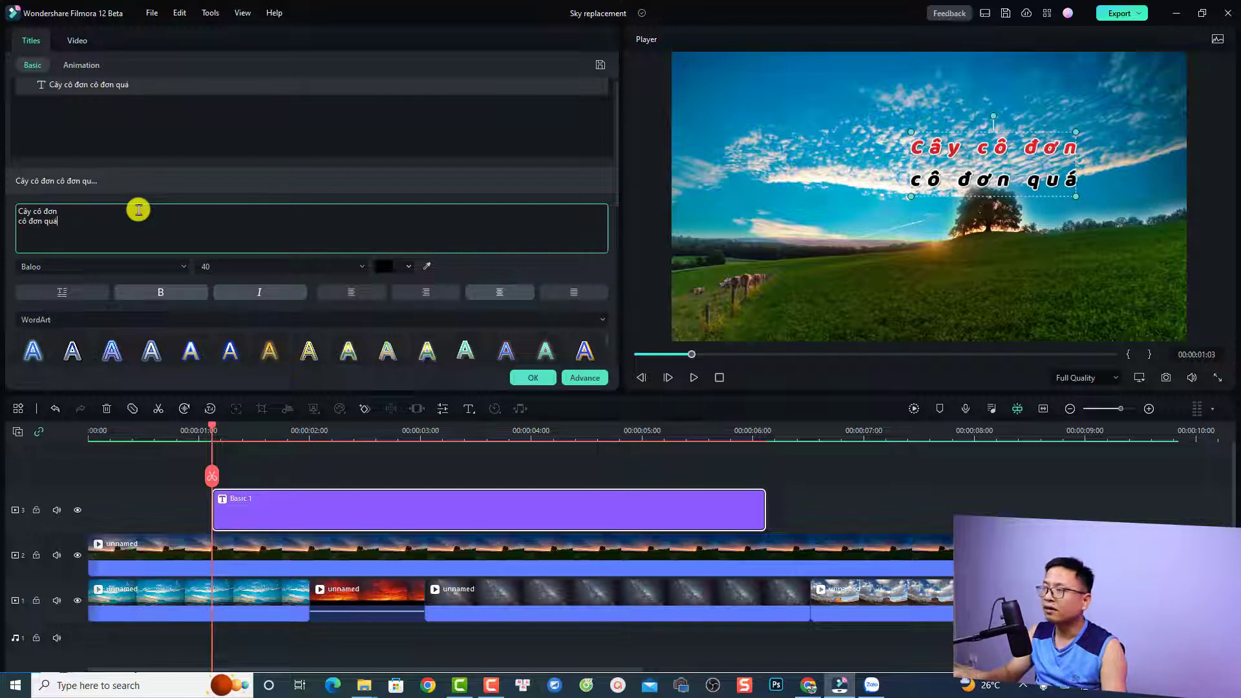
# Step: Set the line height of the two-line title to -2
pyautogui.scroll(-1, 241, 338)
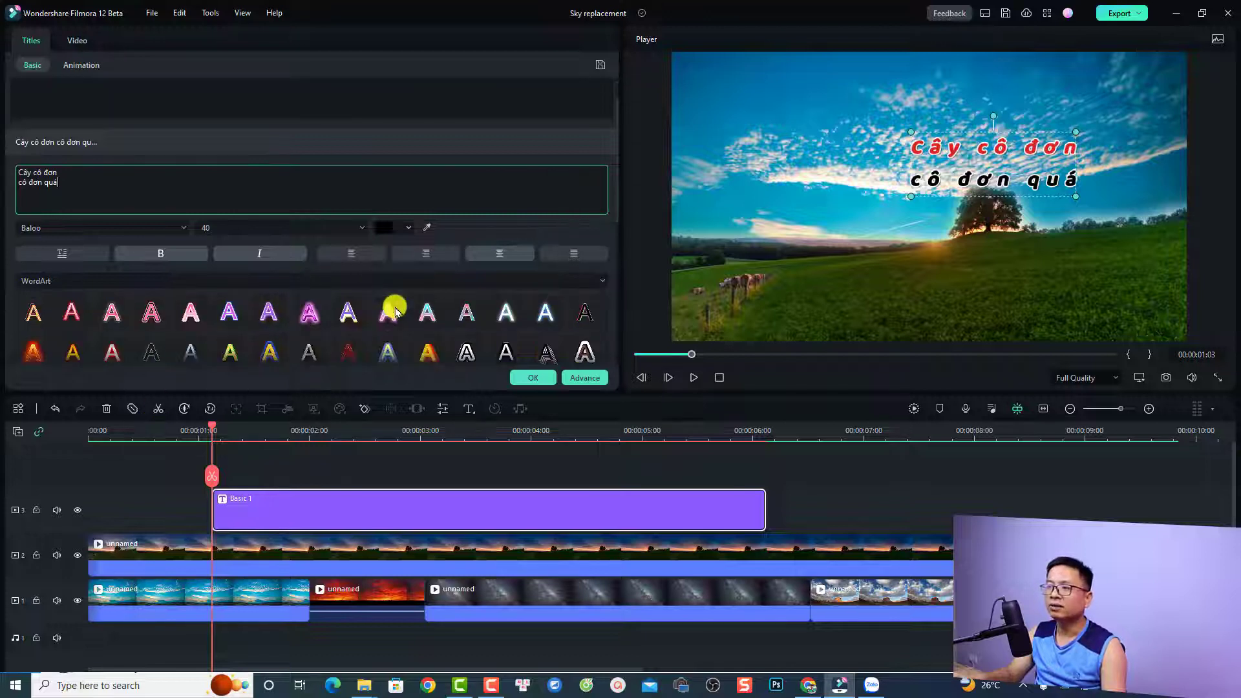
pyautogui.scroll(-6, 313, 308)
pyautogui.moveTo(55, 302)
pyautogui.mouseDown()
pyautogui.moveTo(14, 293)
pyautogui.moveTo(39, 296)
pyautogui.mouseUp()
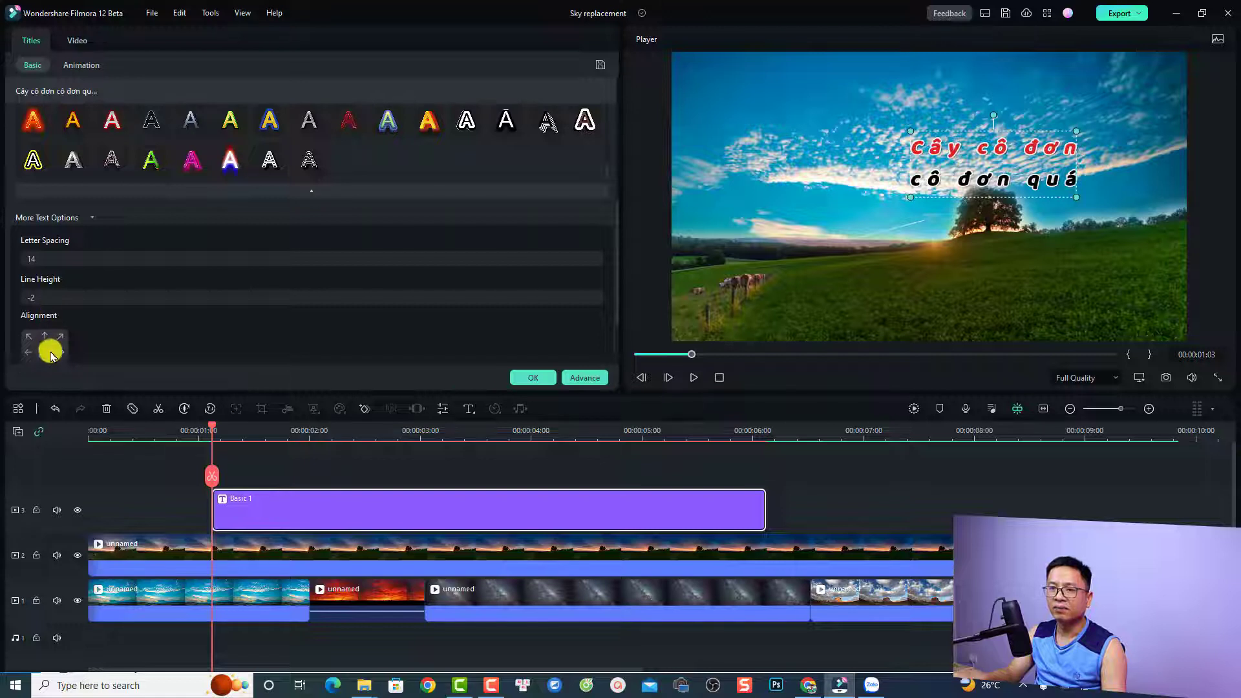
# Step: Try aligning the title to the frame's centre, top-left, bottom-left and bottom-centre, re-centre it, and place it above the tree
pyautogui.scroll(-2, 70, 333)
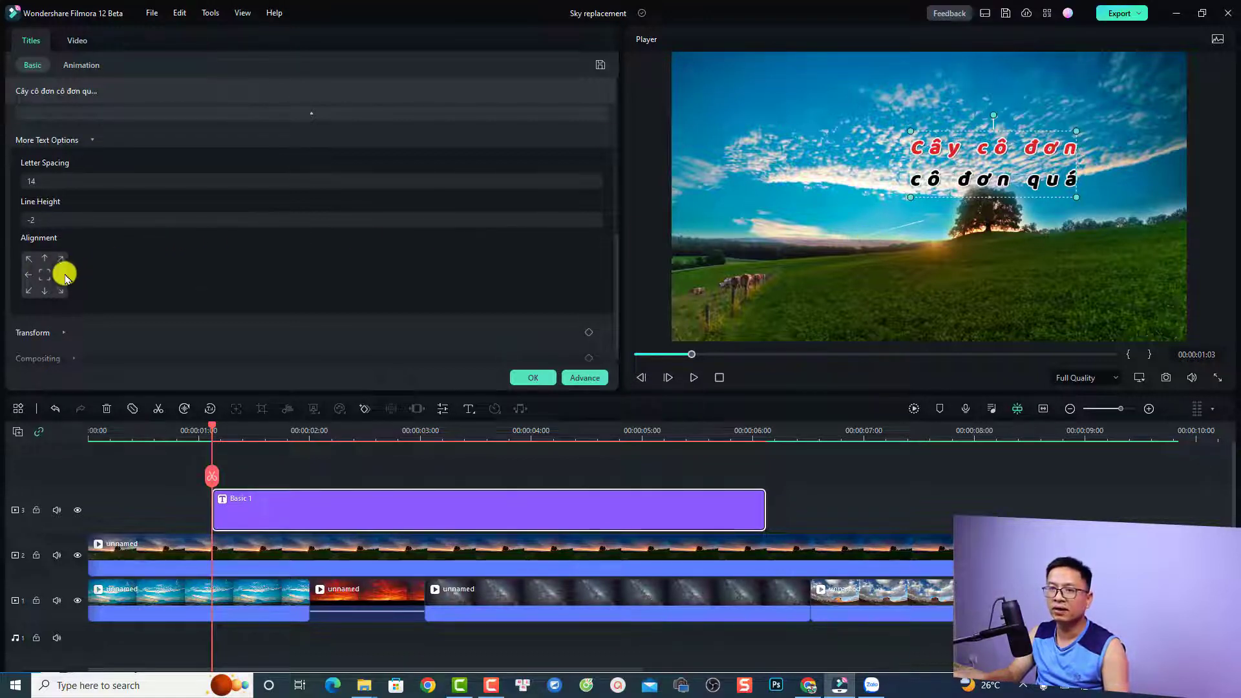
pyautogui.click(45, 276)
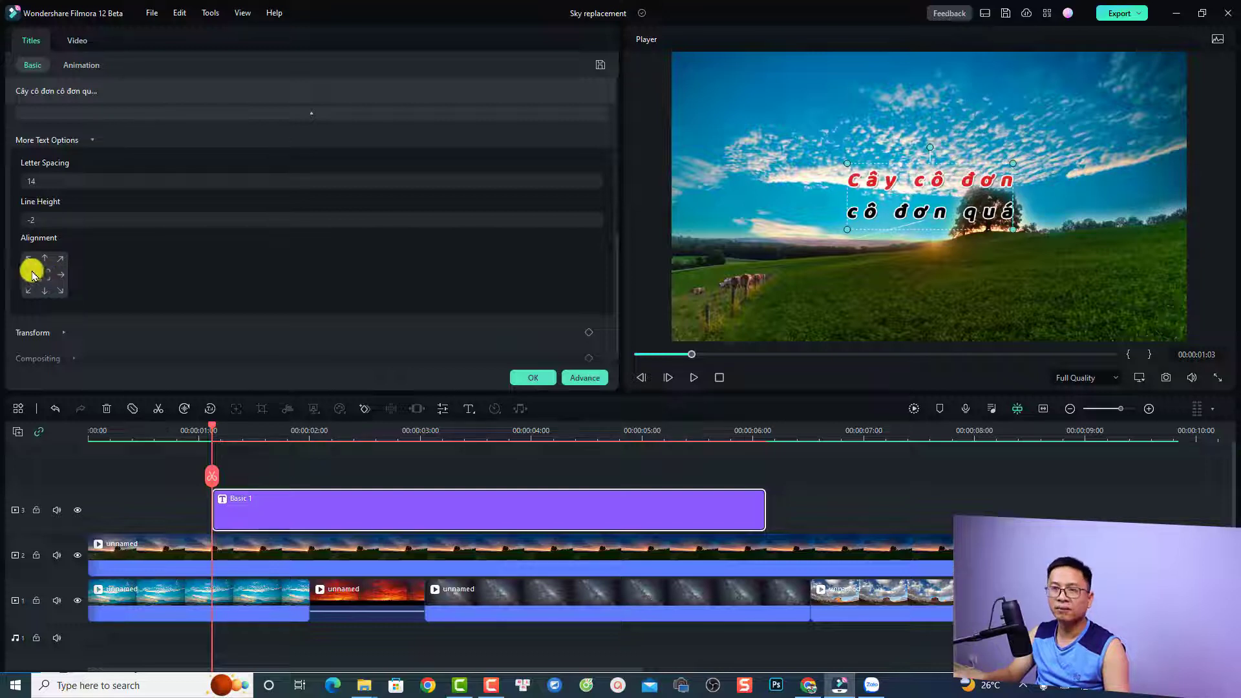
pyautogui.click(28, 260)
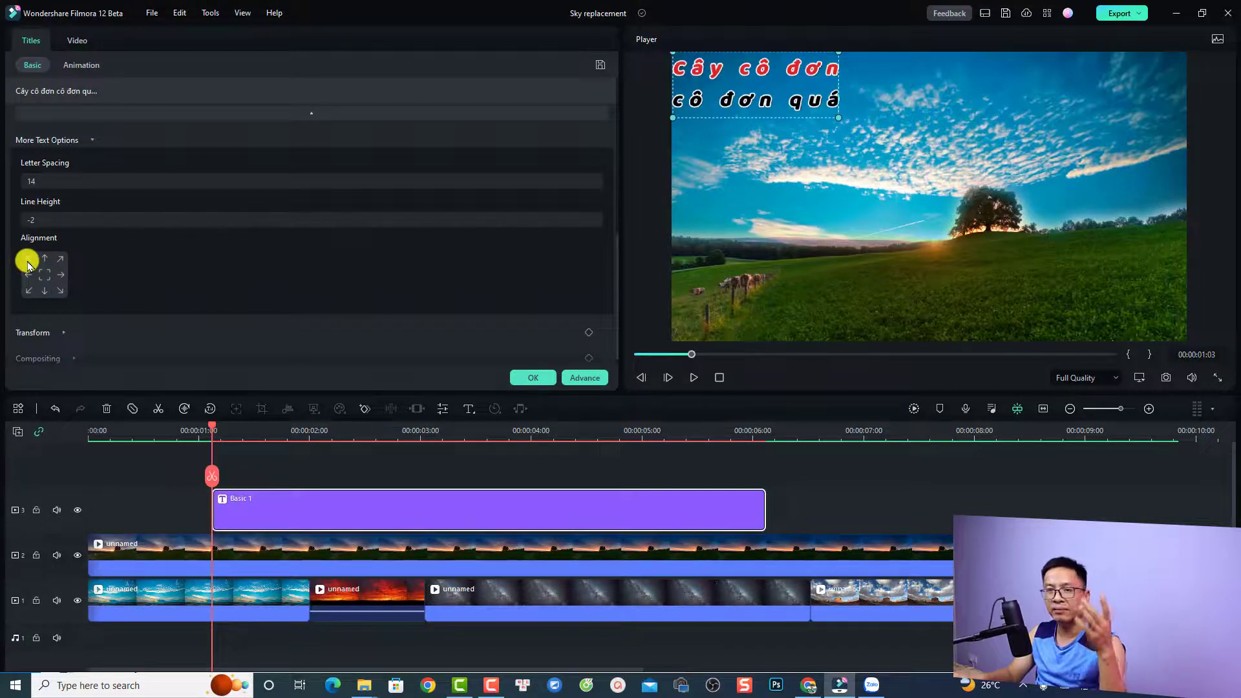
pyautogui.click(28, 290)
pyautogui.click(46, 289)
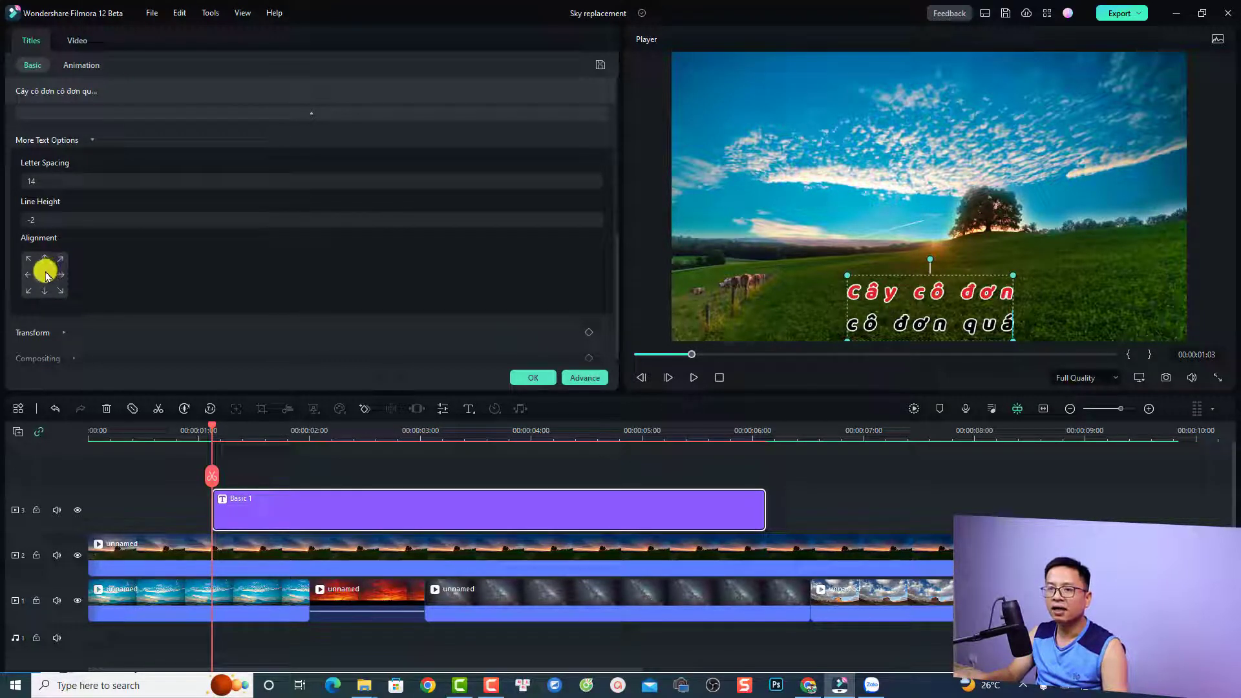
pyautogui.click(44, 275)
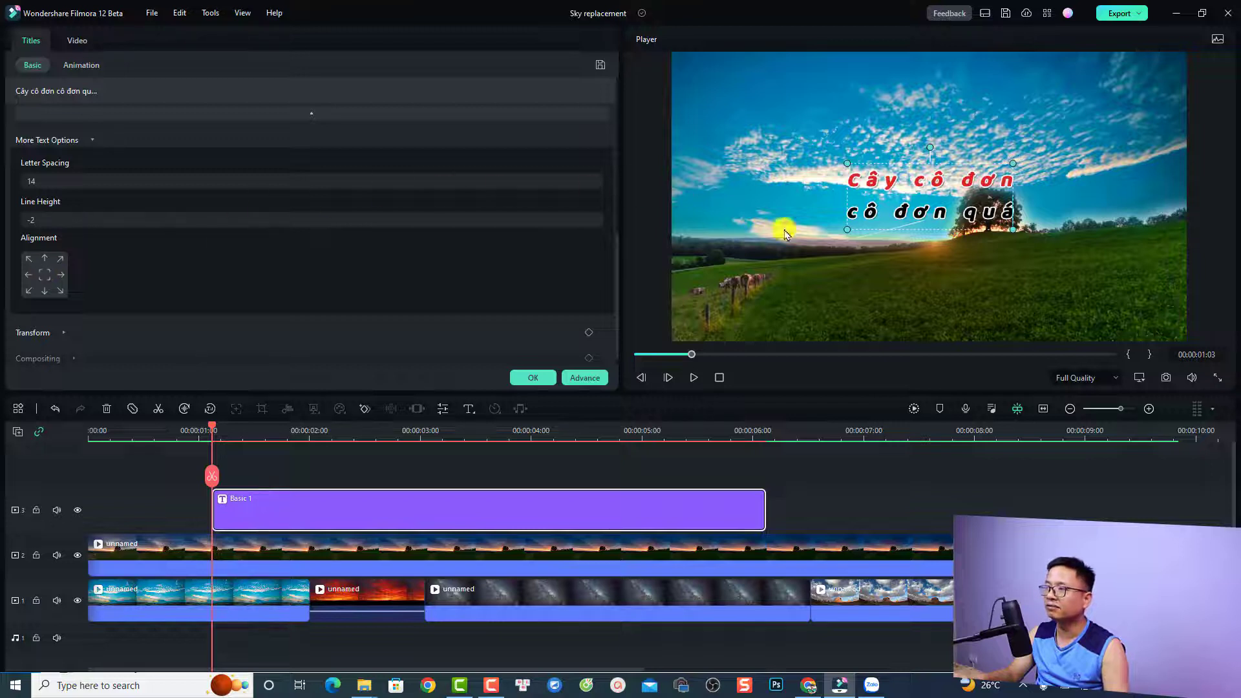
pyautogui.moveTo(961, 169); pyautogui.dragTo(997, 148)
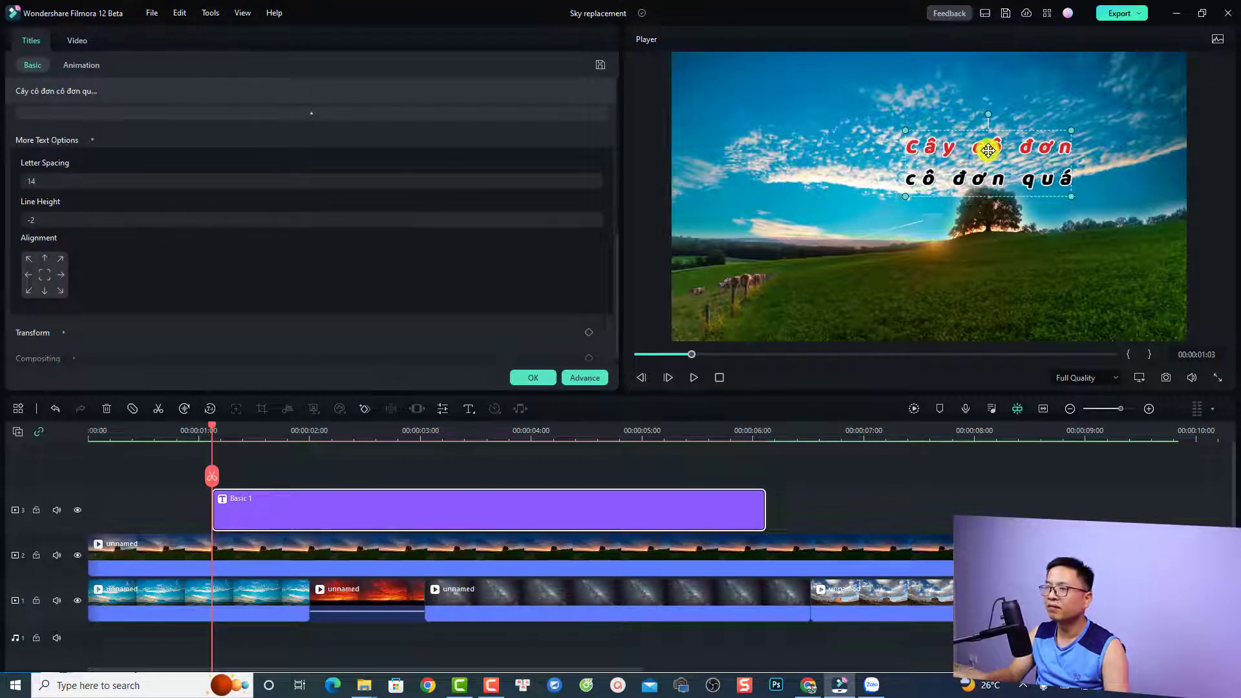
# Step: Rotate the title to -63.44° and set its scale to 32.4%
pyautogui.scroll(-1, 77, 339)
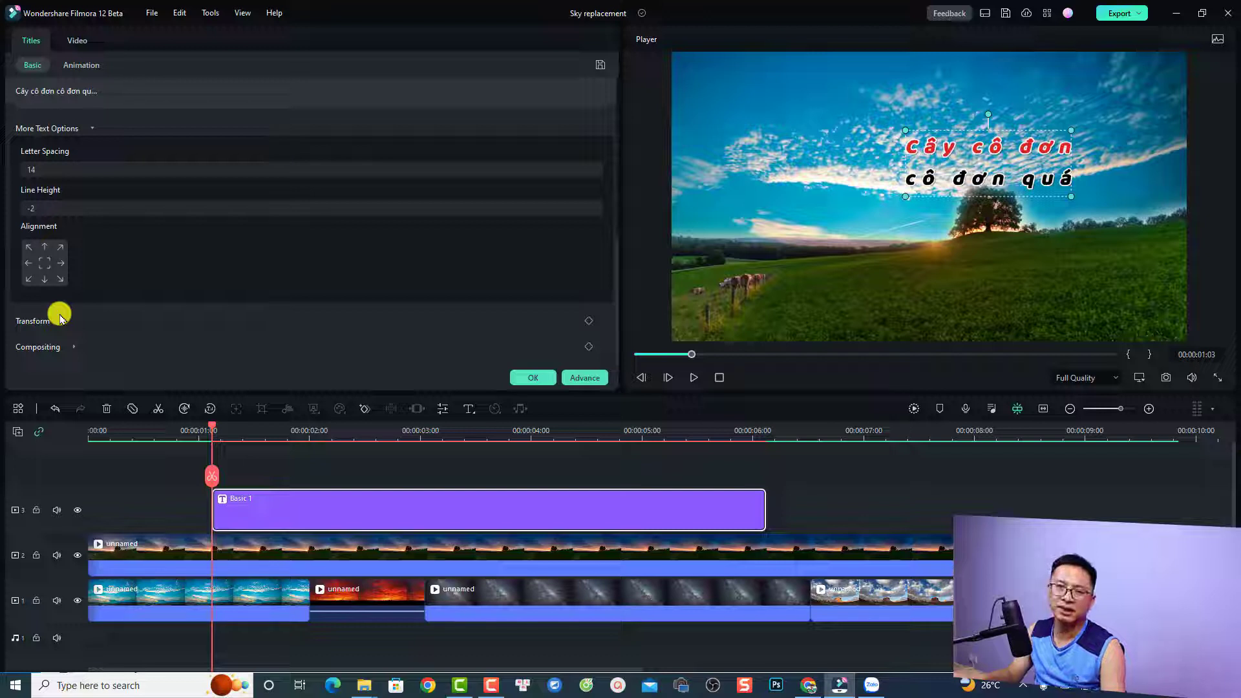
pyautogui.click(63, 325)
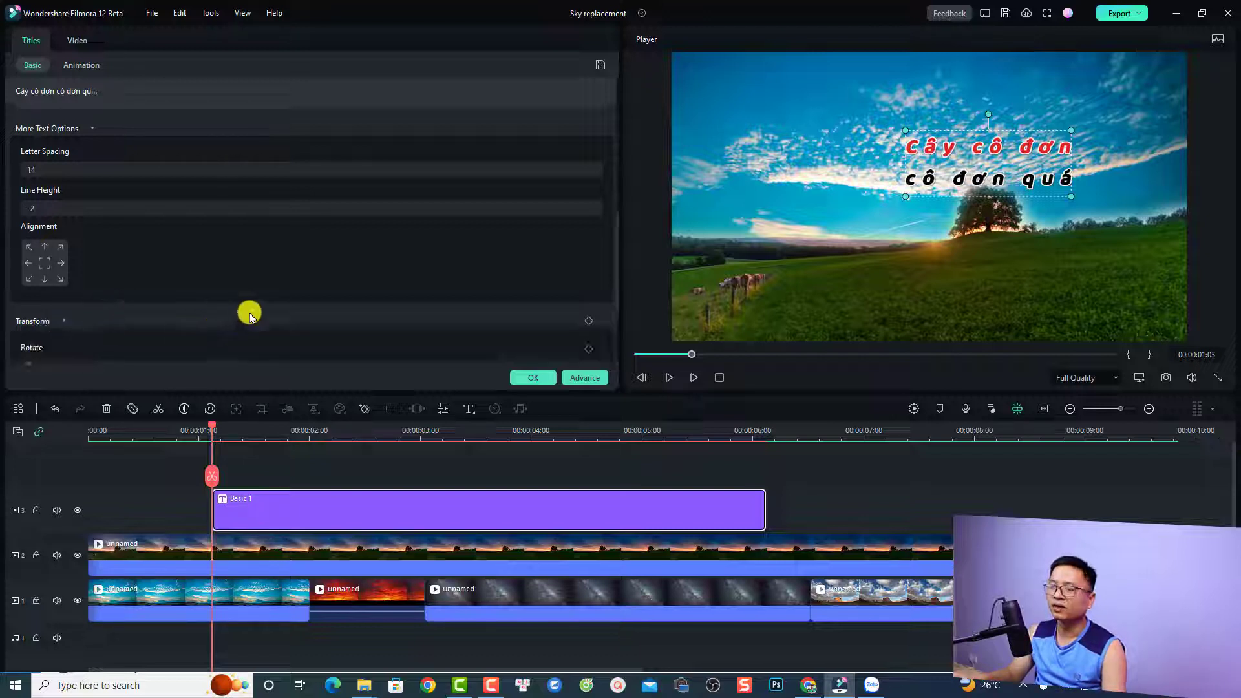
pyautogui.scroll(-2, 250, 315)
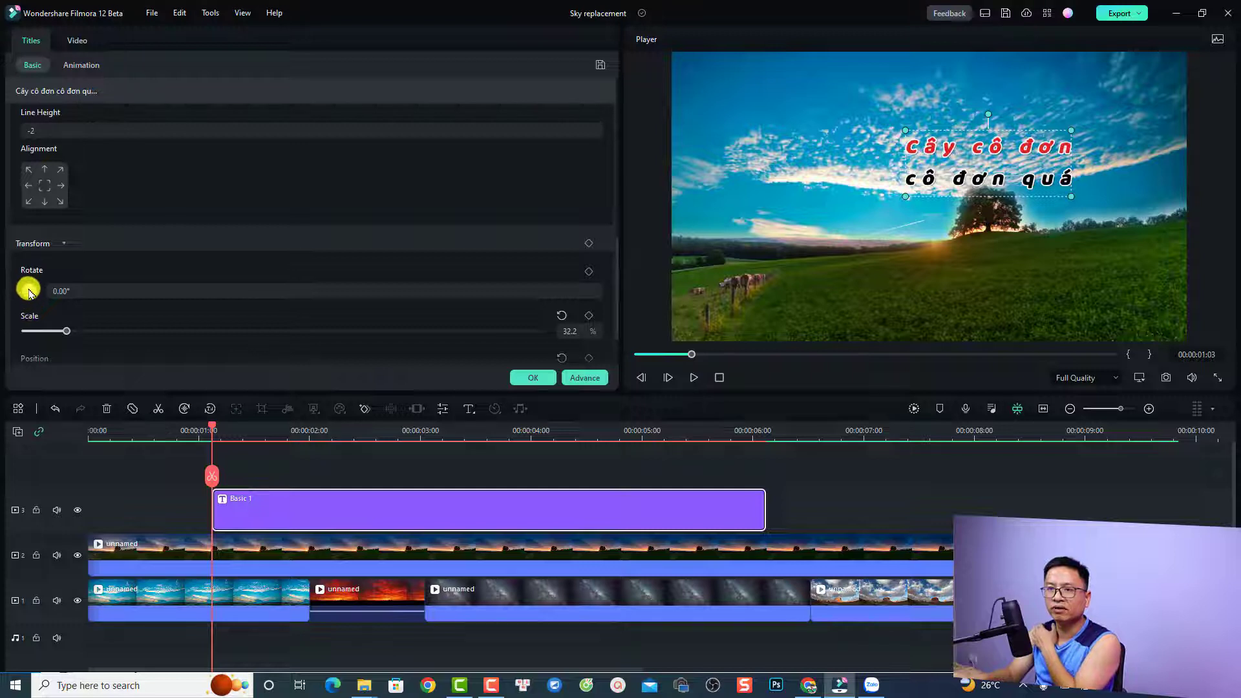
pyautogui.moveTo(28, 291); pyautogui.dragTo(24, 293)
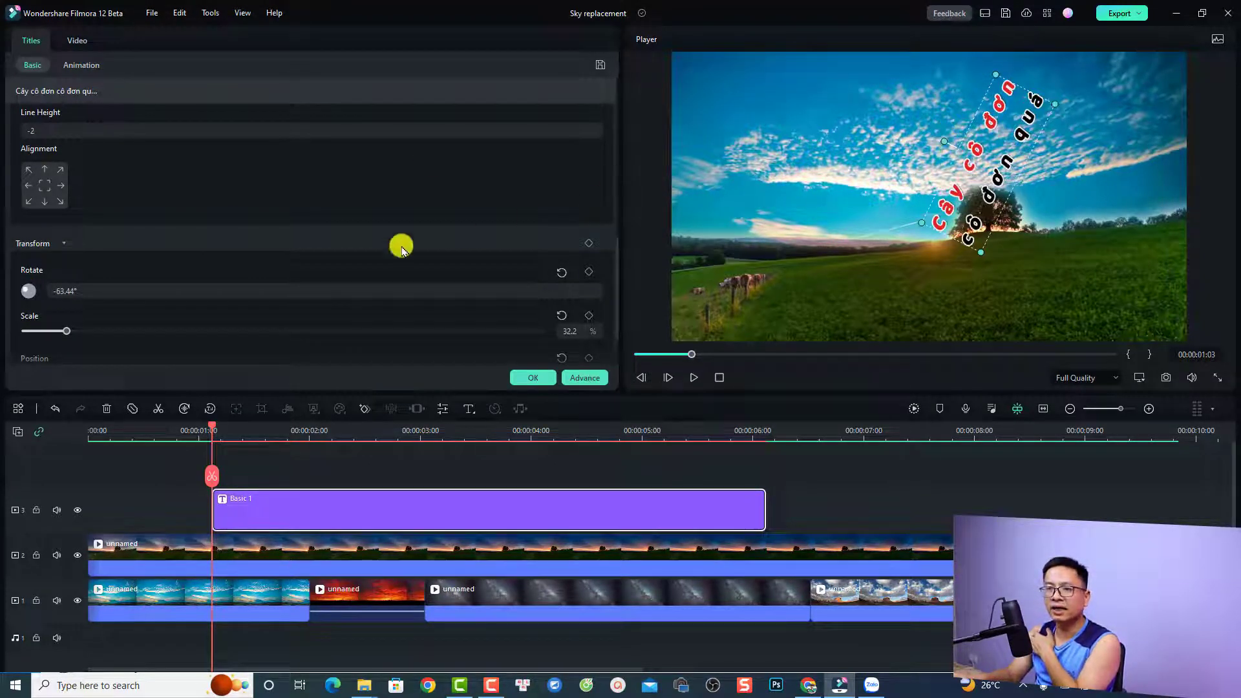
pyautogui.moveTo(66, 332)
pyautogui.mouseDown()
pyautogui.moveTo(102, 324)
pyautogui.moveTo(65, 328)
pyautogui.mouseUp()
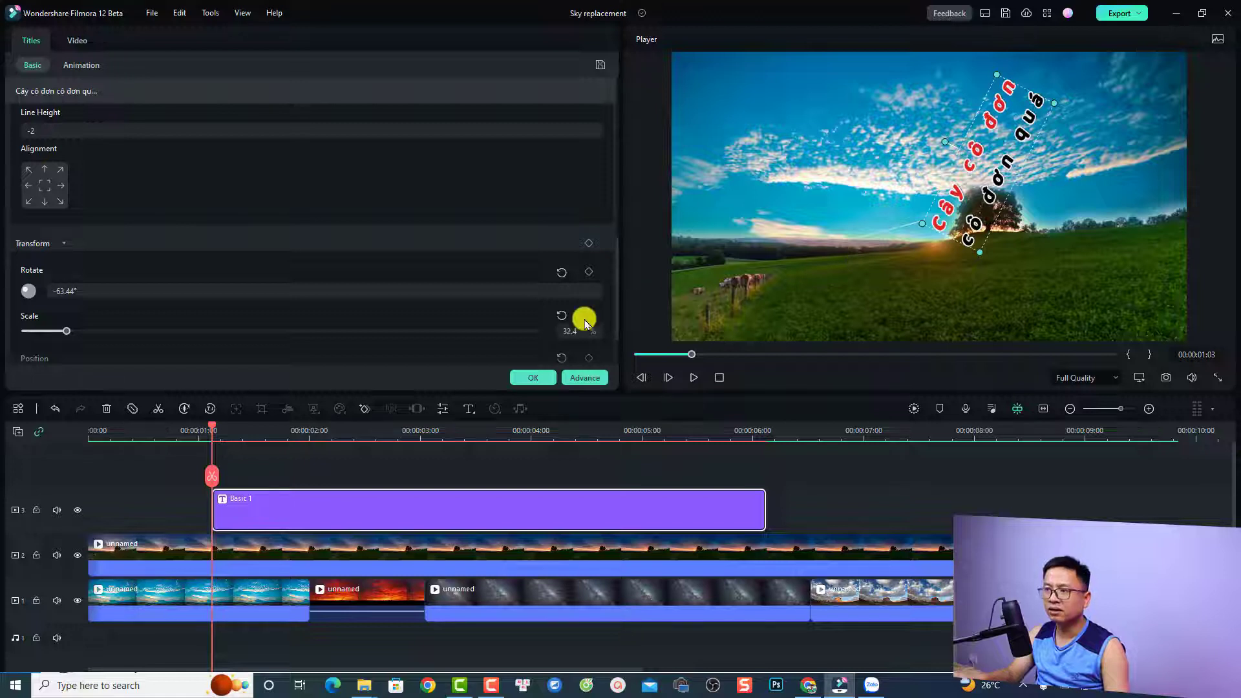
# Step: Reset the title's rotation and scale, shrink it to 55.5%, and centre it in the frame
pyautogui.click(562, 318)
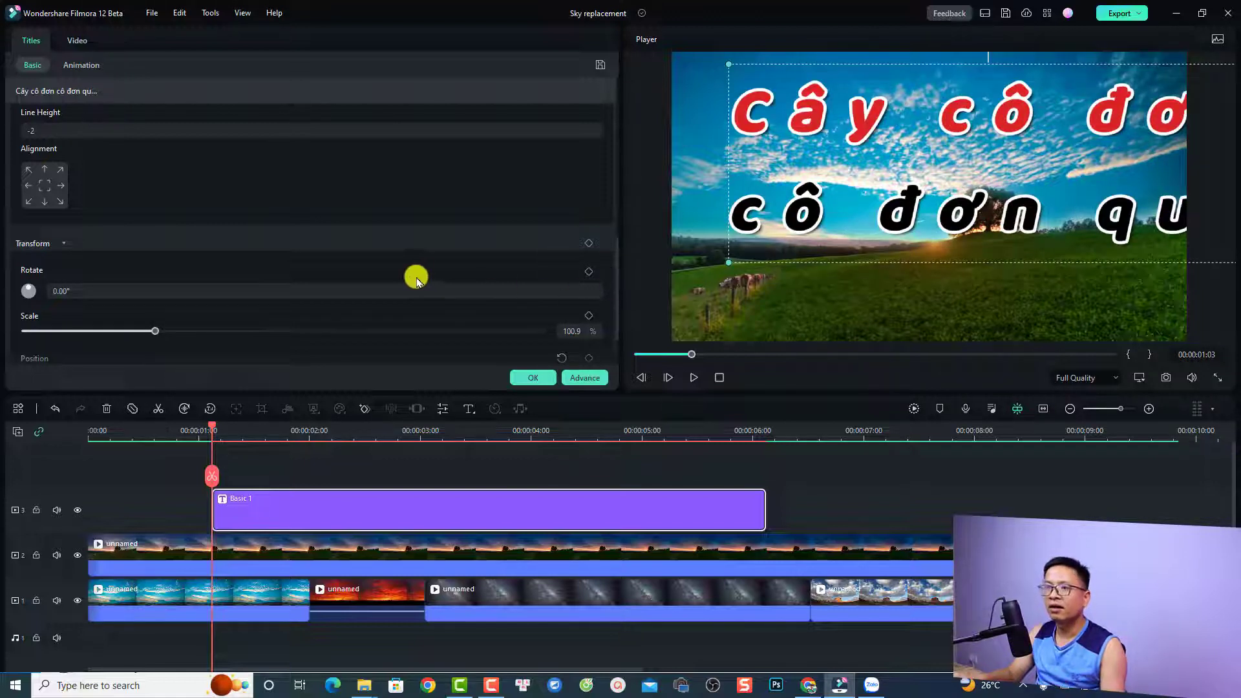
pyautogui.scroll(-1, 409, 282)
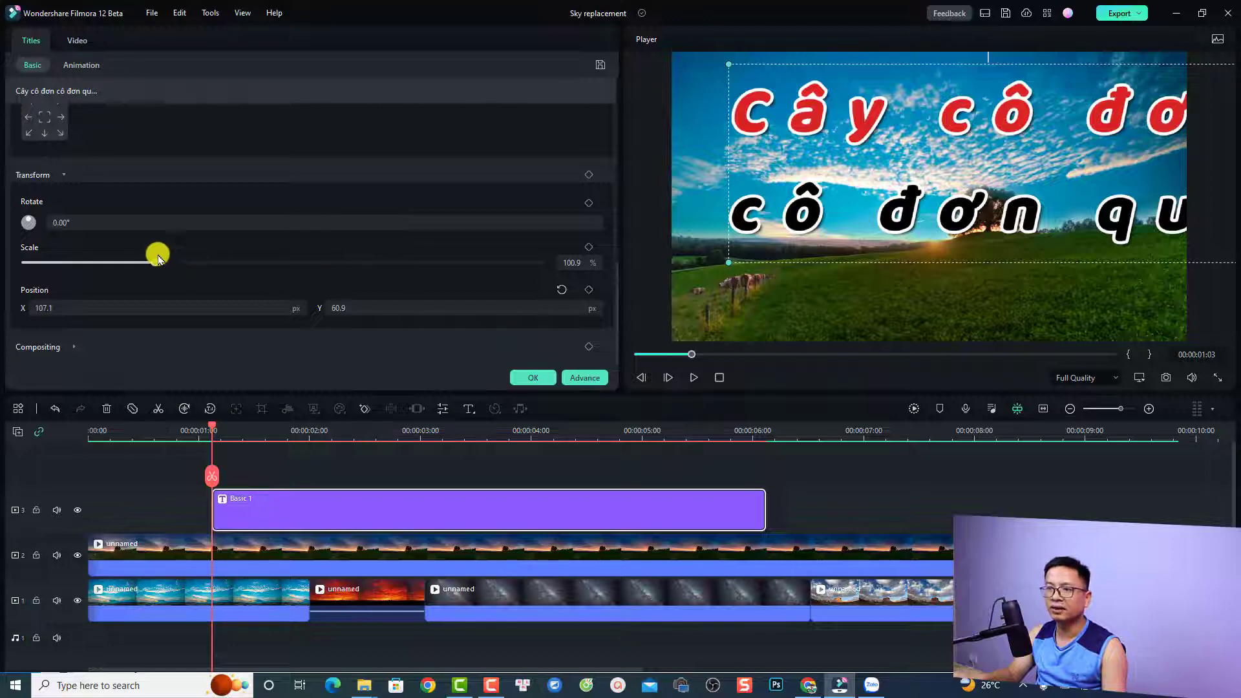
pyautogui.scroll(6, 241, 263)
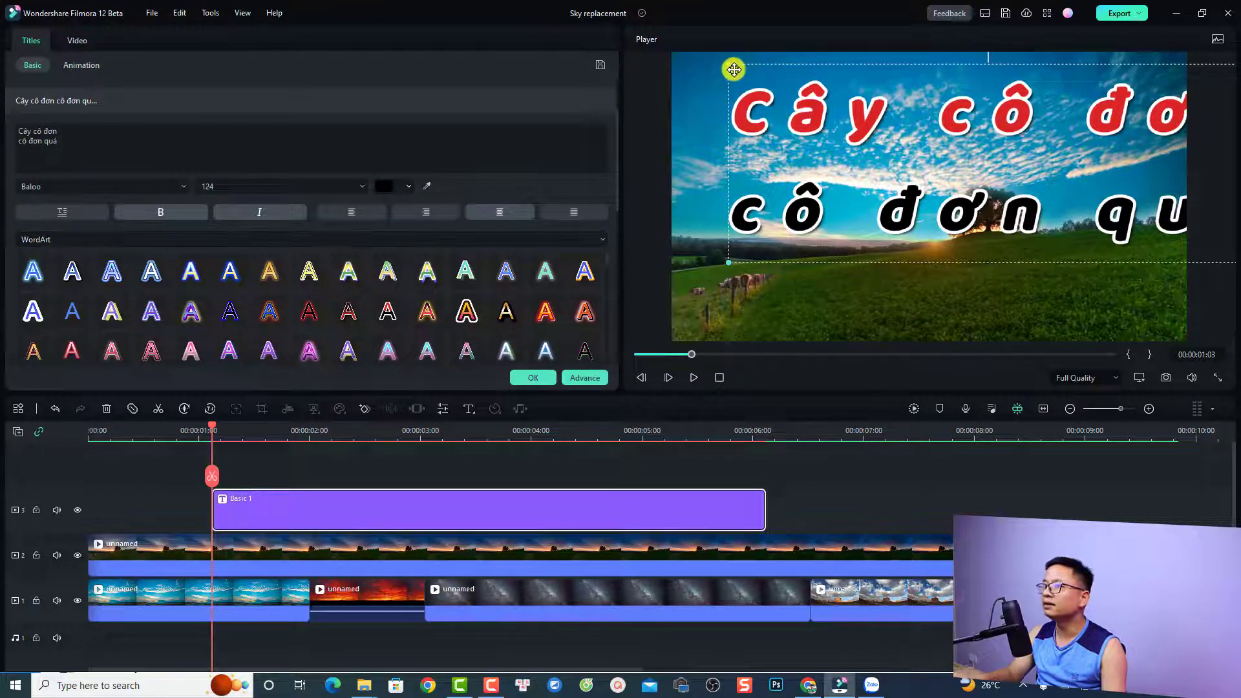
pyautogui.moveTo(734, 72); pyautogui.dragTo(962, 153)
pyautogui.moveTo(1049, 220); pyautogui.dragTo(894, 216)
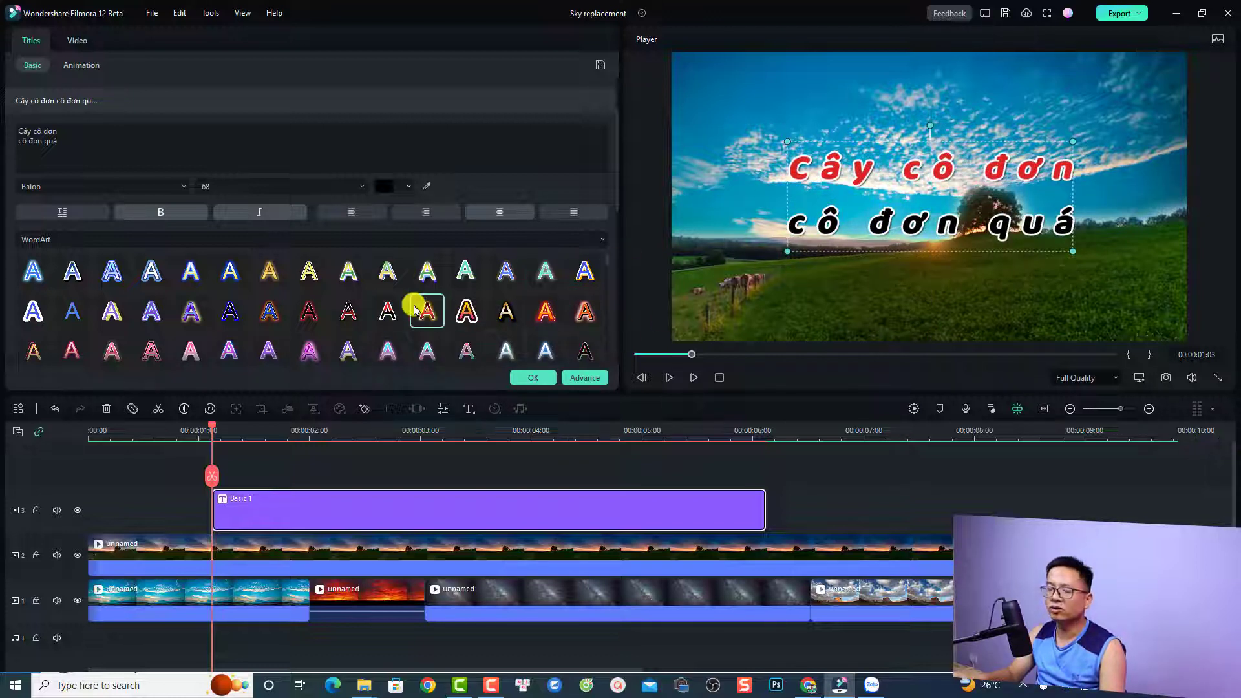
# Step: Review the title's WordArt, alignment, transform and compositing settings, including the available blend modes
pyautogui.scroll(-5, 526, 246)
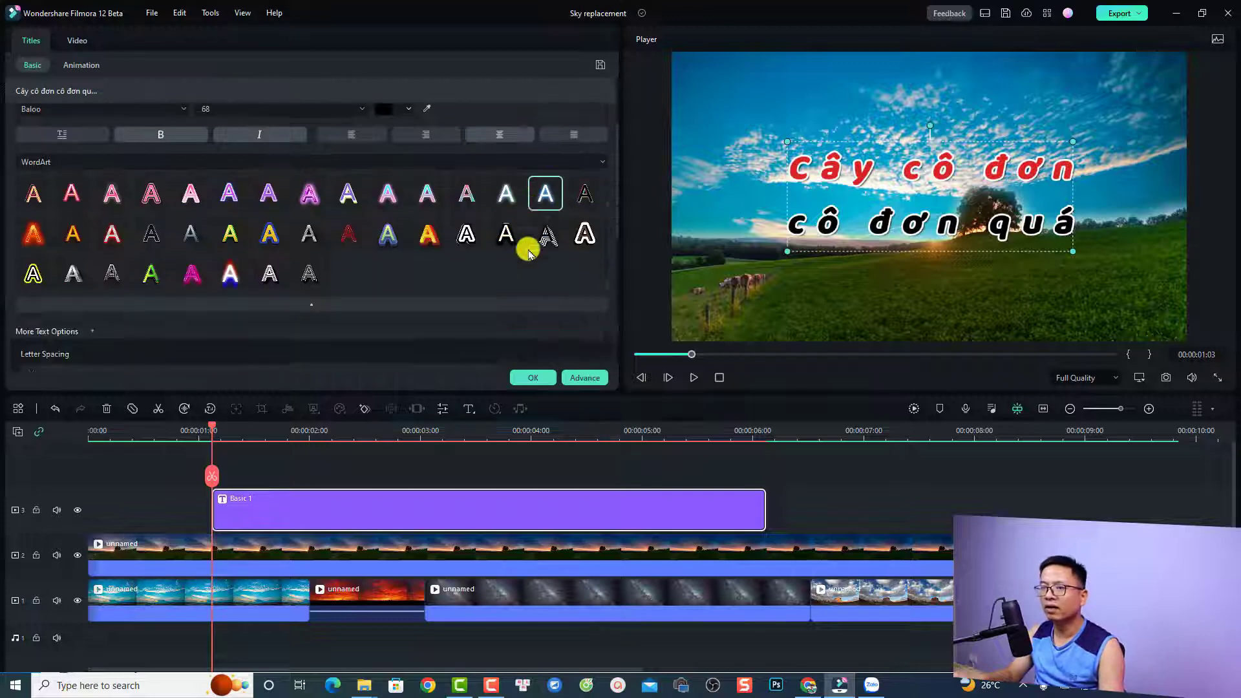
pyautogui.scroll(-2, 517, 266)
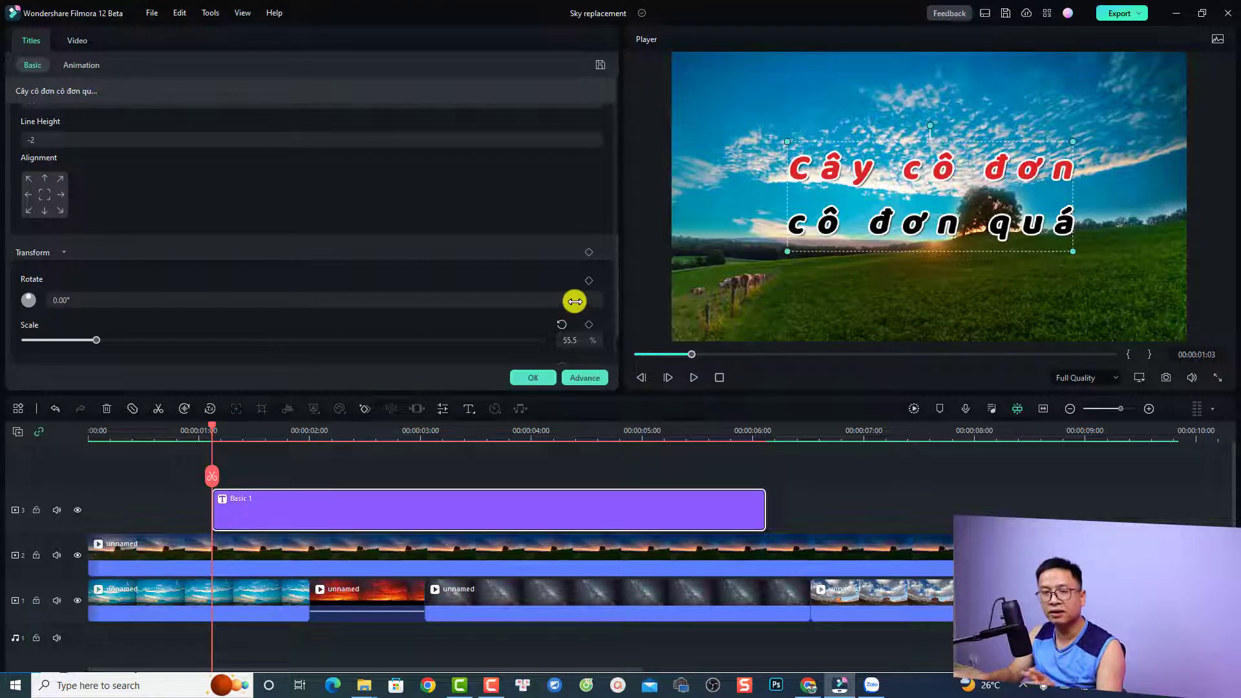
pyautogui.scroll(-2, 574, 301)
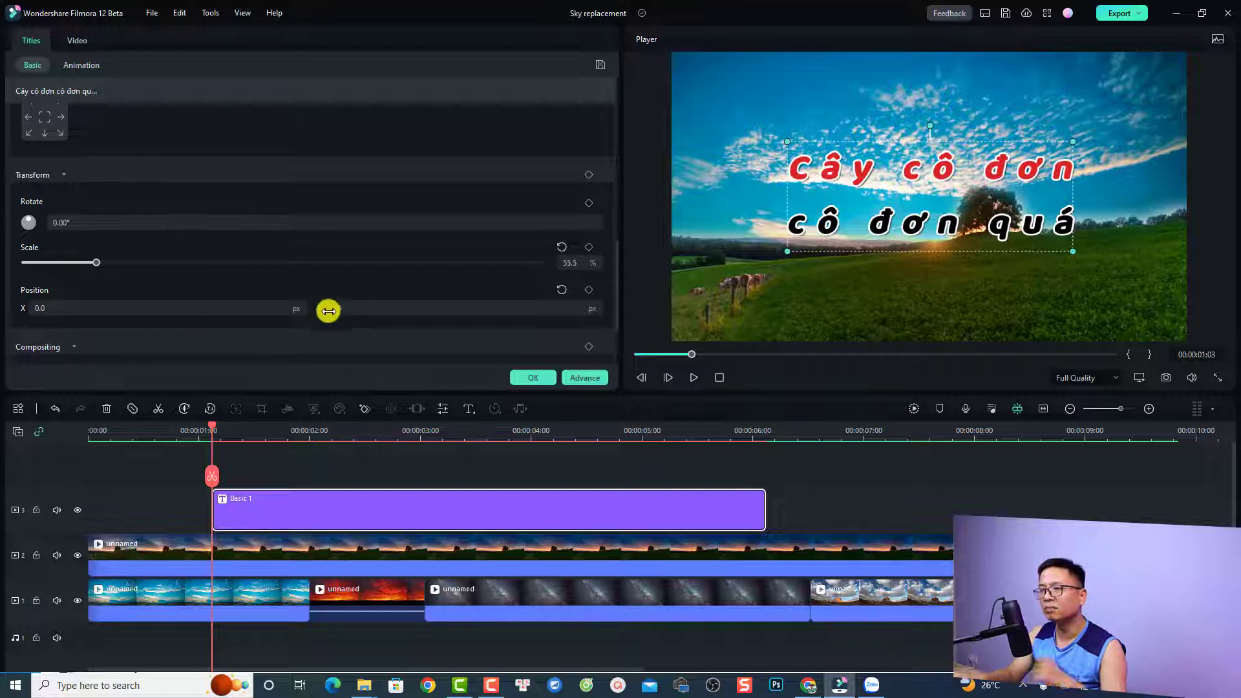
pyautogui.scroll(-2, 327, 308)
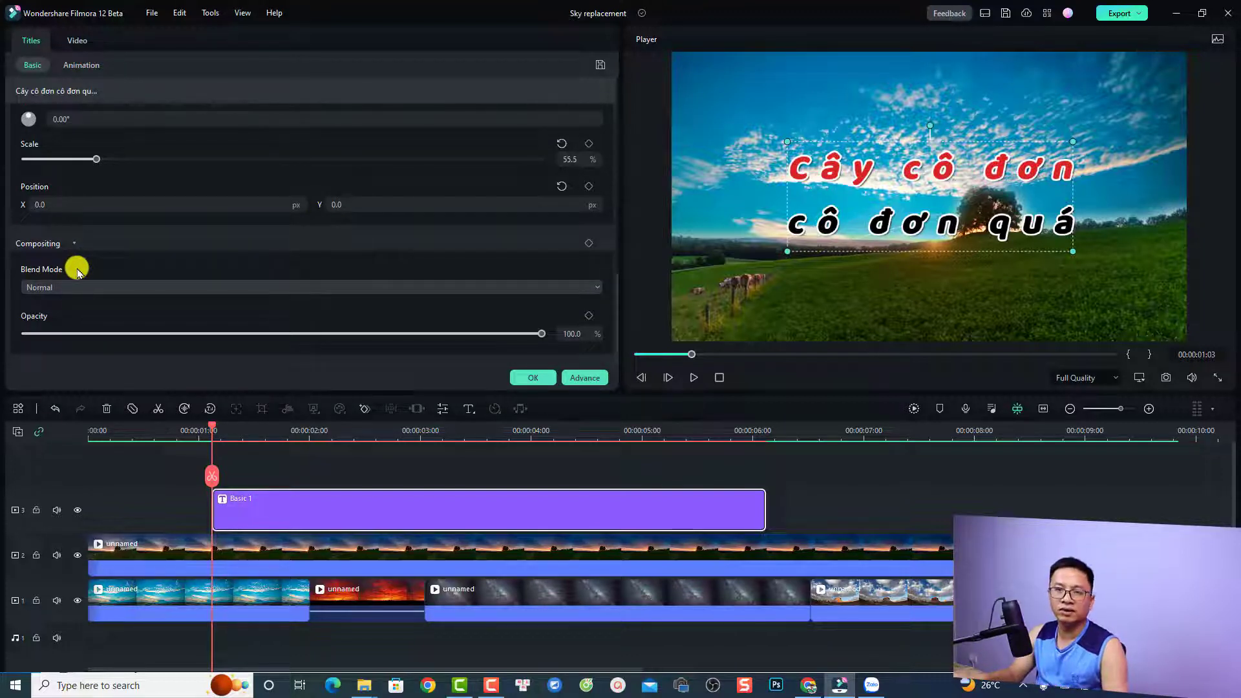
pyautogui.click(72, 285)
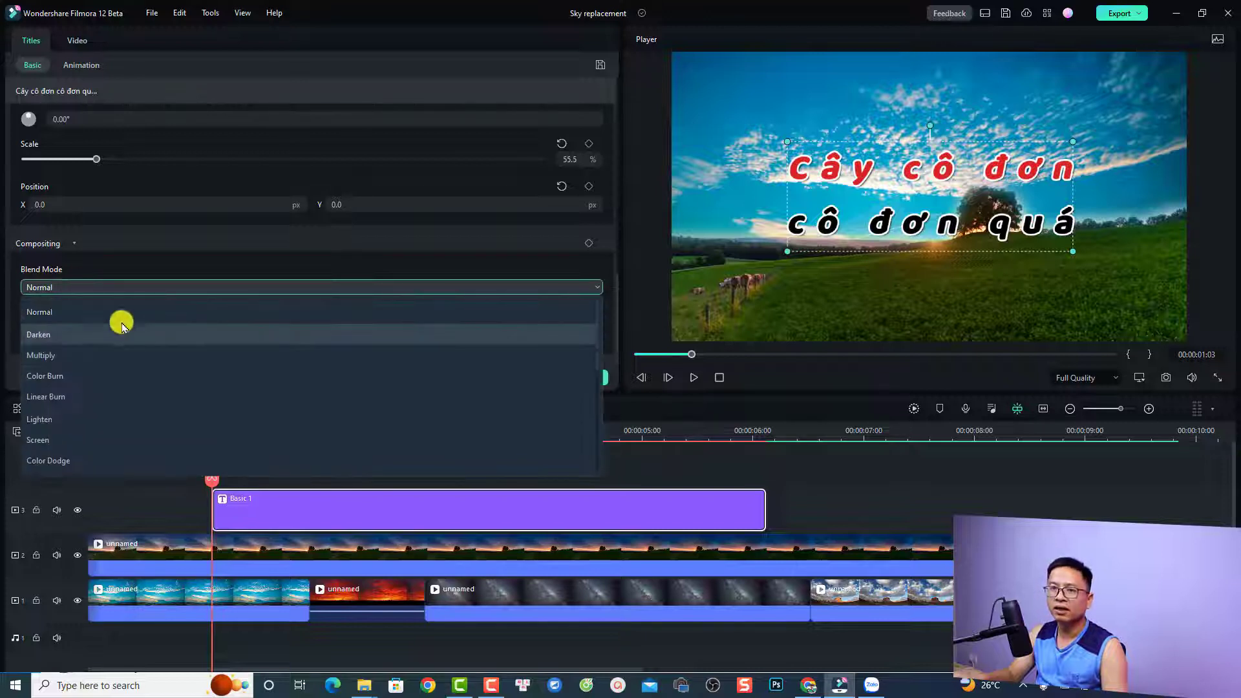
pyautogui.click(65, 287)
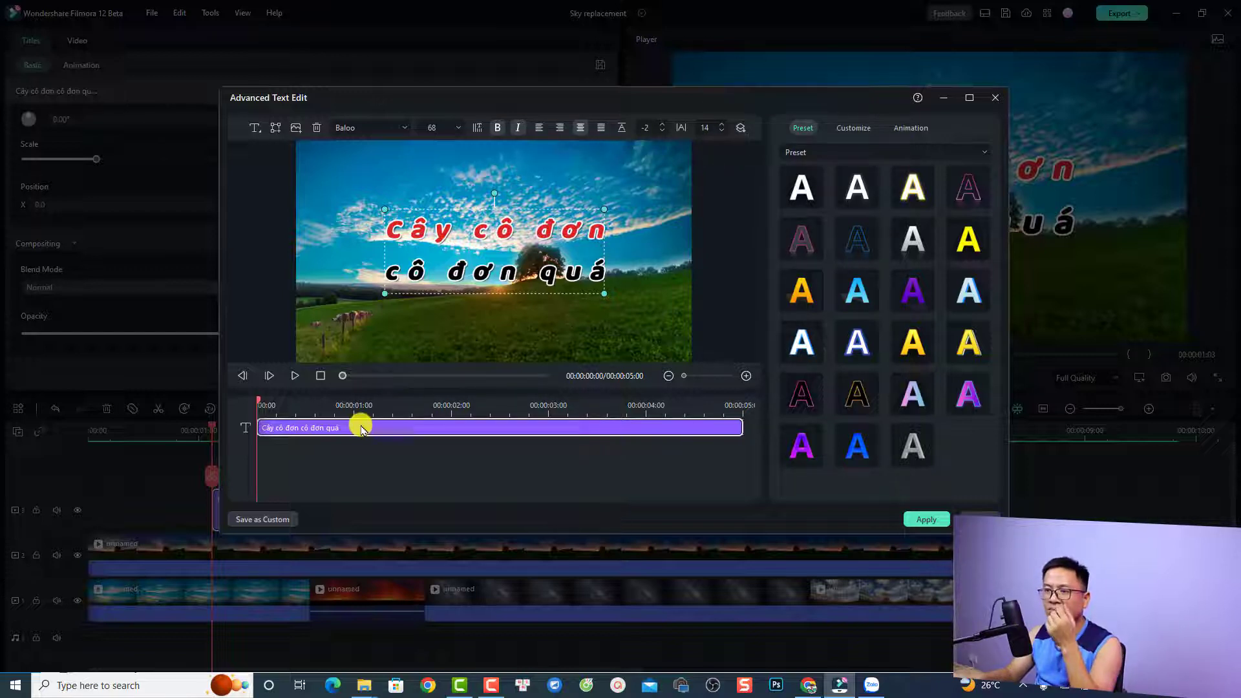
# Step: In the advanced text editor, try adding a second text above the title and sending it to the back, and delete it
pyautogui.click(253, 128)
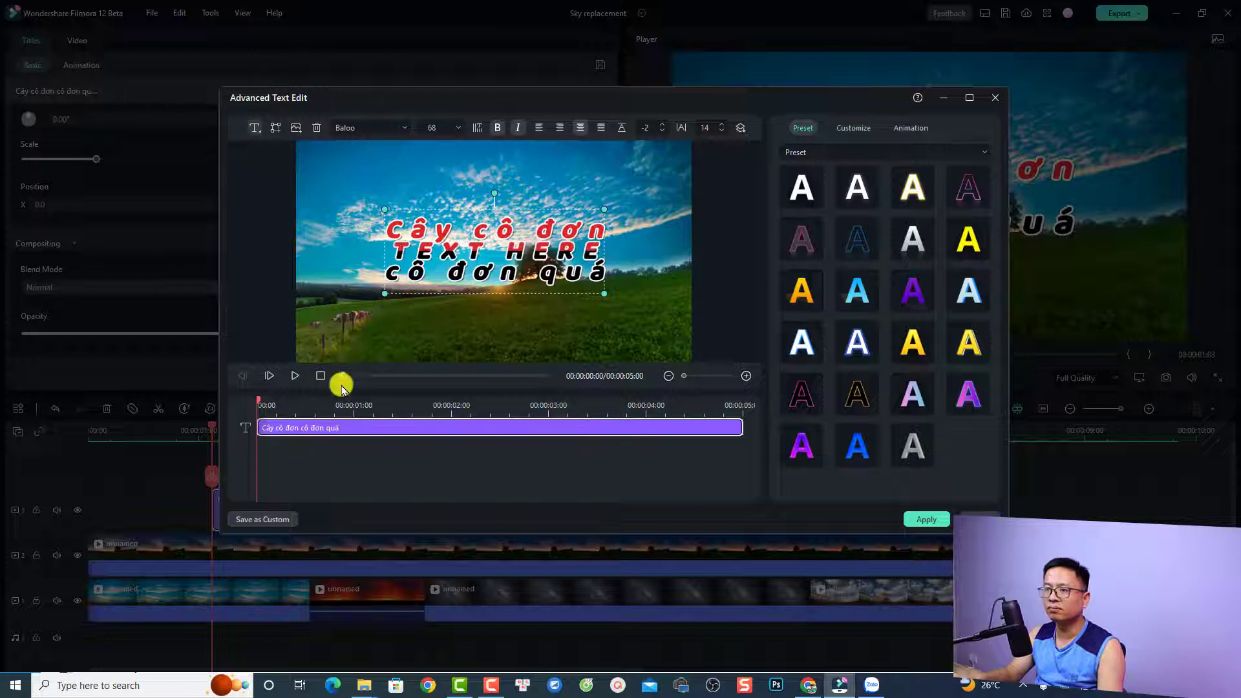
pyautogui.moveTo(464, 257); pyautogui.dragTo(469, 202)
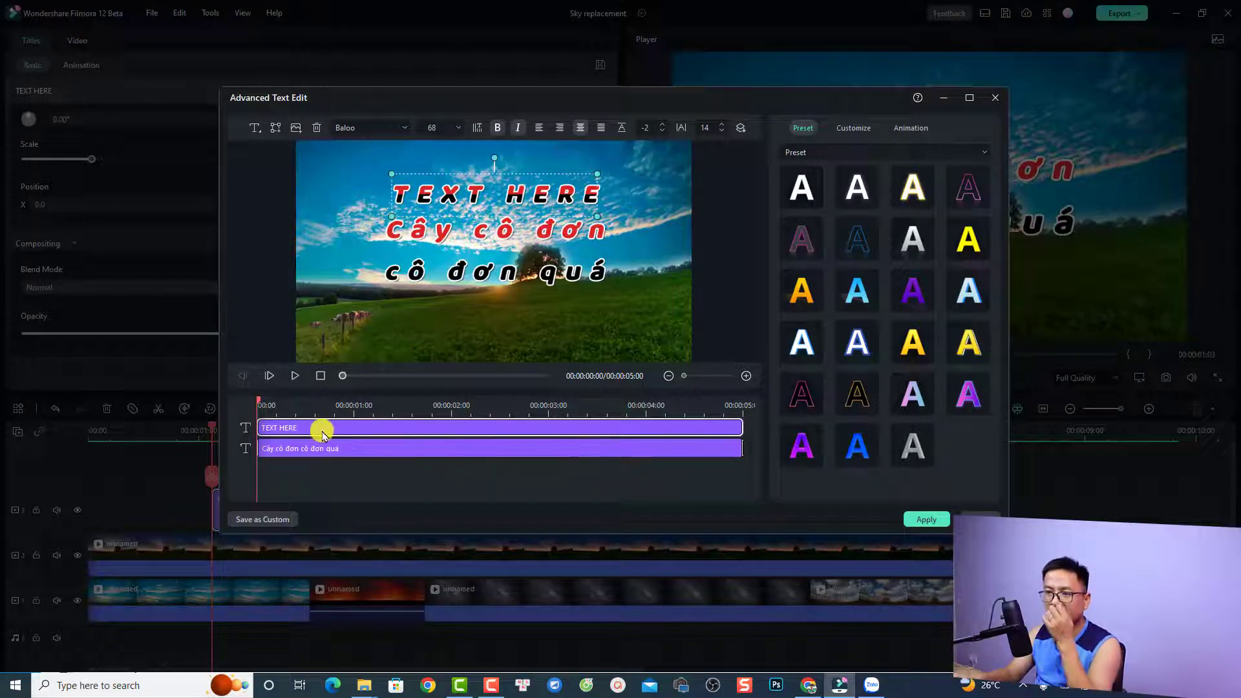
pyautogui.click(741, 128)
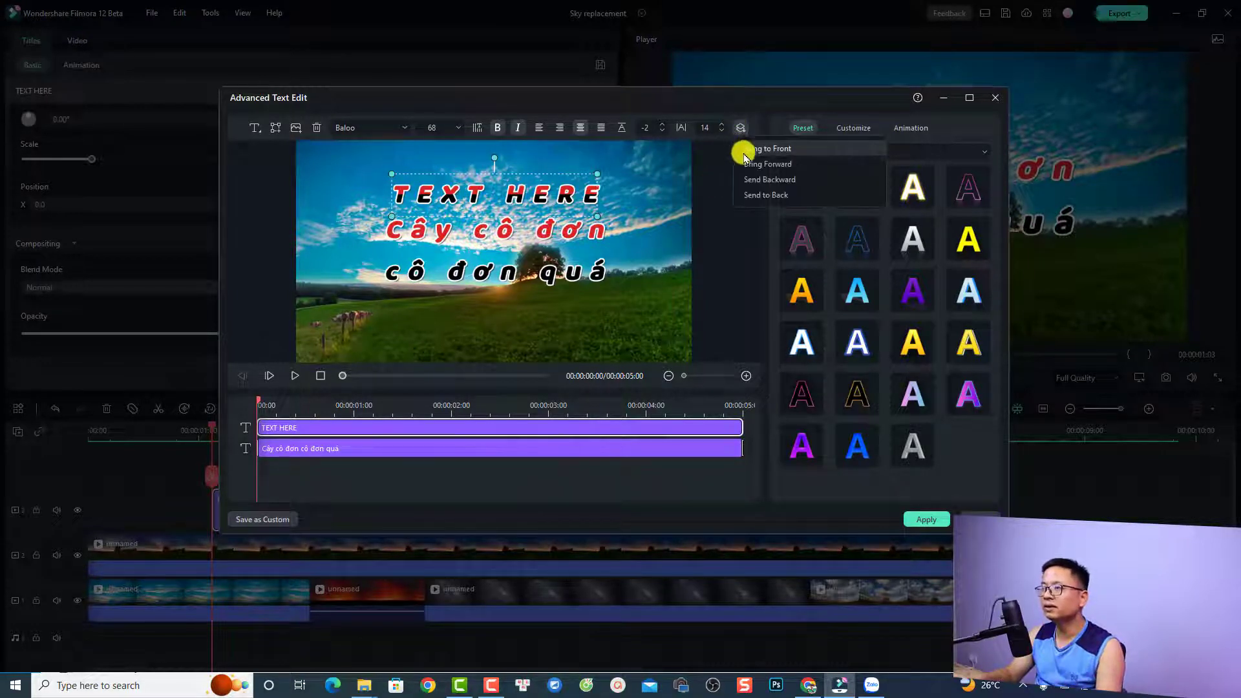
pyautogui.click(752, 196)
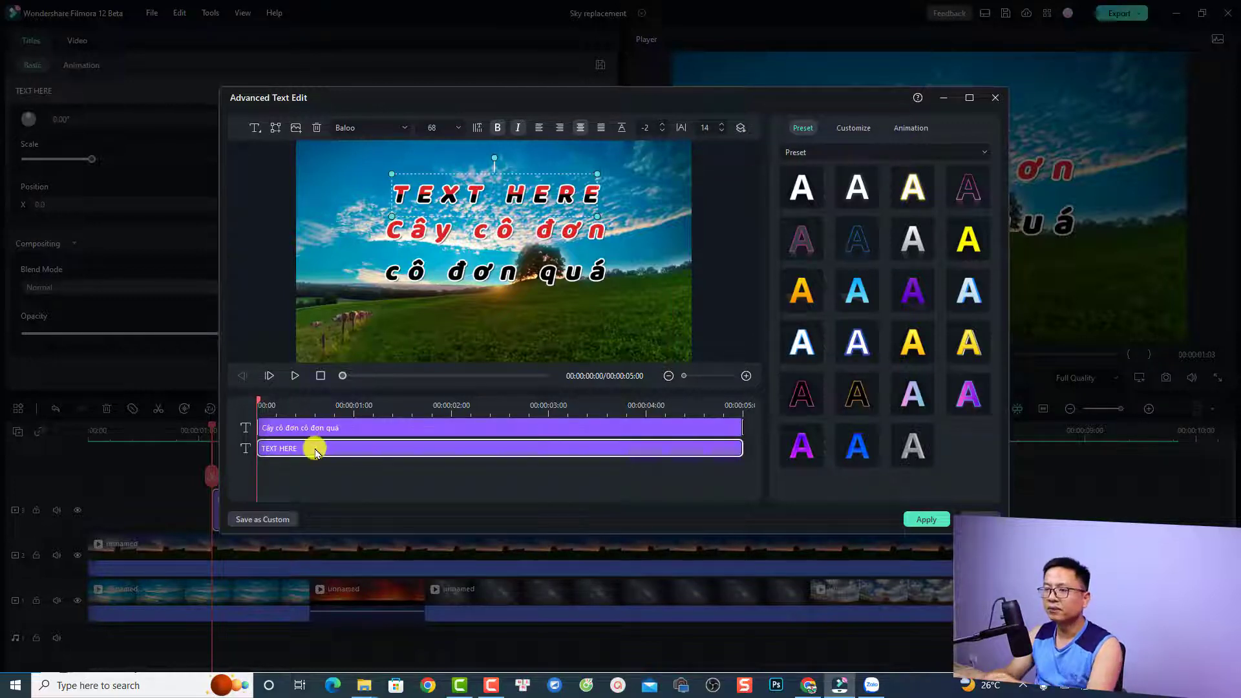
pyautogui.click(316, 127)
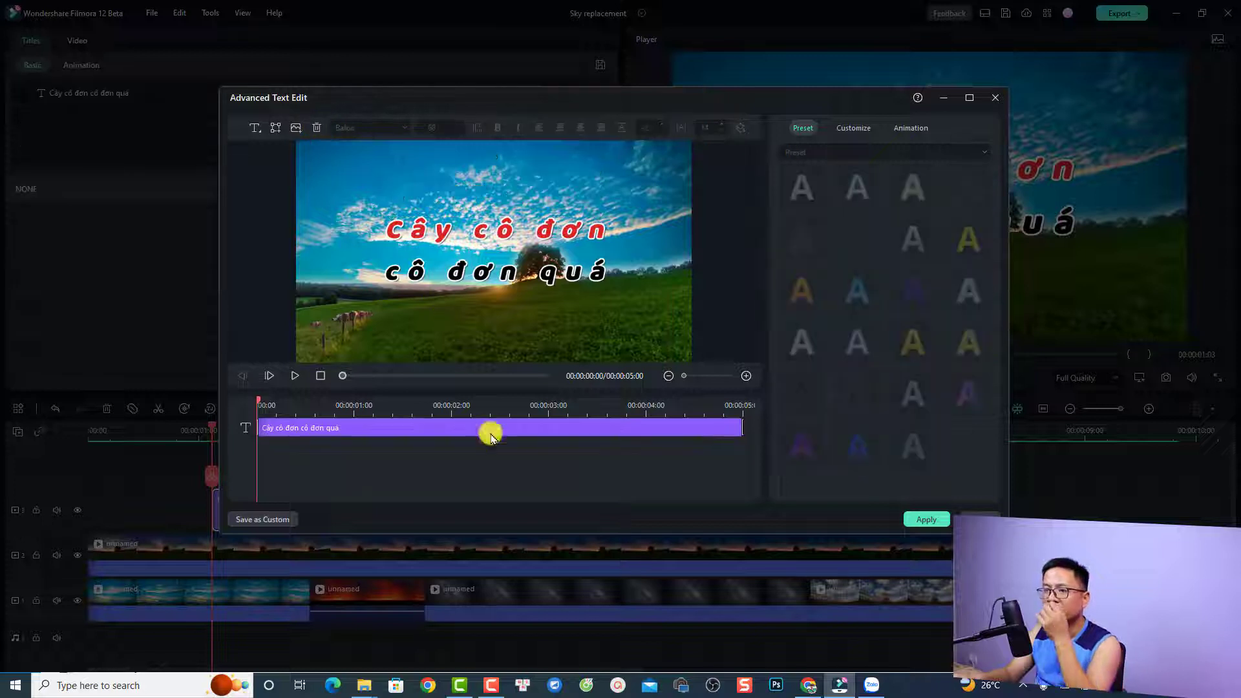
# Step: Select the "Cây cô đơn cô đơn quá" text layer and show its customisation settings
pyautogui.click(507, 430)
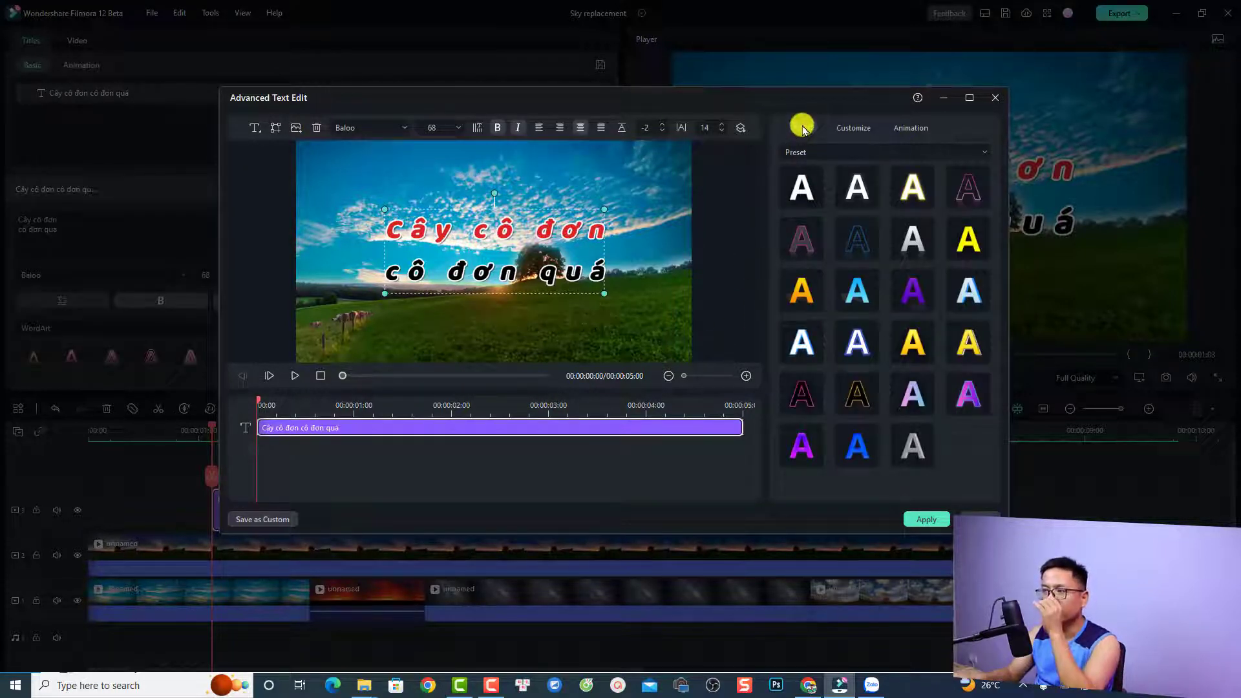
pyautogui.click(854, 129)
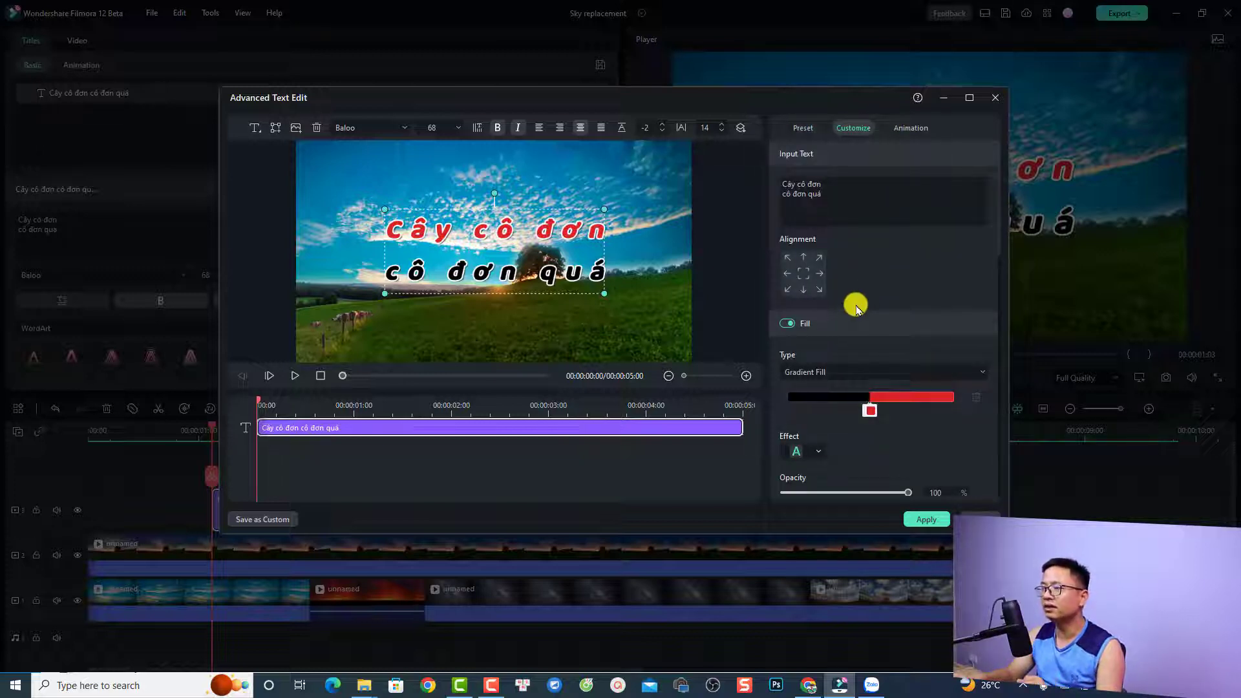
# Step: Try turning the title's fill off and back on
pyautogui.click(782, 326)
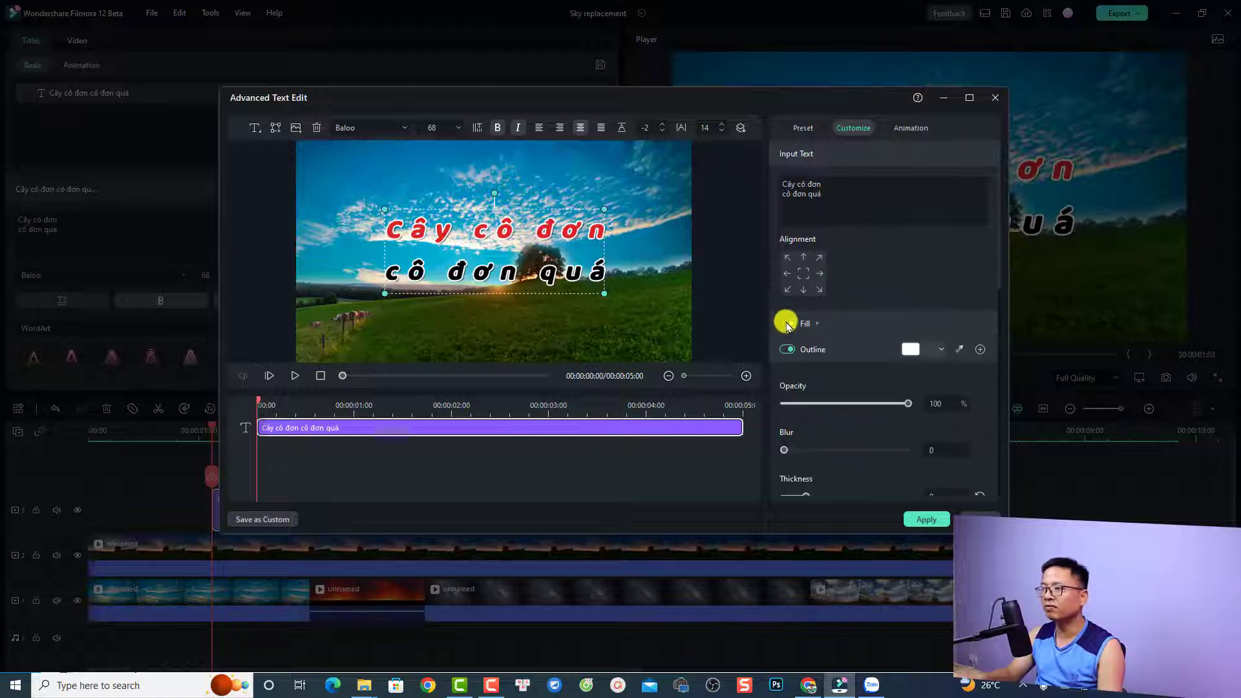
pyautogui.click(785, 324)
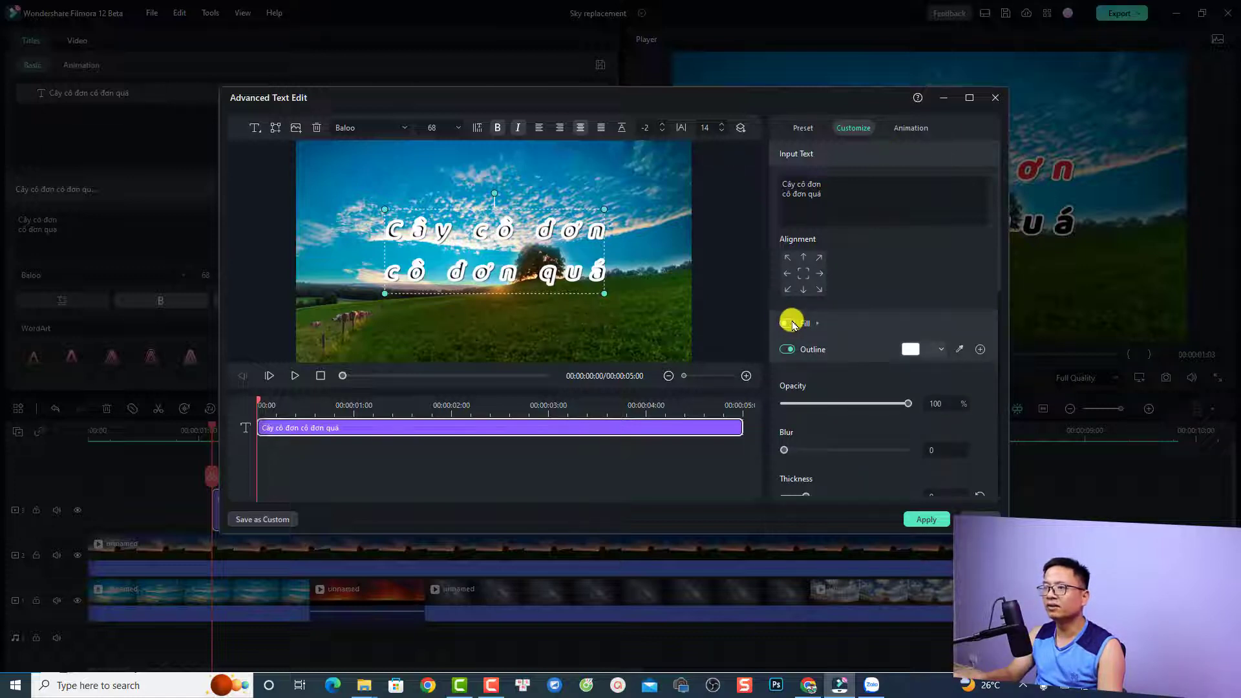
pyautogui.click(789, 324)
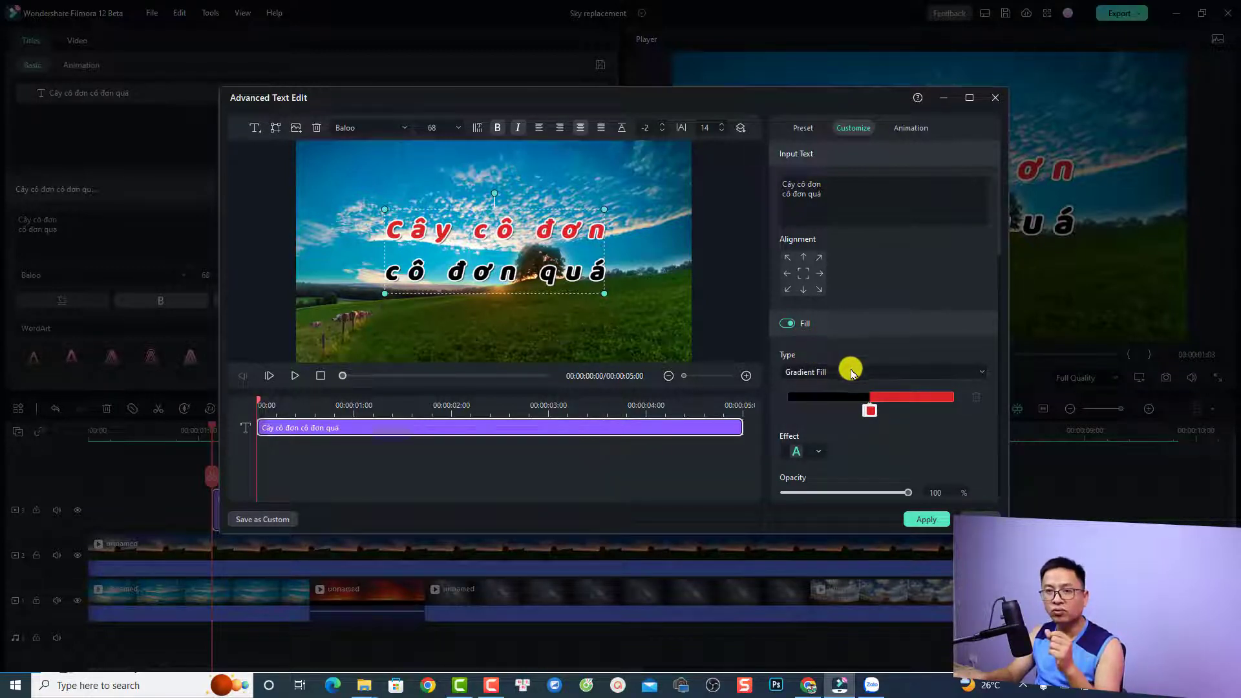
# Step: Maximise the advanced text editor and change the title's outline colour to light green
pyautogui.scroll(-5, 873, 424)
pyautogui.scroll(-3, 867, 424)
pyautogui.scroll(3, 867, 396)
pyautogui.moveTo(997, 277); pyautogui.dragTo(991, 332)
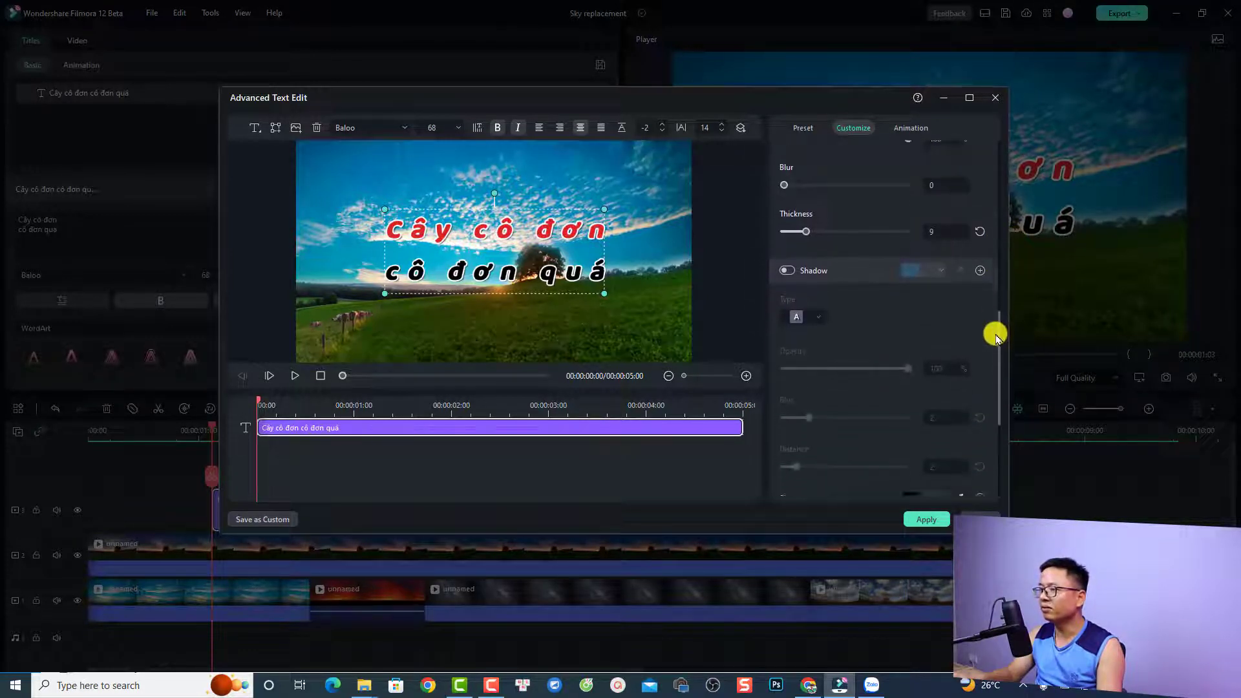
pyautogui.click(967, 98)
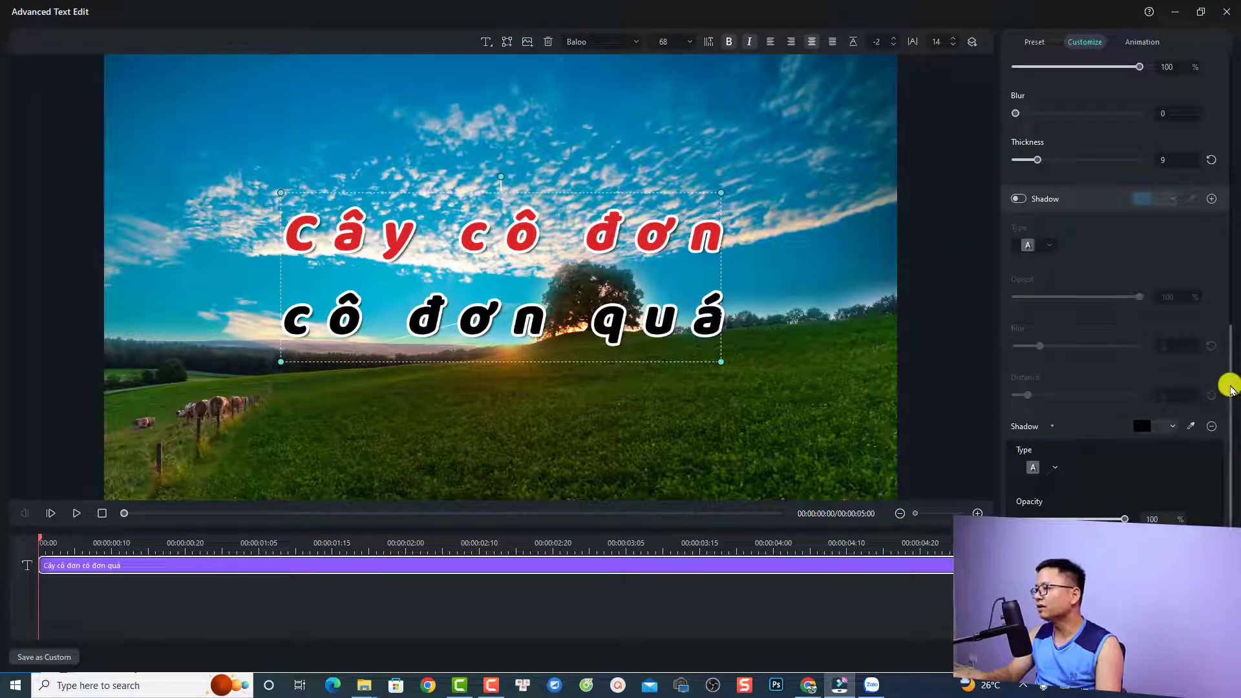
pyautogui.moveTo(1226, 379); pyautogui.dragTo(1227, 258)
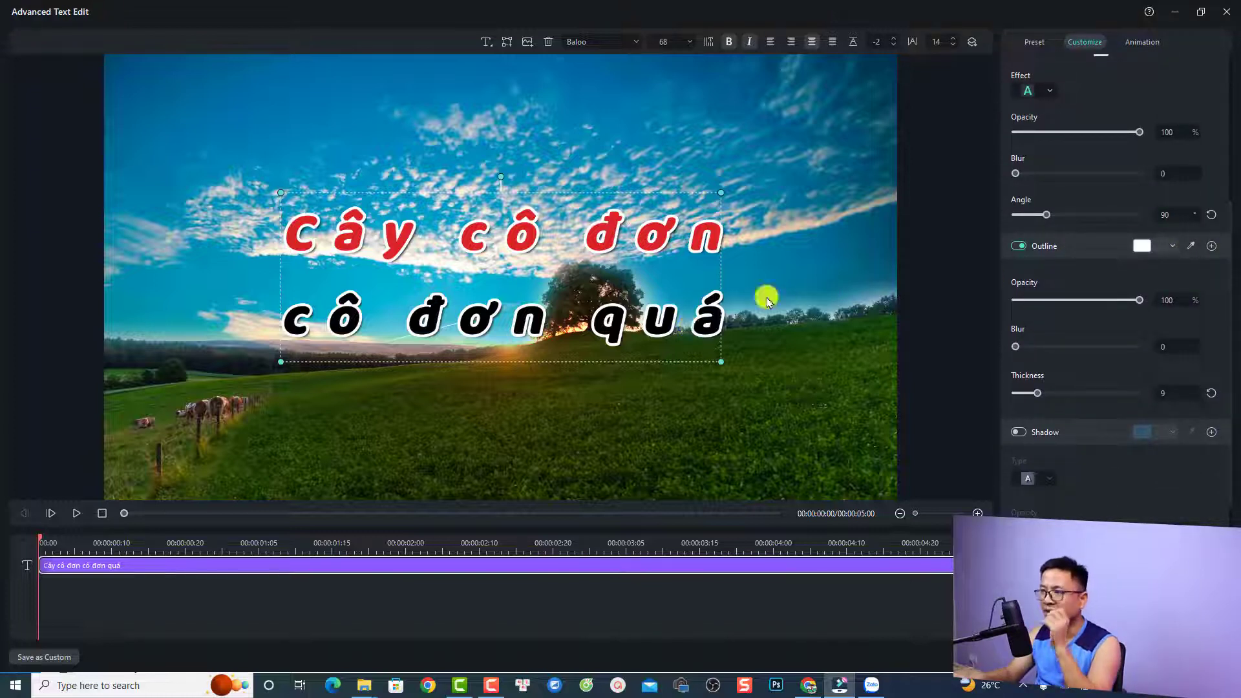
pyautogui.click(1139, 246)
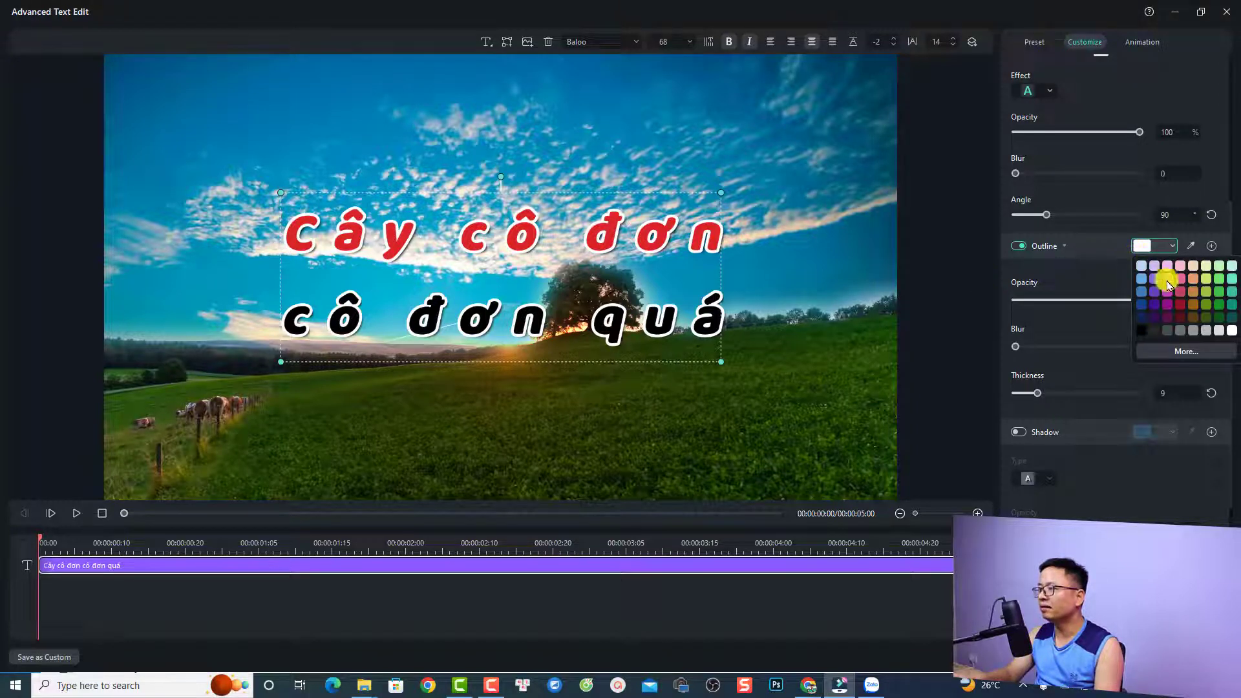
pyautogui.click(1216, 280)
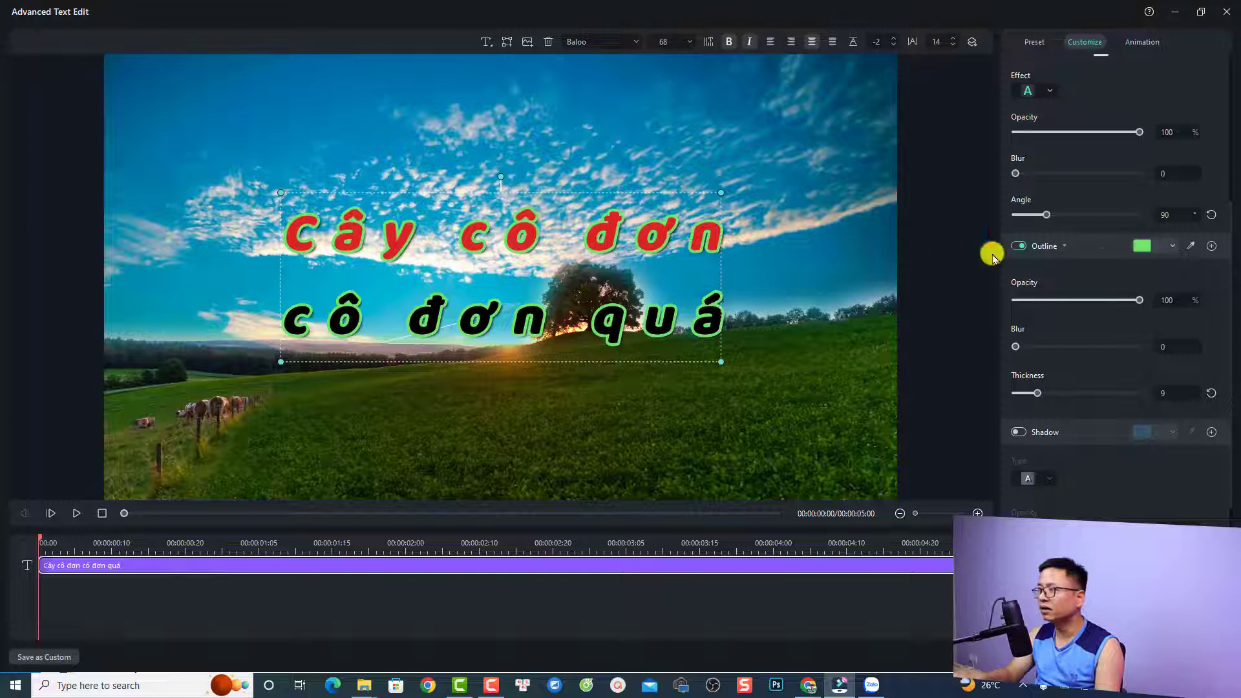
# Step: Add a second, pink outline with blur 5 and thickness 4, and recolour the first outline purple sampled from the timeline's text clip
pyautogui.click(1210, 246)
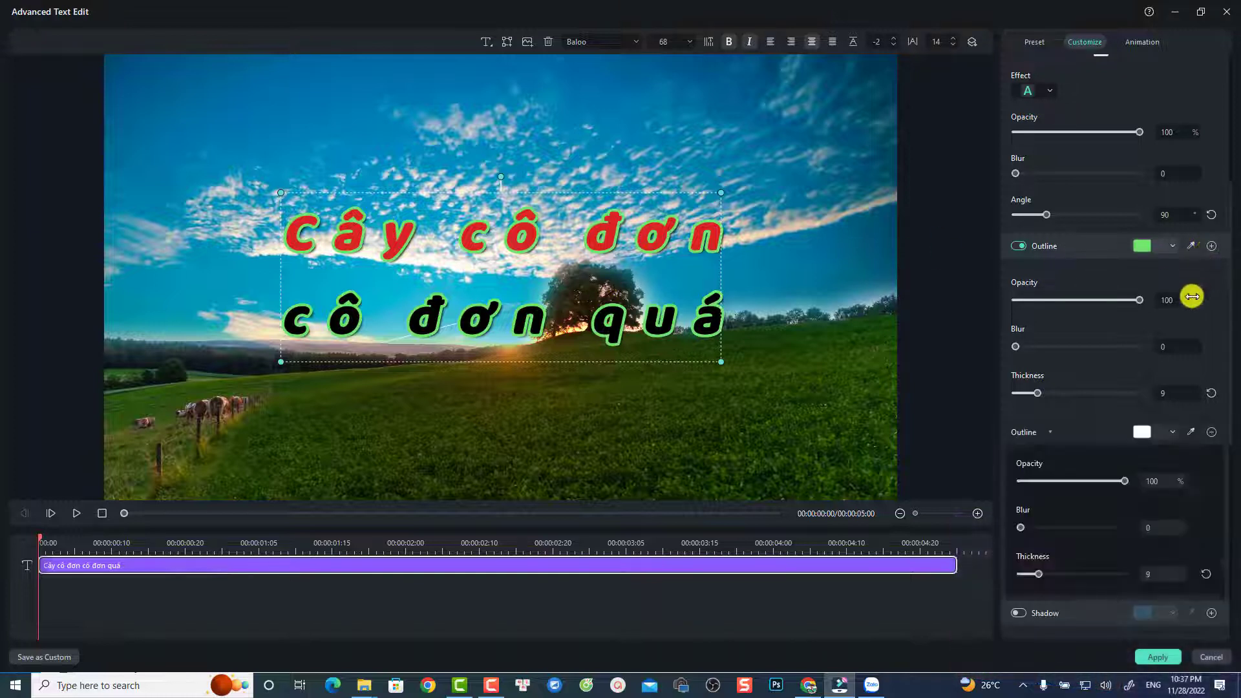
pyautogui.click(1160, 431)
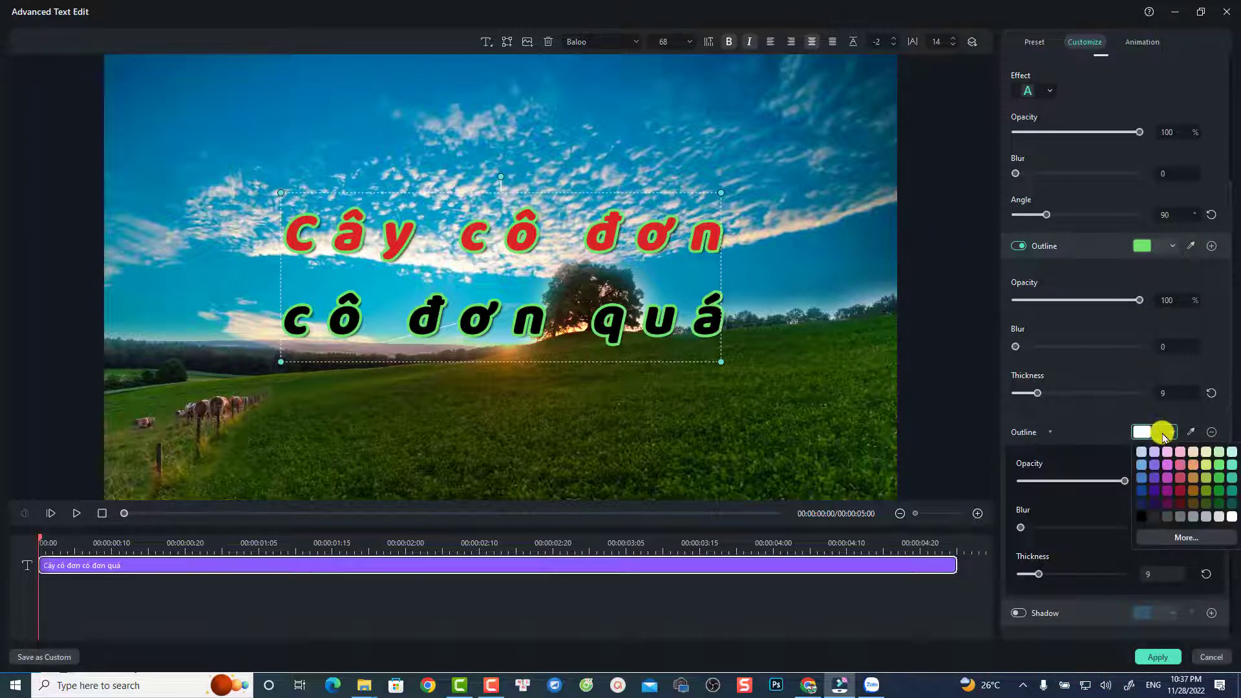
pyautogui.click(1166, 465)
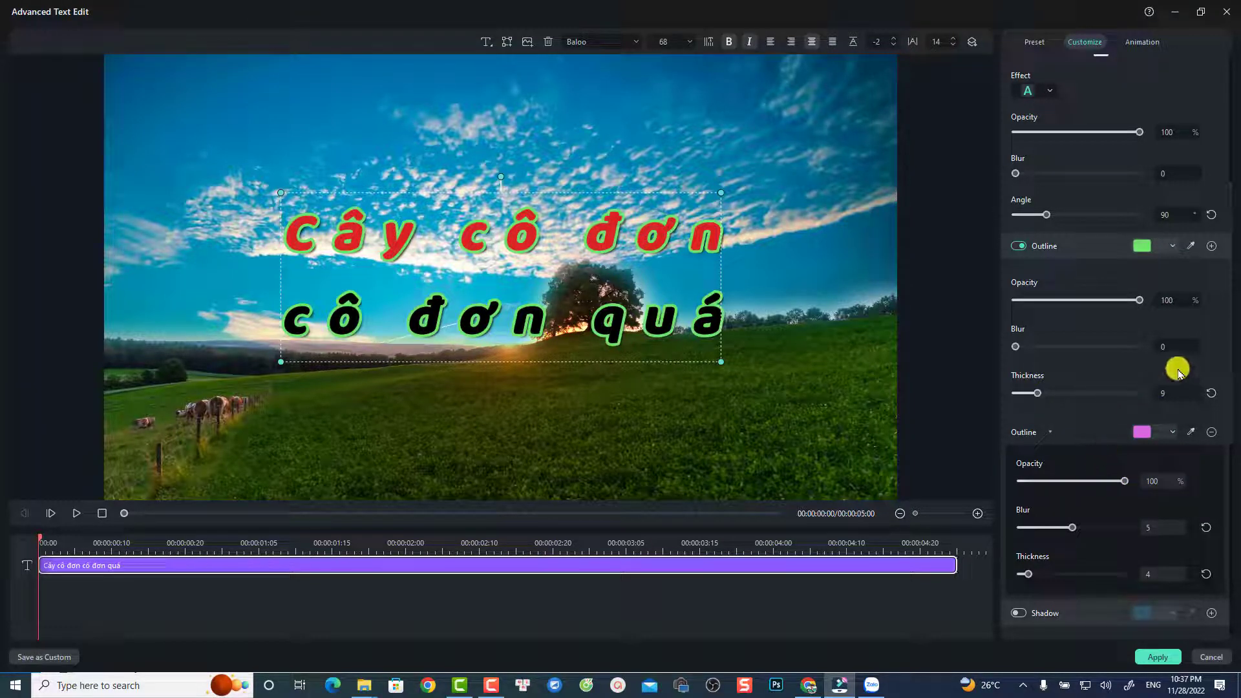
pyautogui.click(1189, 245)
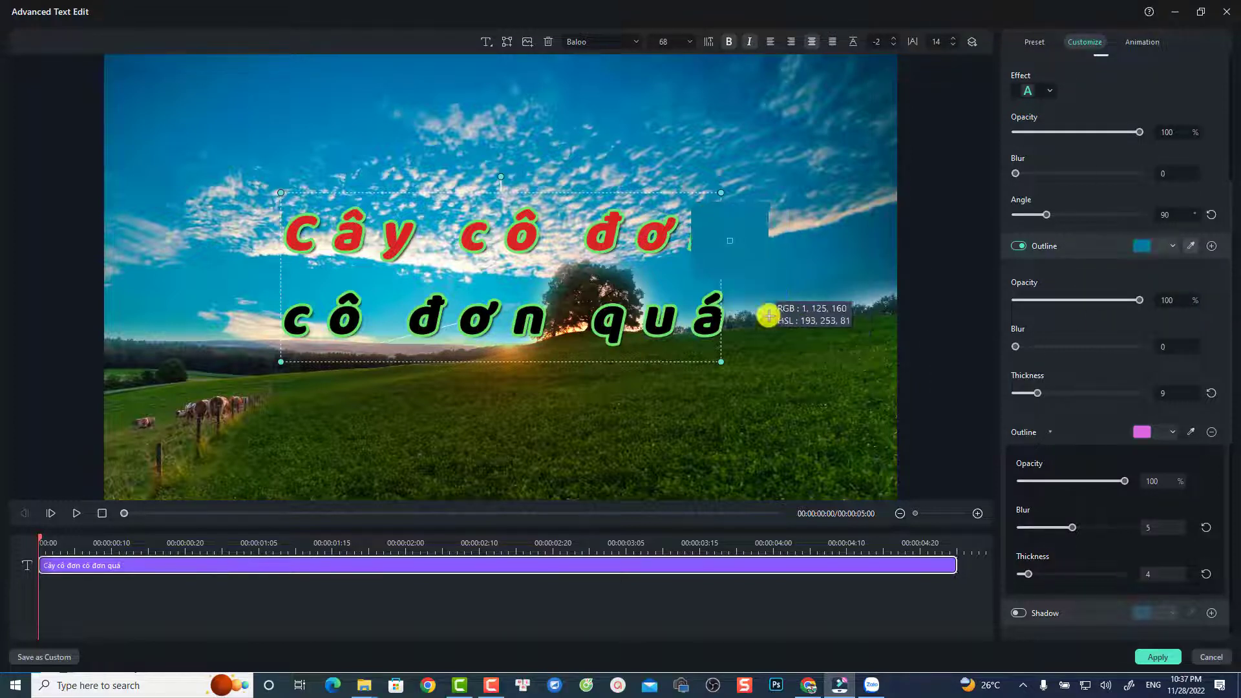
pyautogui.click(580, 566)
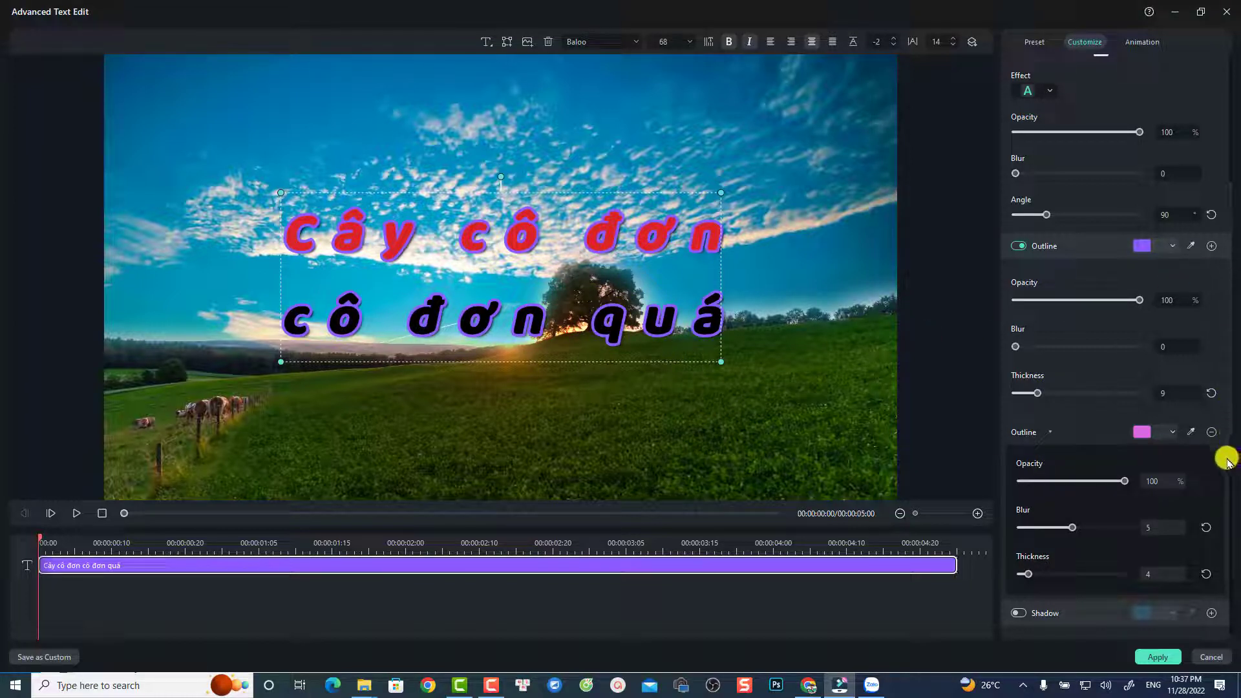
# Step: Set the title's black shadow to distance 9, the fourth type in the first row, and blur 3
pyautogui.scroll(-5, 1227, 429)
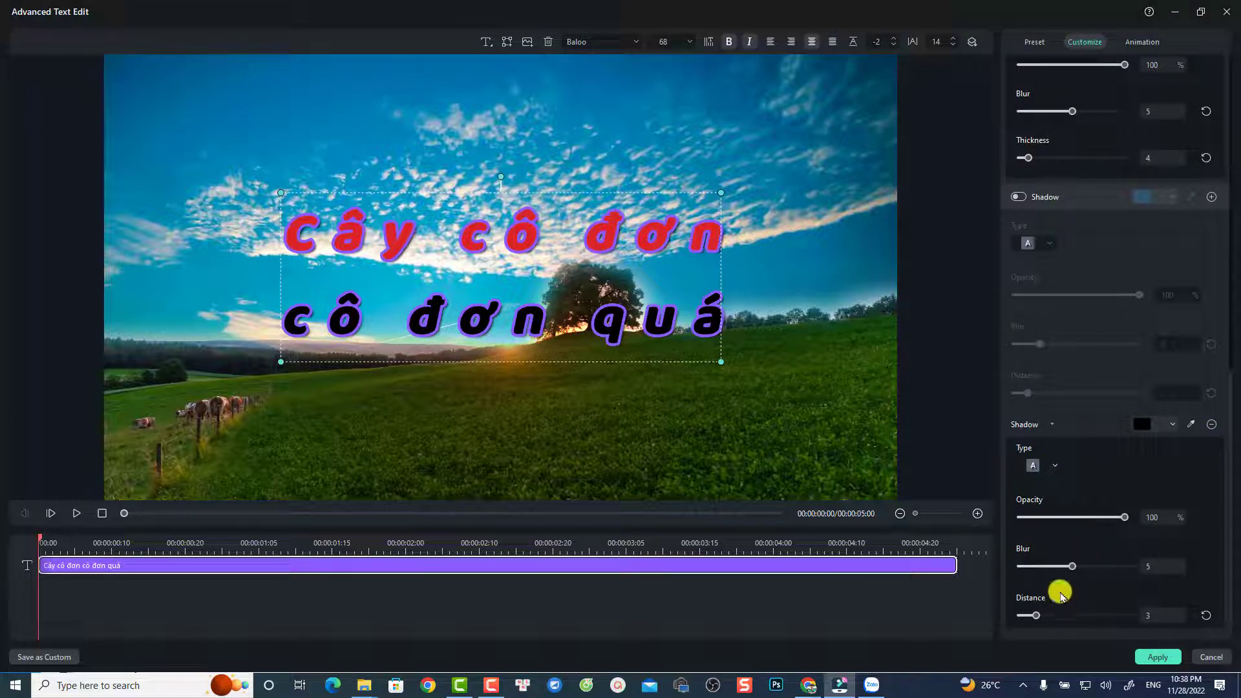
pyautogui.moveTo(1036, 617); pyautogui.dragTo(1066, 616)
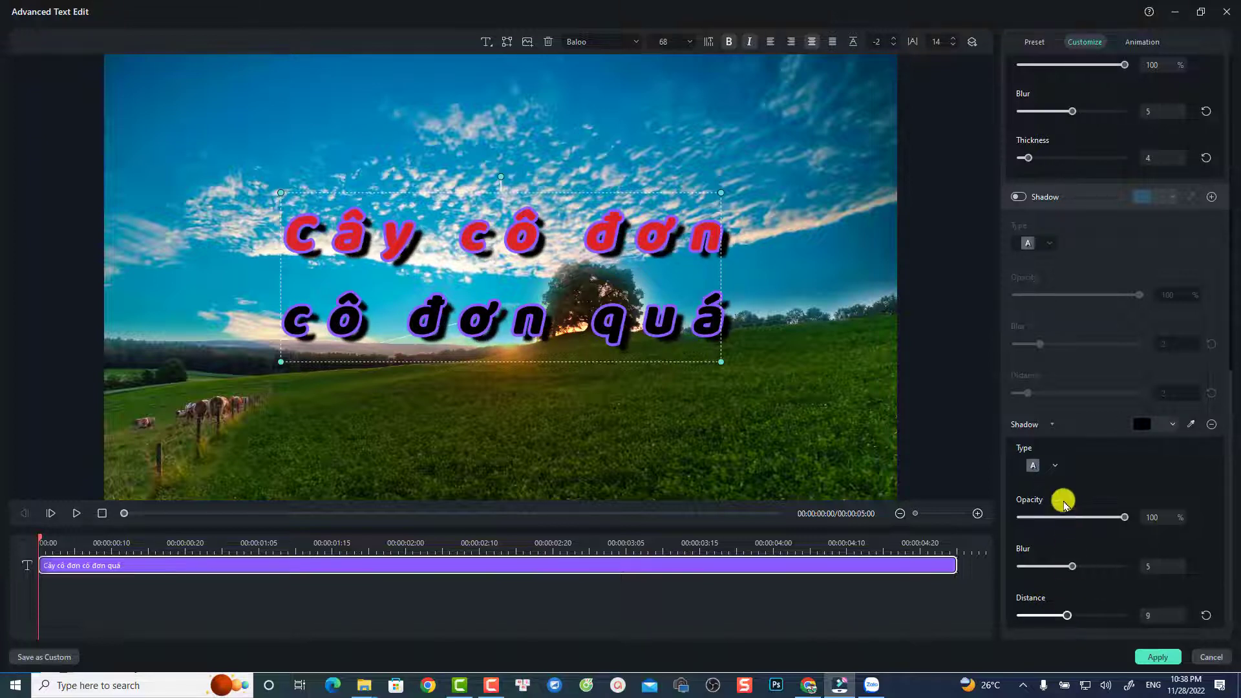
pyautogui.click(1056, 466)
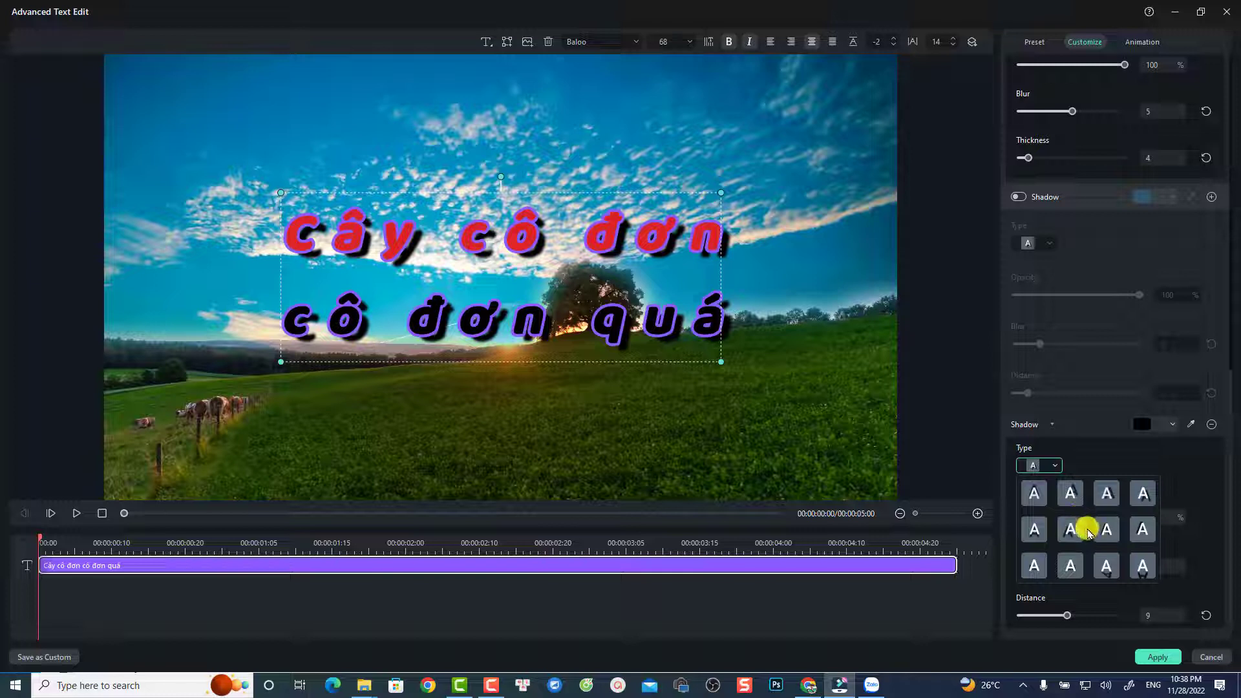
pyautogui.click(1141, 494)
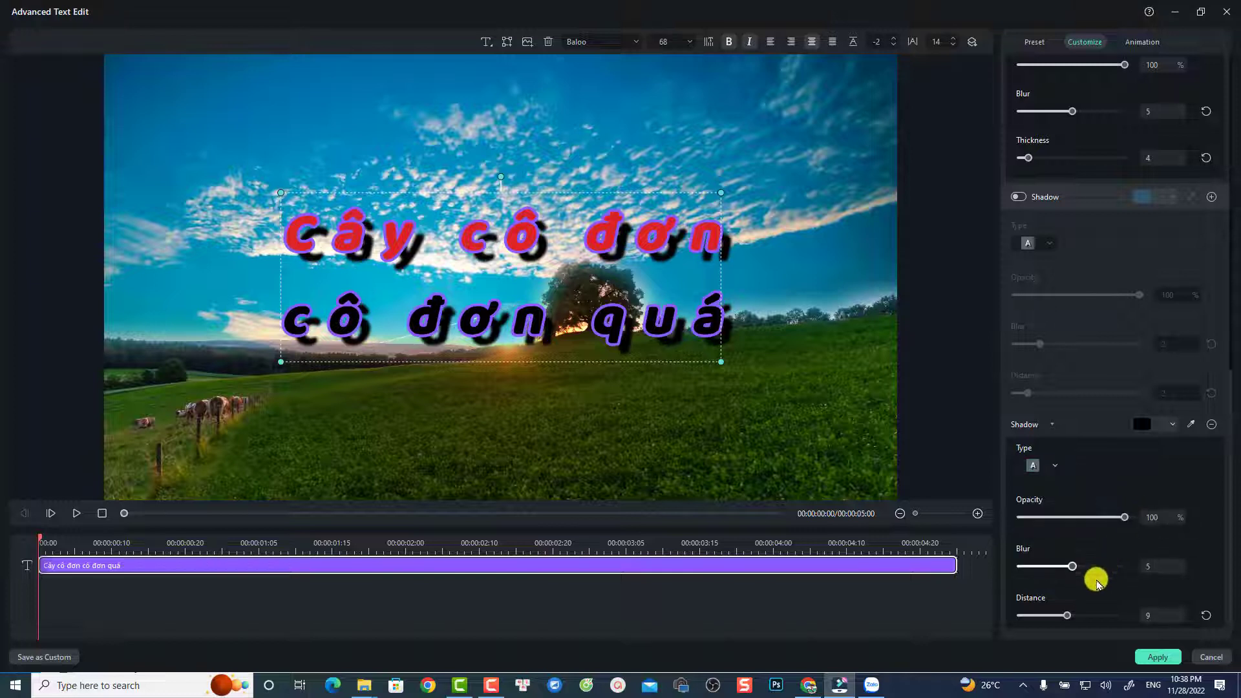
pyautogui.moveTo(1071, 569); pyautogui.dragTo(1047, 569)
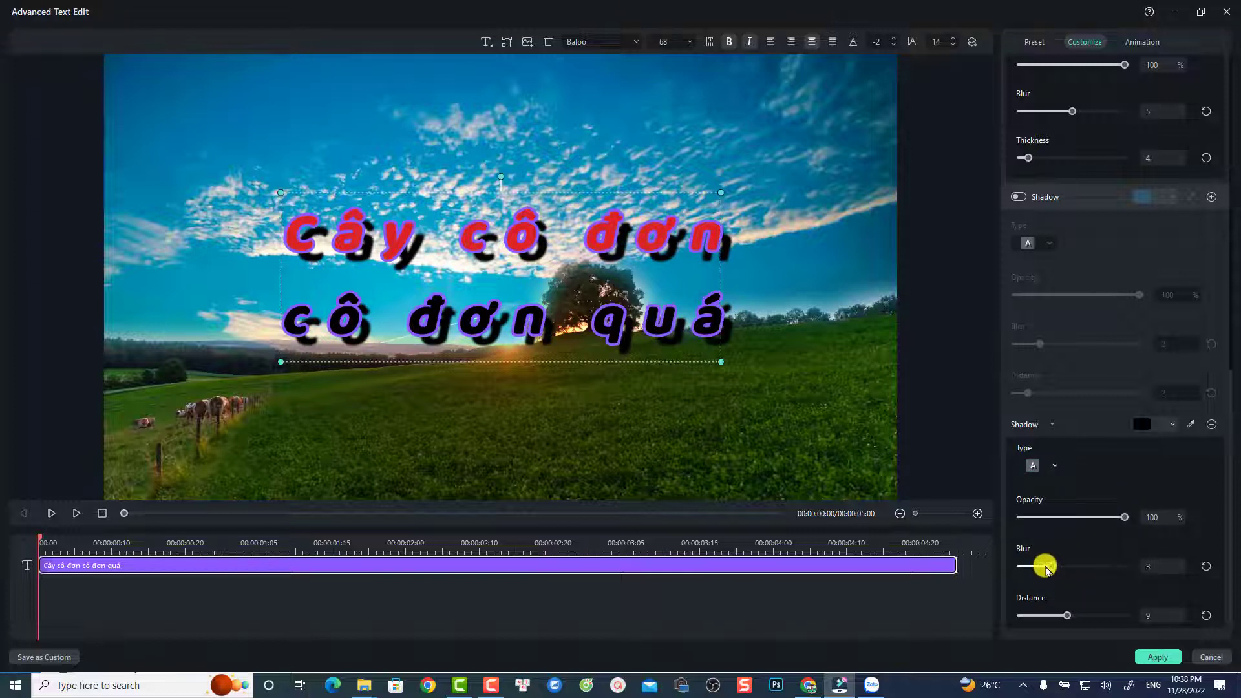
# Step: Set the title's black shadow to 78% opacity, blur 5 and distance 15
pyautogui.moveTo(1123, 523)
pyautogui.mouseDown()
pyautogui.moveTo(1066, 518)
pyautogui.moveTo(1105, 530)
pyautogui.mouseUp()
pyautogui.moveTo(1066, 613); pyautogui.dragTo(1096, 614)
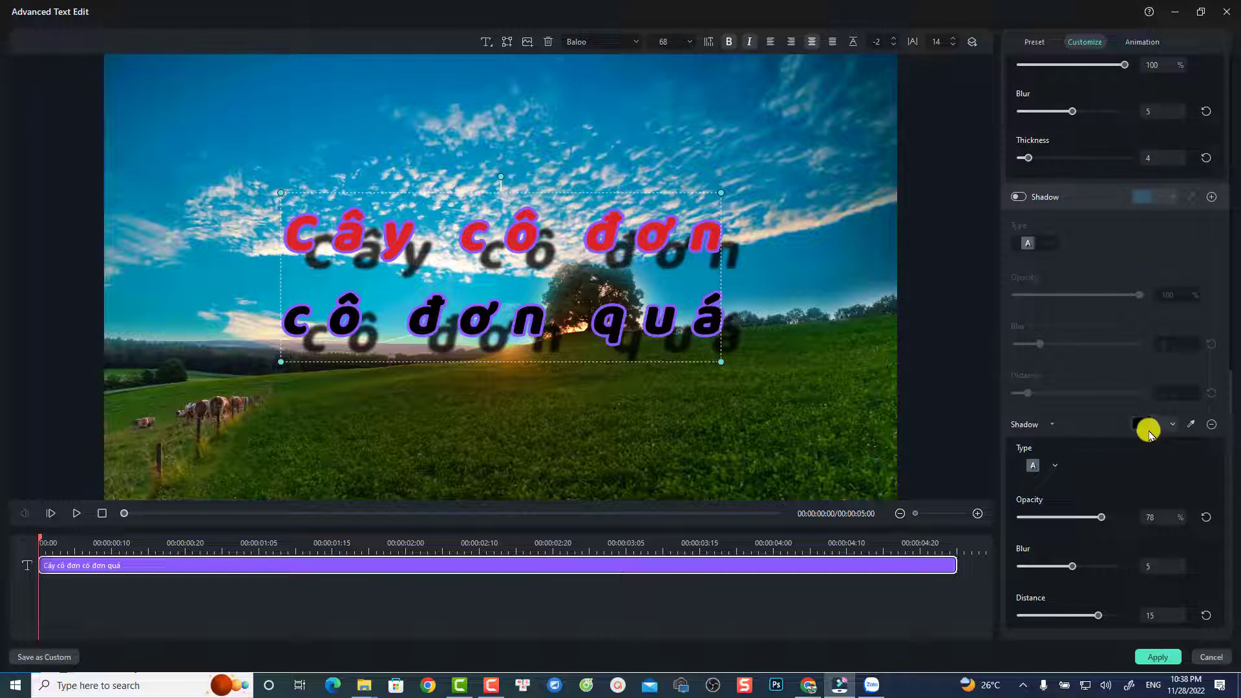
# Step: Browse the title animations, play the title, and apply the second animation in the third row
pyautogui.click(1144, 42)
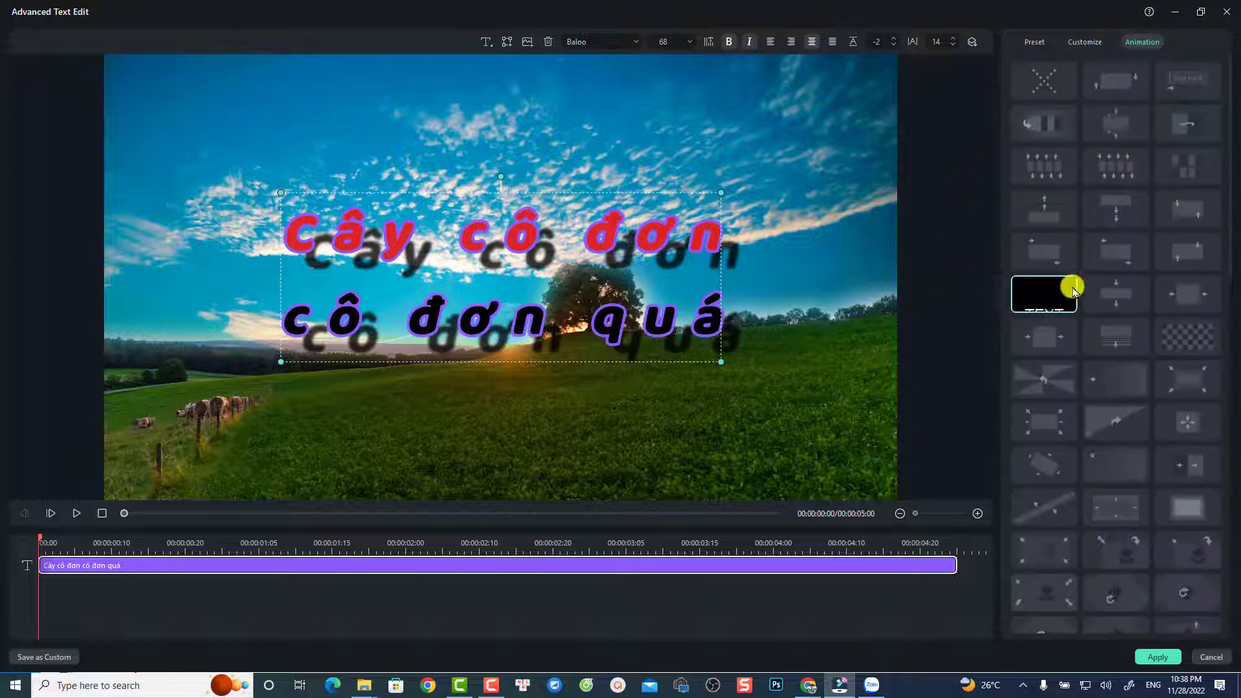
pyautogui.scroll(-5, 1095, 194)
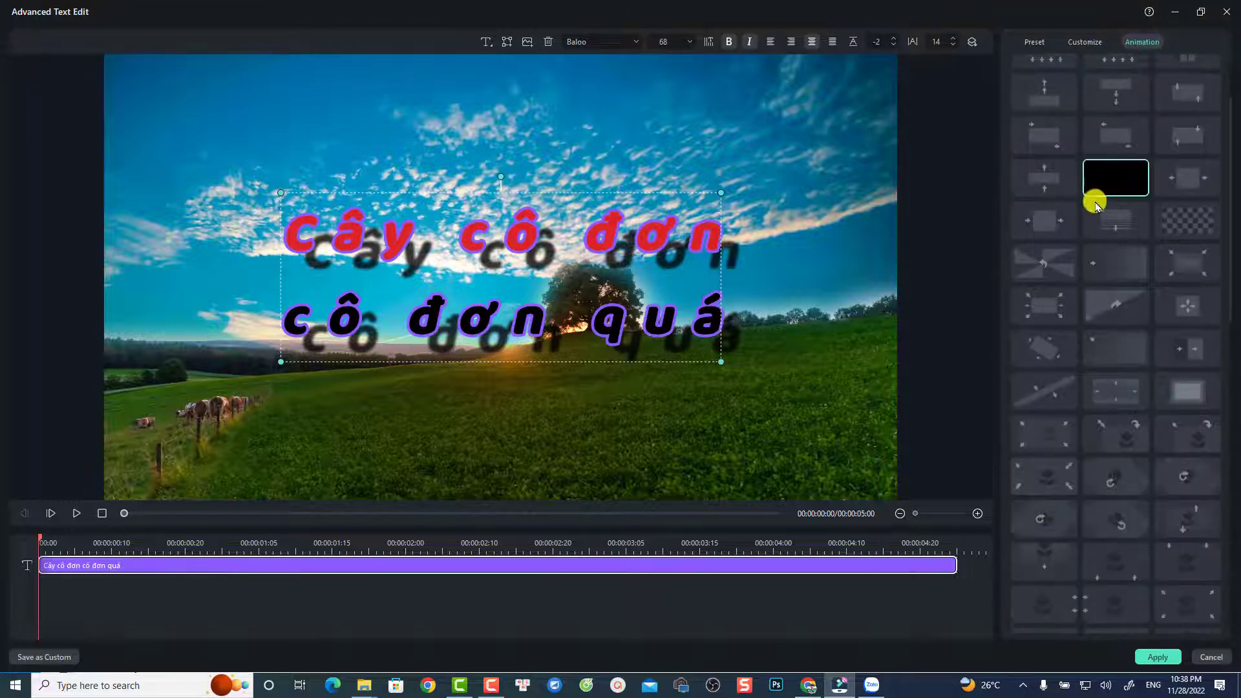
pyautogui.scroll(-3, 1094, 228)
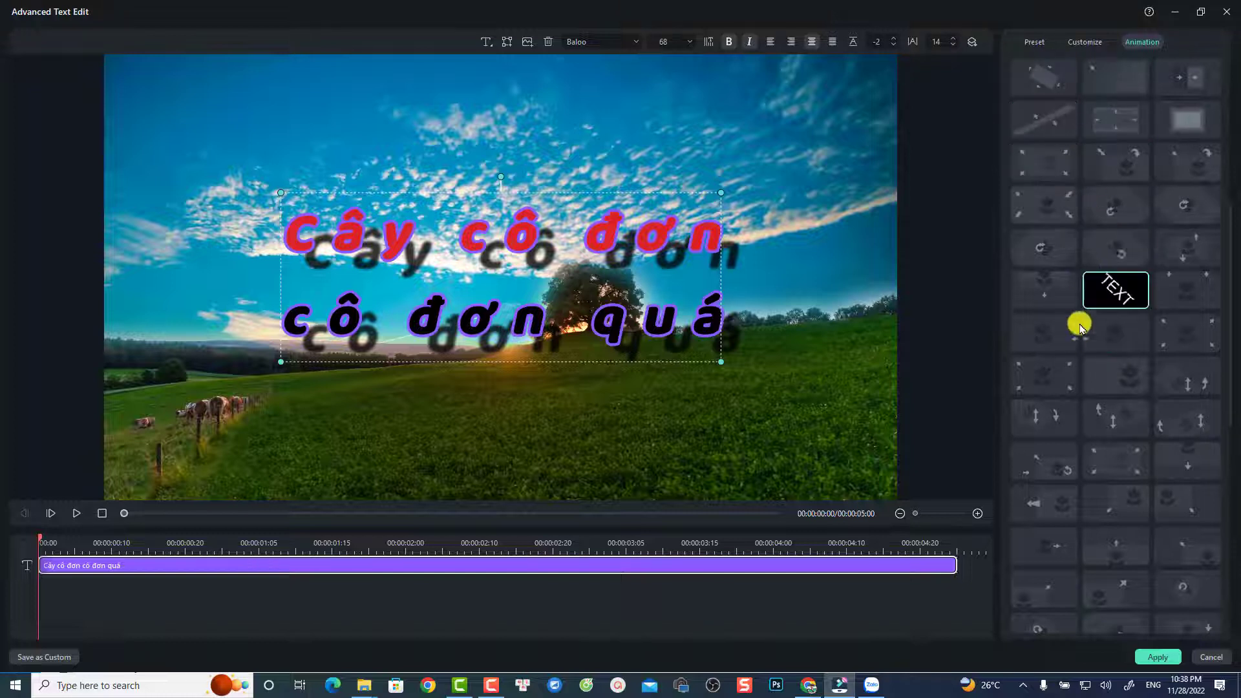
pyautogui.scroll(1, 1119, 373)
pyautogui.scroll(8, 1121, 374)
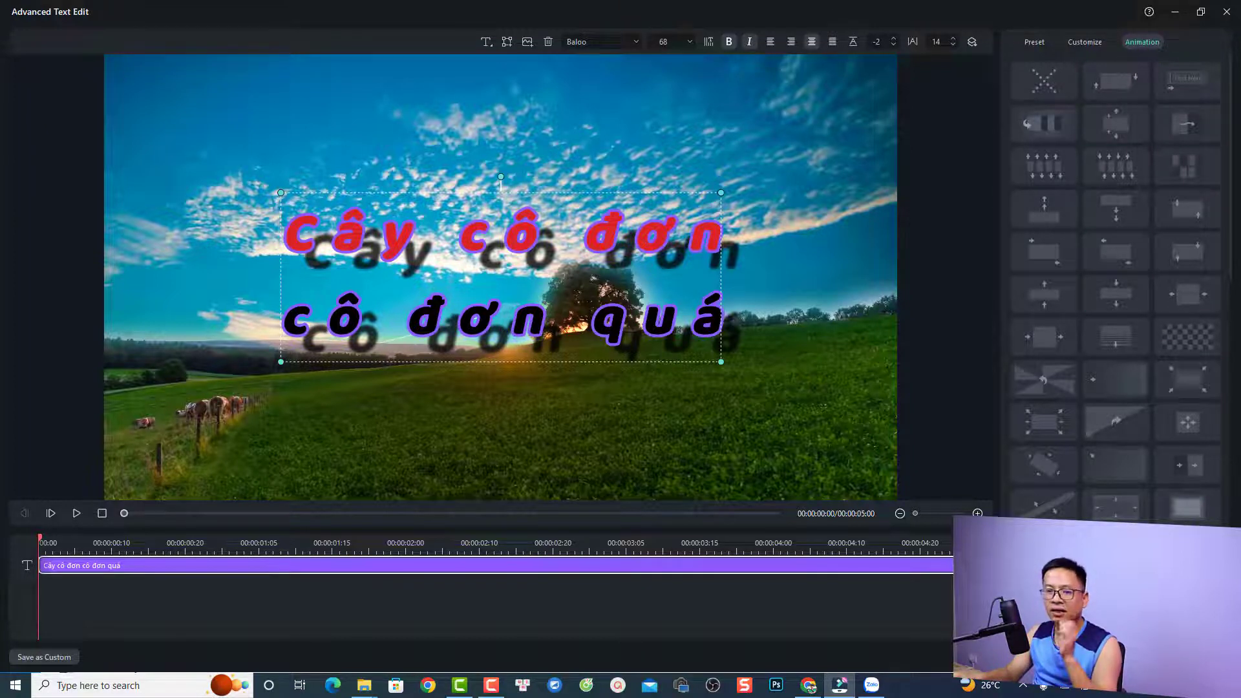
pyautogui.click(52, 513)
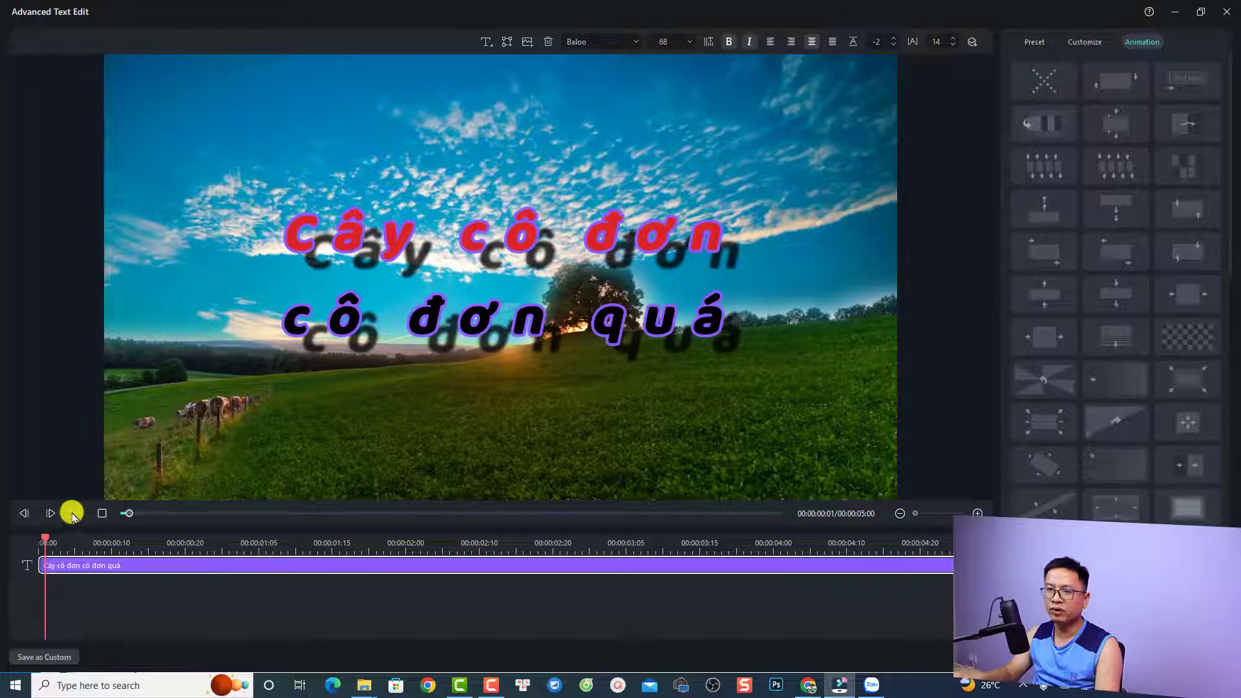
pyautogui.click(75, 513)
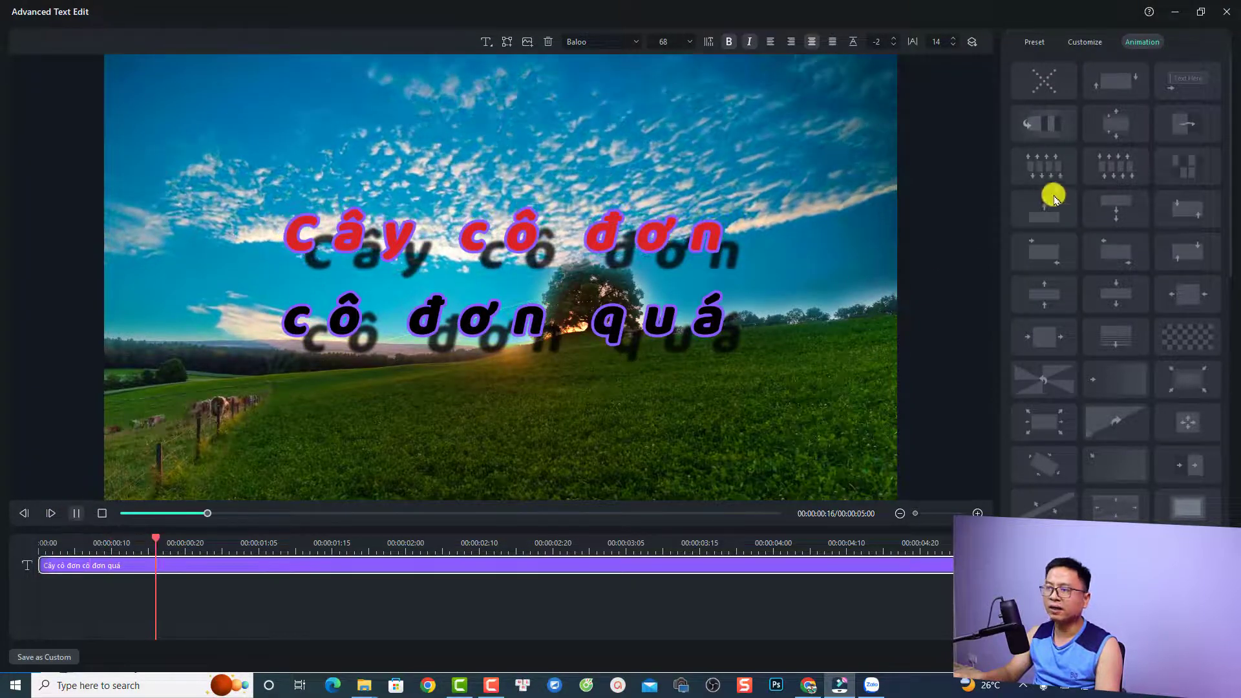
pyautogui.click(1111, 165)
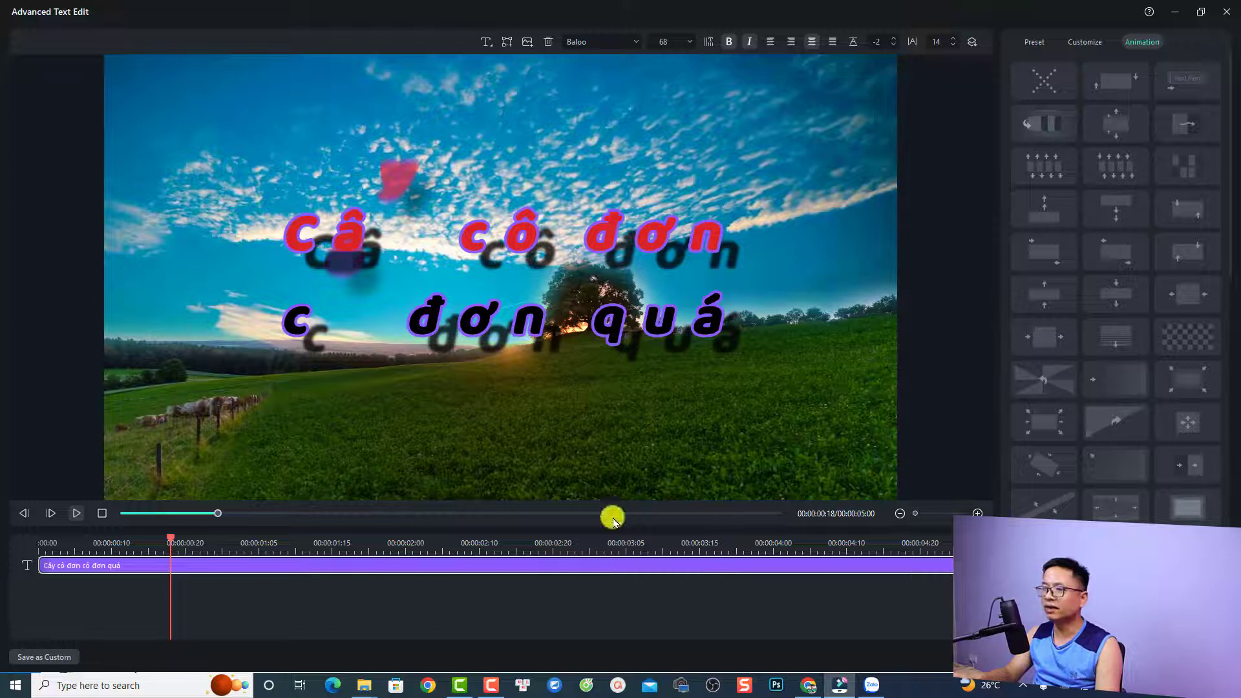
pyautogui.doubleClick(1103, 178)
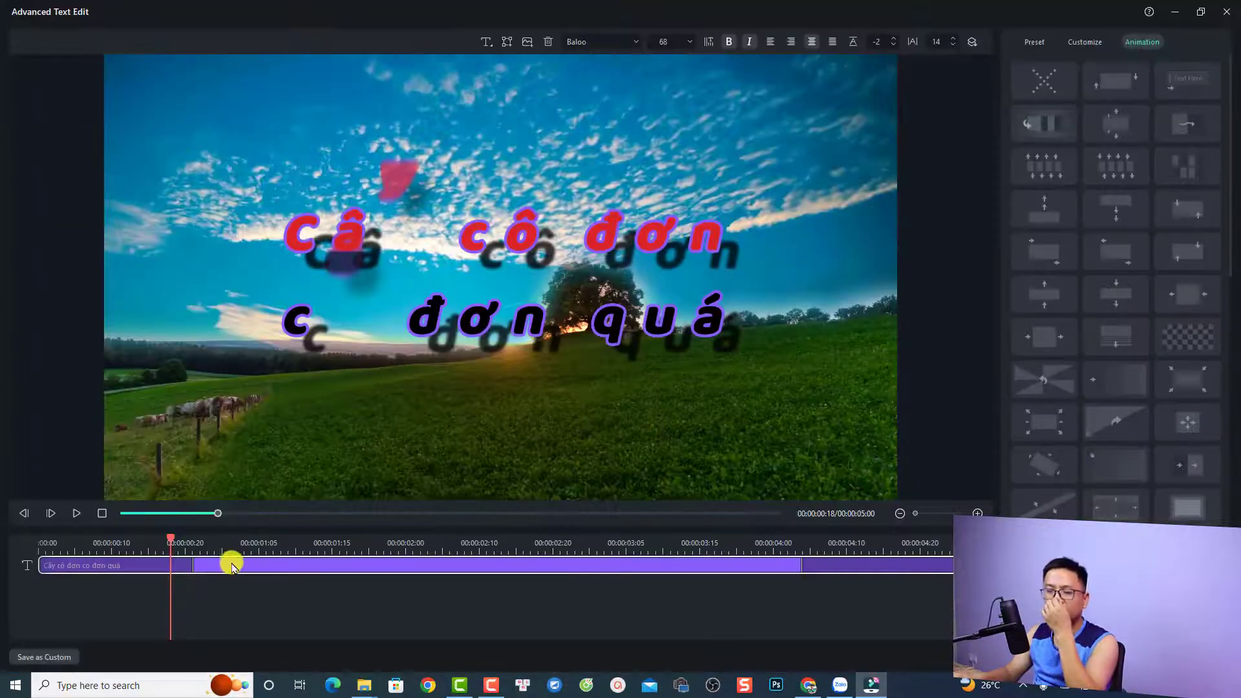
# Step: Shorten the title's entrance and exit animations to about half a second each and apply the advanced text edits
pyautogui.click(167, 565)
pyautogui.moveTo(167, 564); pyautogui.dragTo(133, 565)
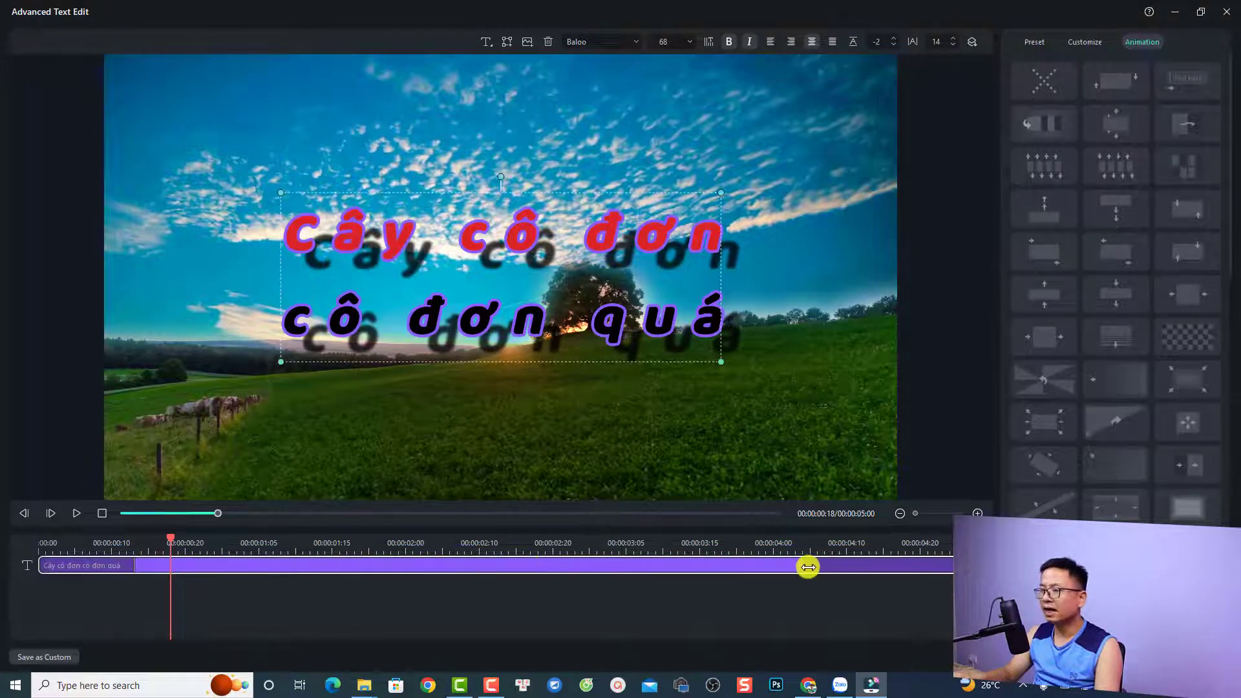
pyautogui.moveTo(806, 565); pyautogui.dragTo(874, 565)
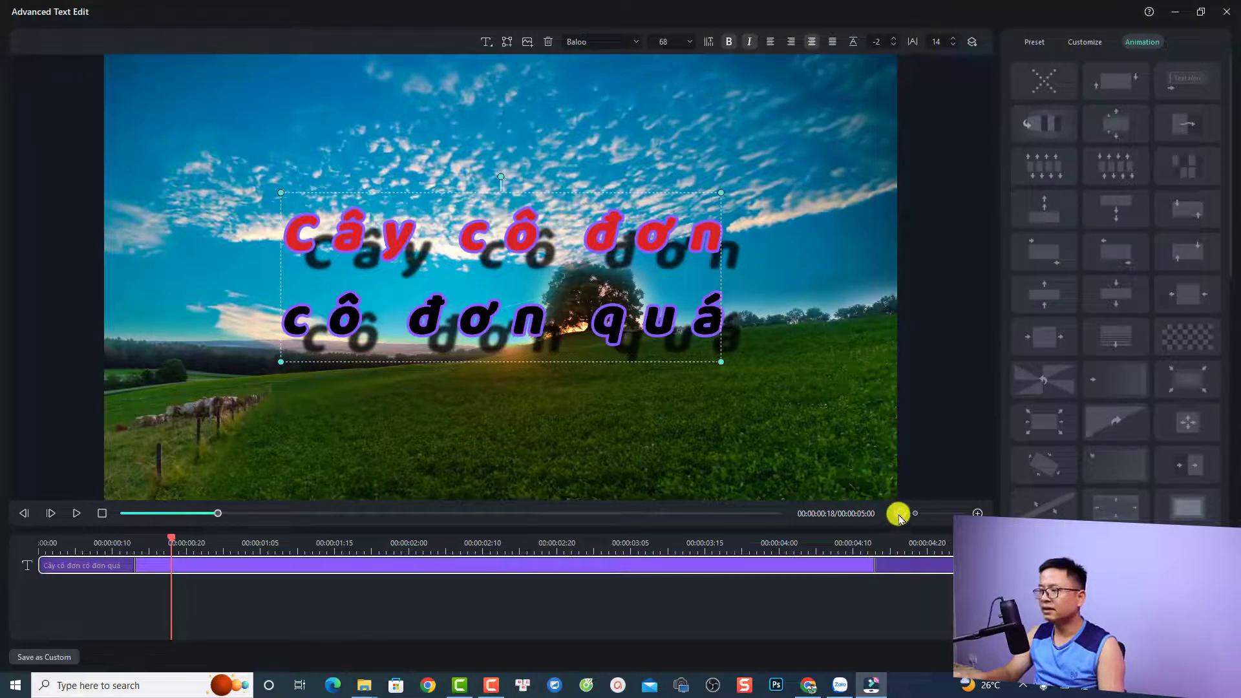
pyautogui.click(978, 513)
pyautogui.click(977, 513)
pyautogui.click(977, 513)
pyautogui.click(977, 514)
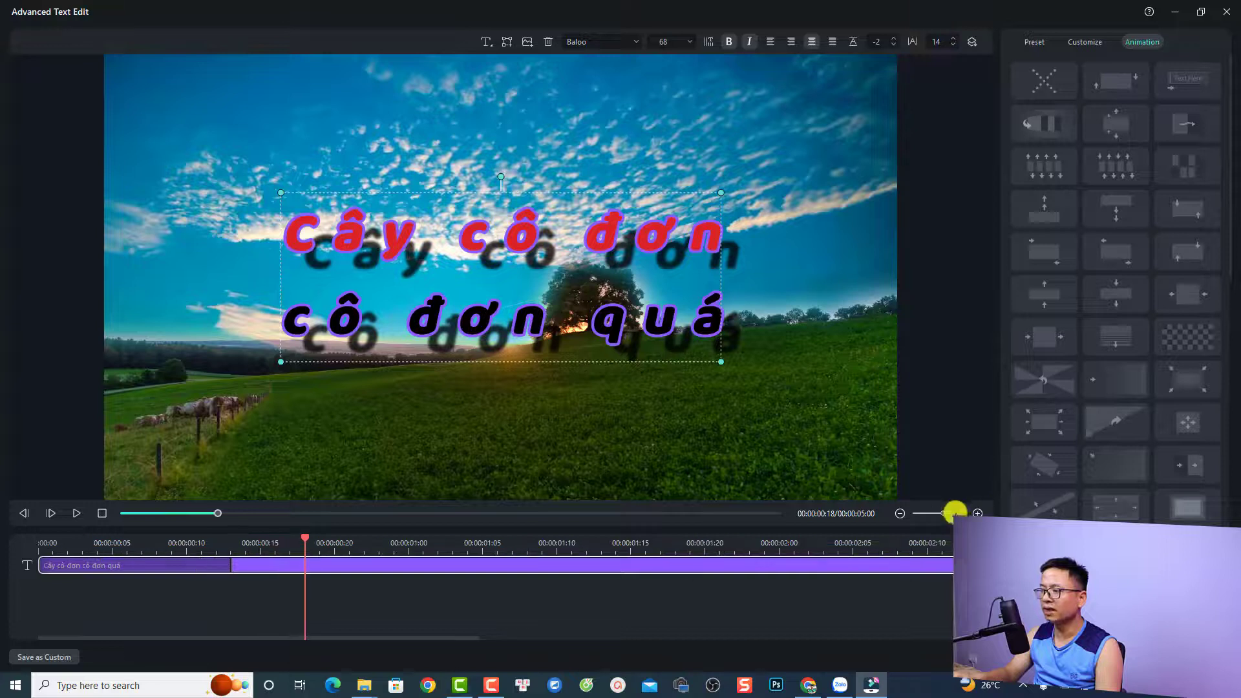
pyautogui.click(897, 514)
pyautogui.click(897, 515)
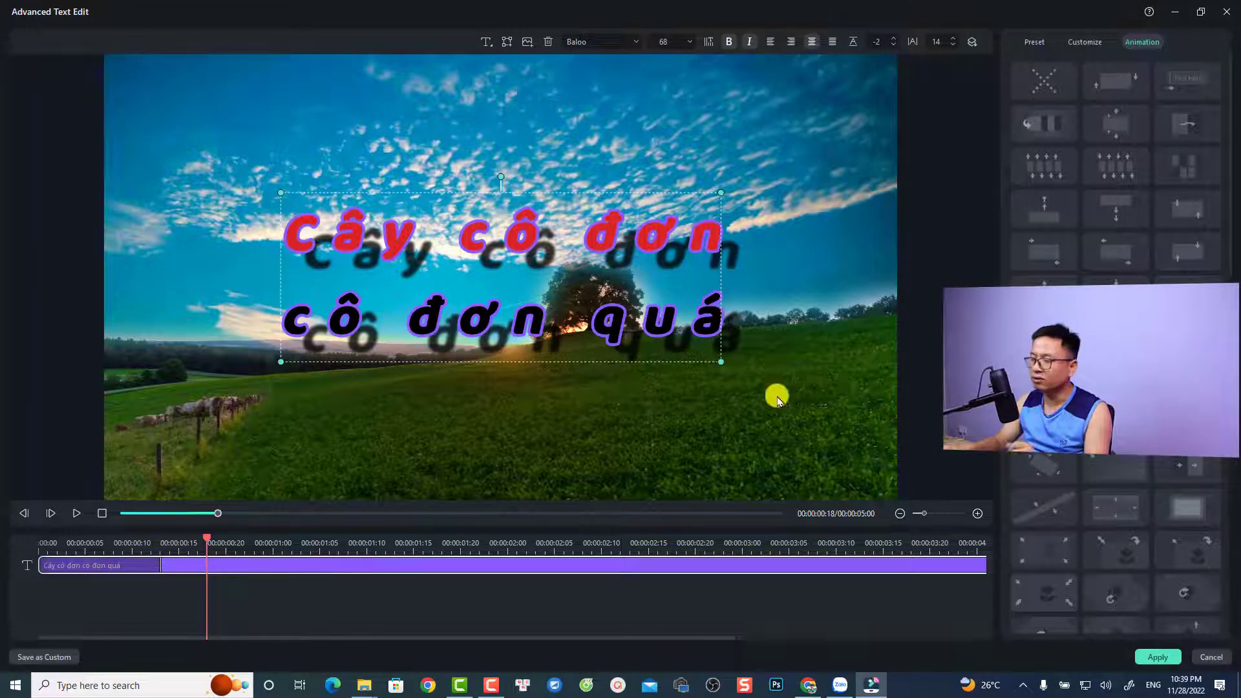
pyautogui.click(1157, 657)
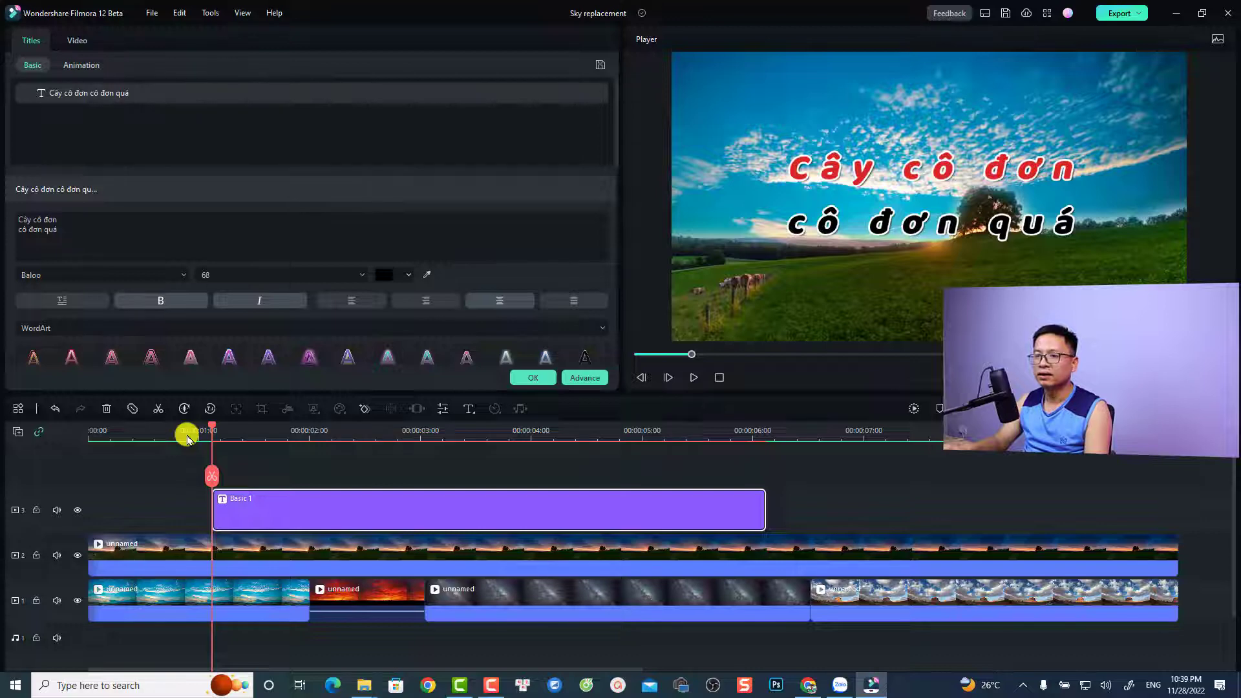
# Step: Play the timeline from just before the title clip's start to preview the animated title
pyautogui.click(187, 437)
pyautogui.press('space')
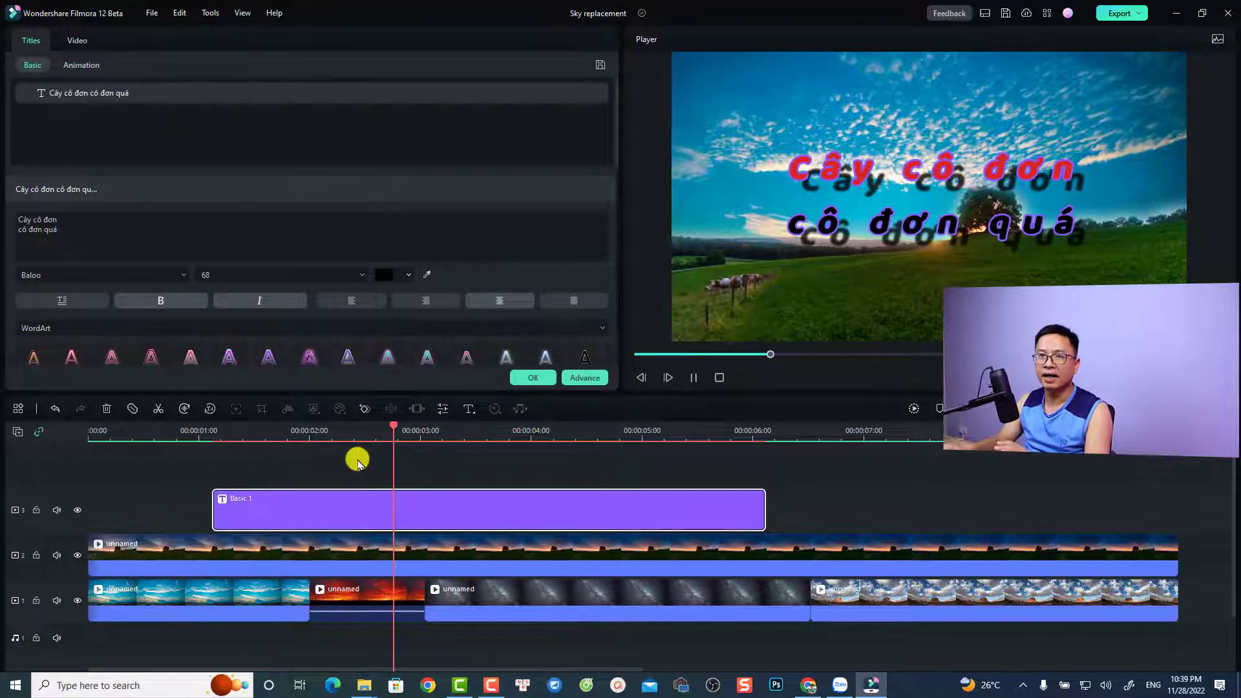
pyautogui.press('space')
# Step: Reopen the advanced text editor, save the title as a custom preset named "chữ đẹp của tôi", and apply
pyautogui.click(584, 379)
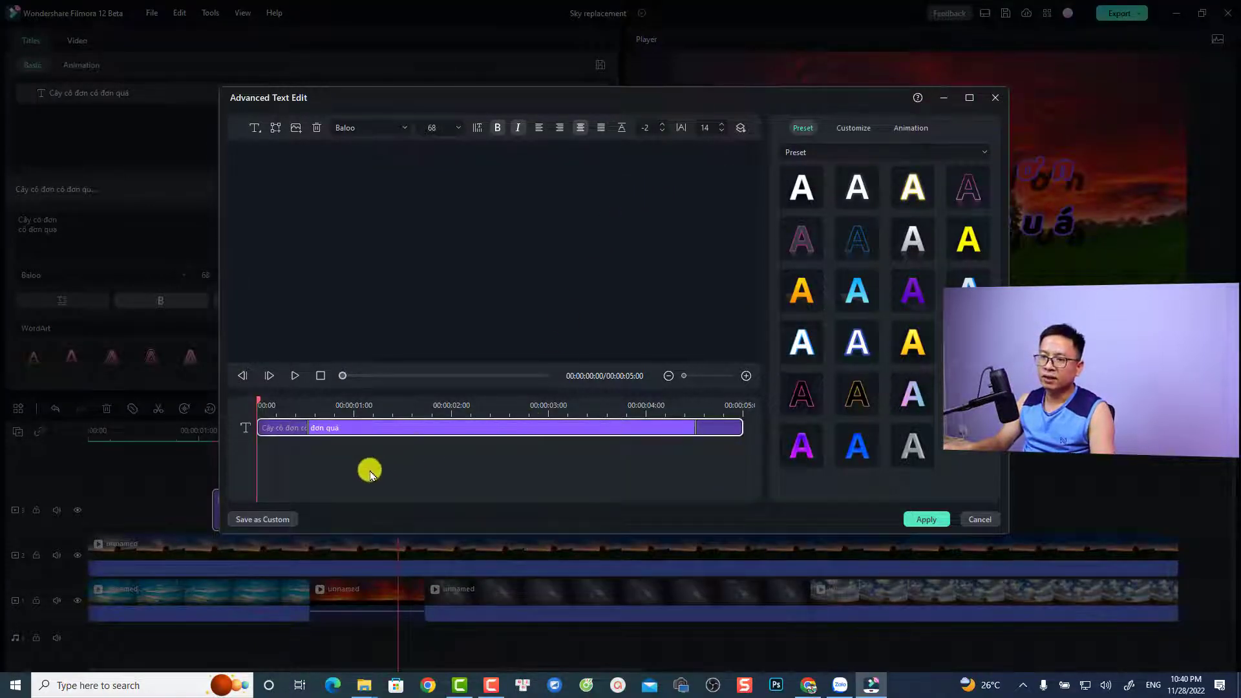
pyautogui.click(262, 521)
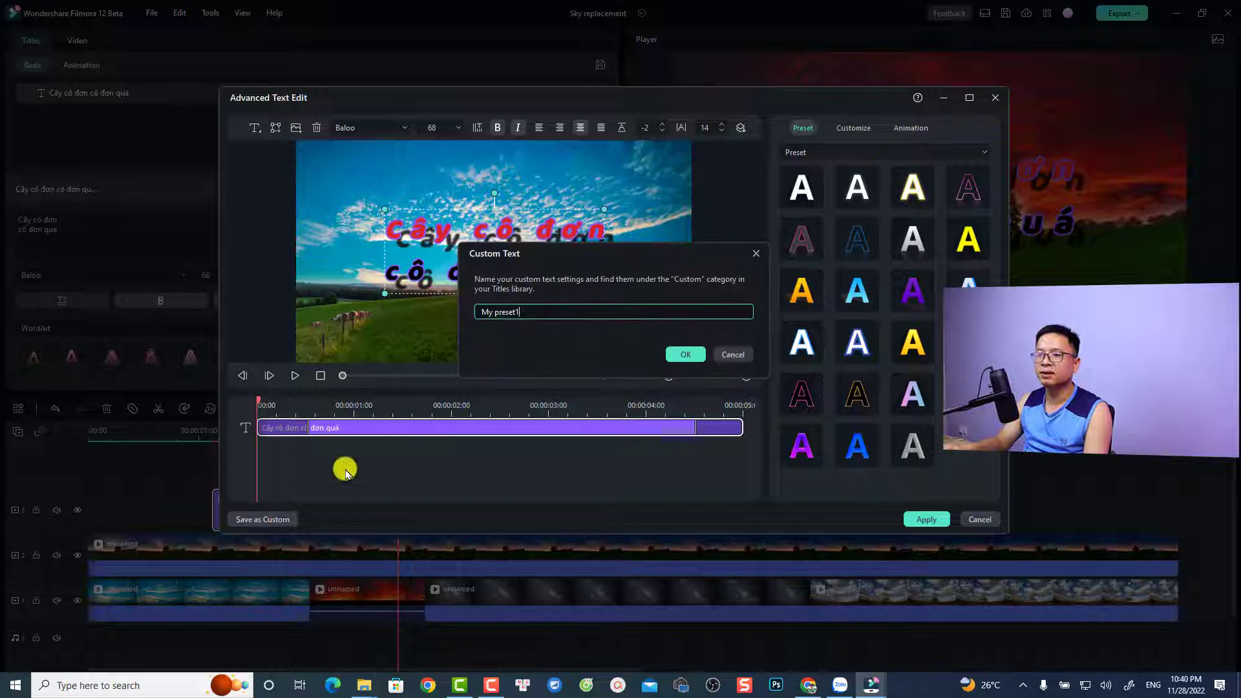
pyautogui.moveTo(545, 315); pyautogui.dragTo(462, 308)
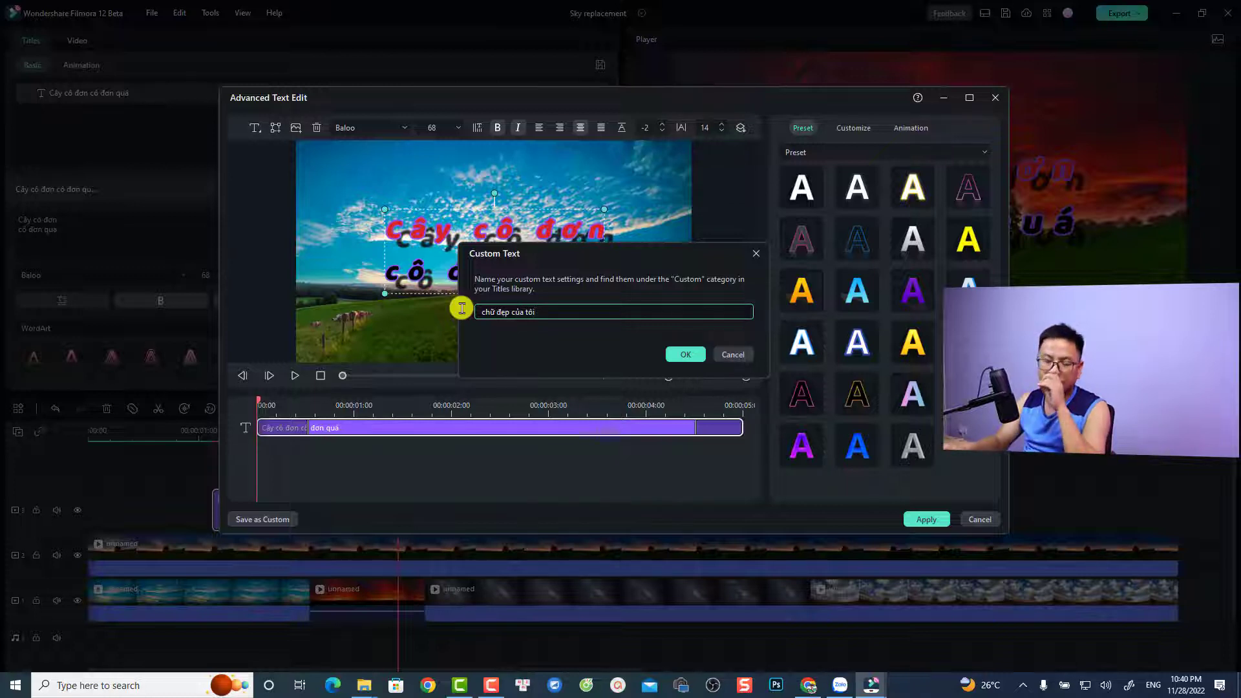
pyautogui.click(683, 351)
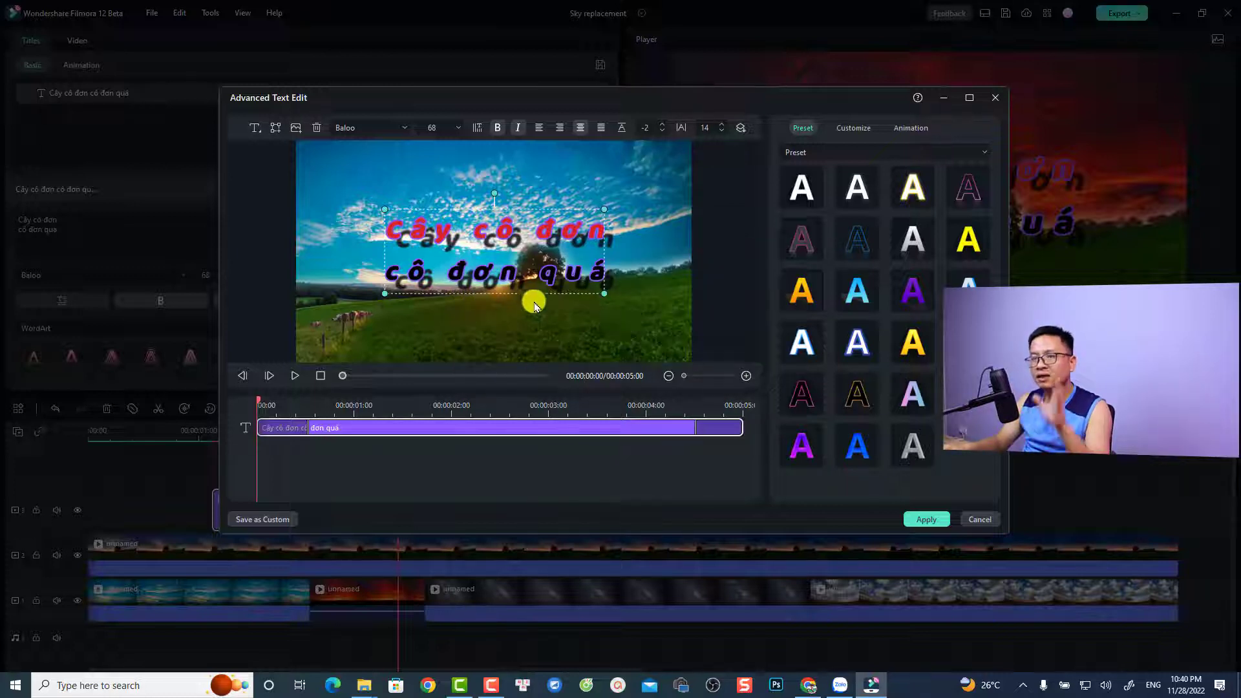
pyautogui.click(933, 517)
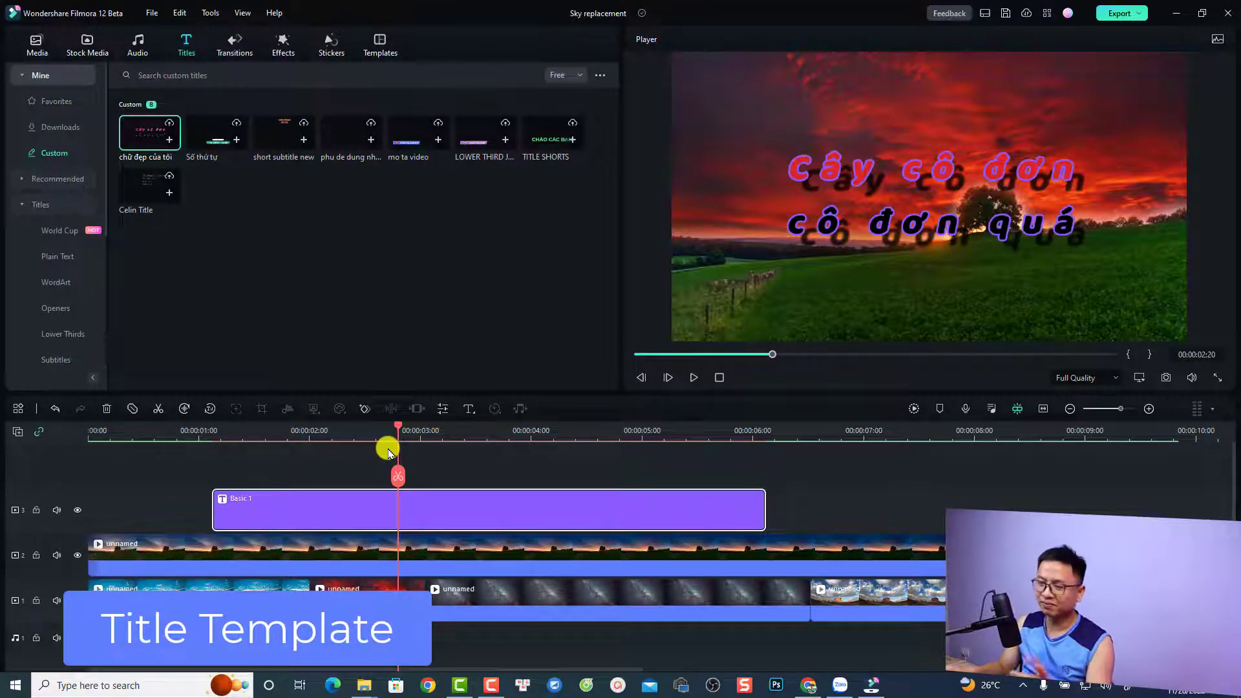
# Step: Move the playhead to 00:00:06:19, past the end of the title clip
pyautogui.click(836, 435)
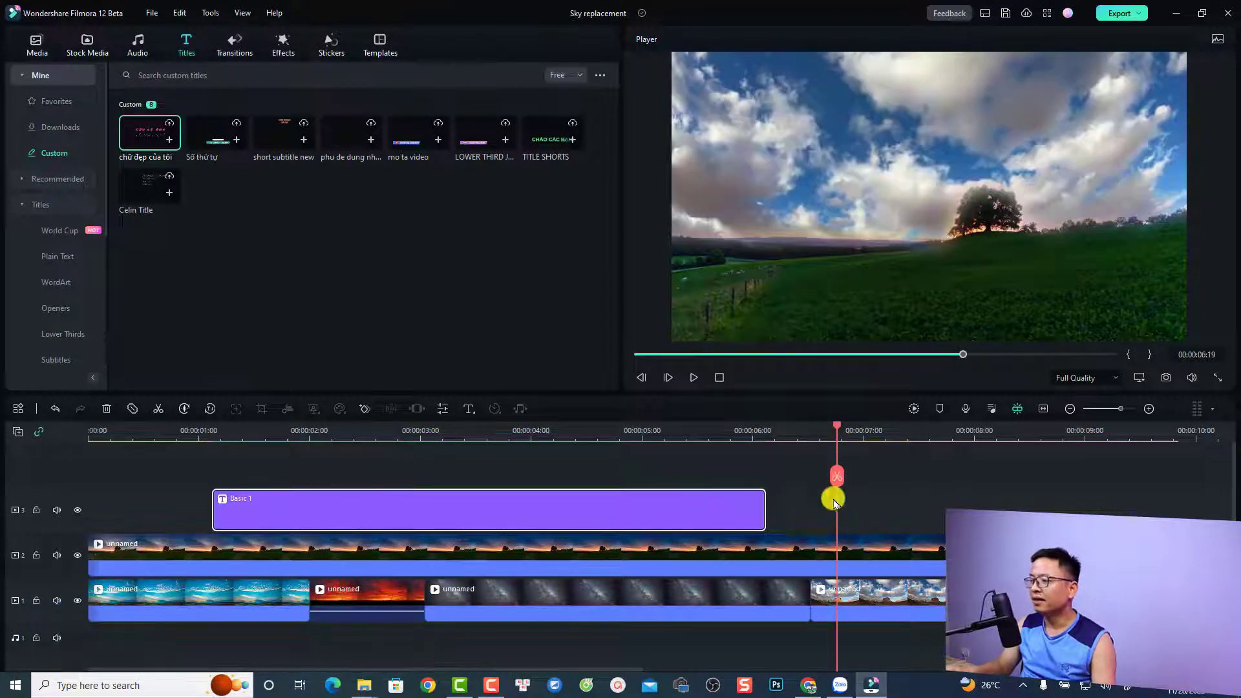
pyautogui.scroll(-1, 716, 549)
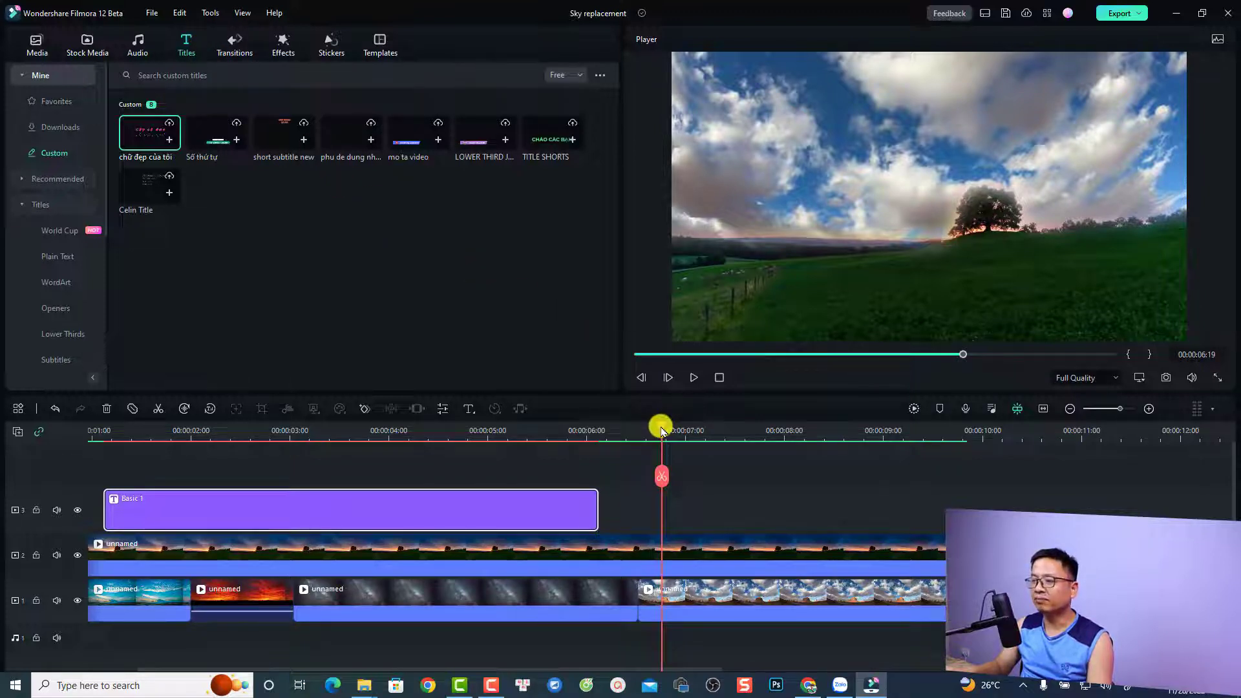
pyautogui.moveTo(661, 431); pyautogui.dragTo(654, 432)
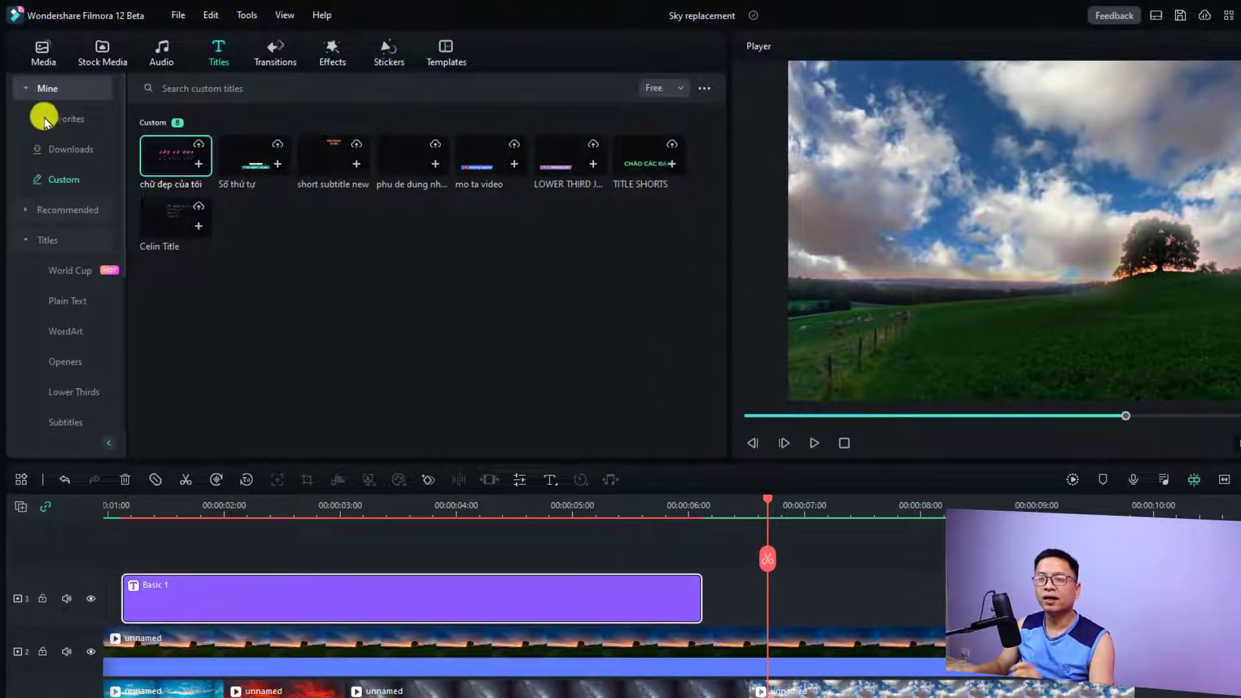
# Step: Examine the Favorites and Custom titles under Mine and the Trending titles under Recommended
pyautogui.click(26, 92)
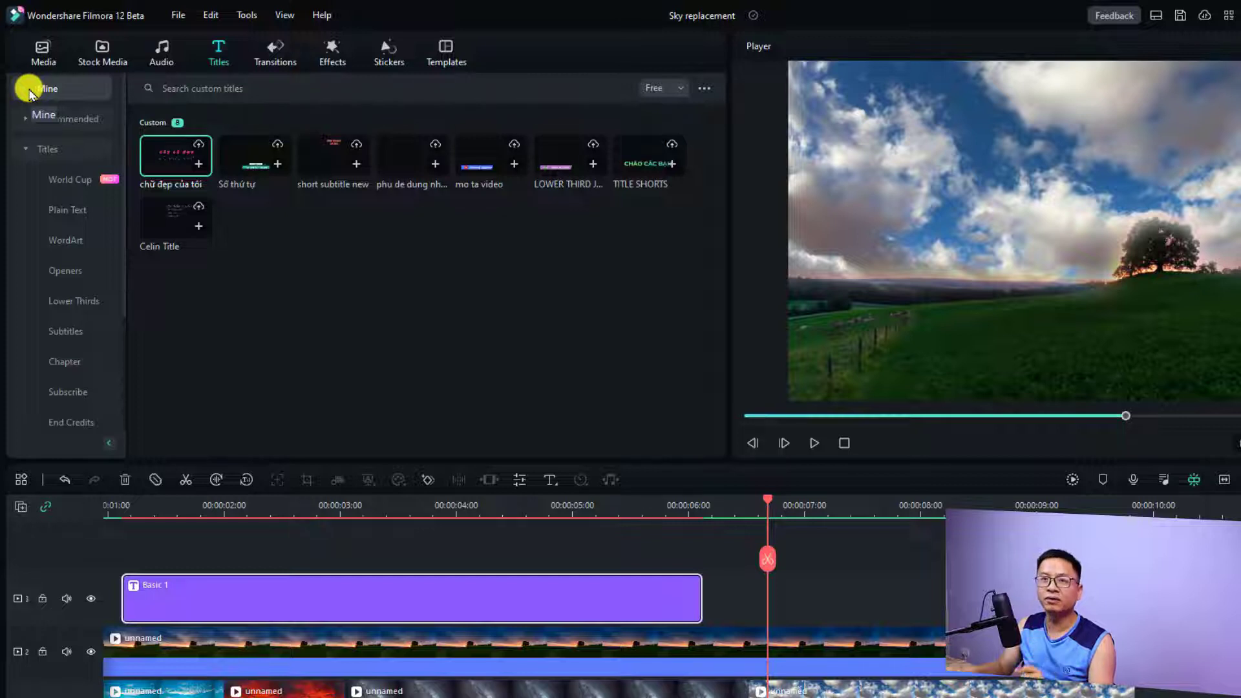
pyautogui.click(26, 89)
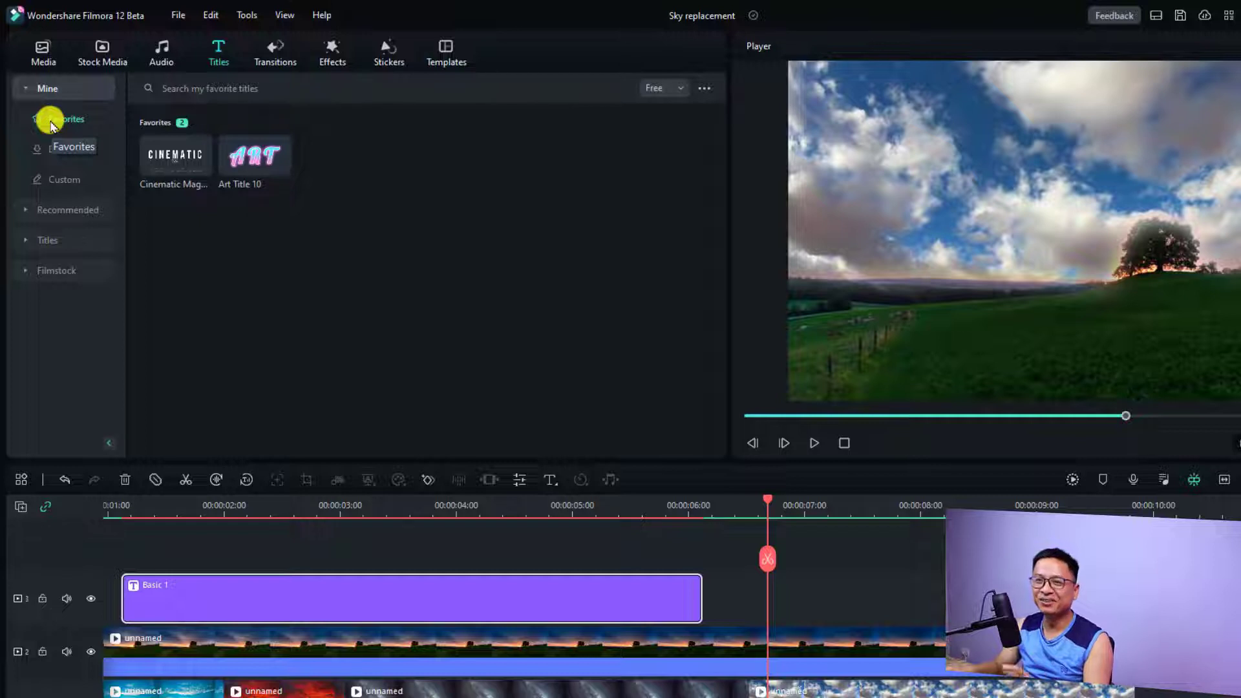
pyautogui.click(63, 183)
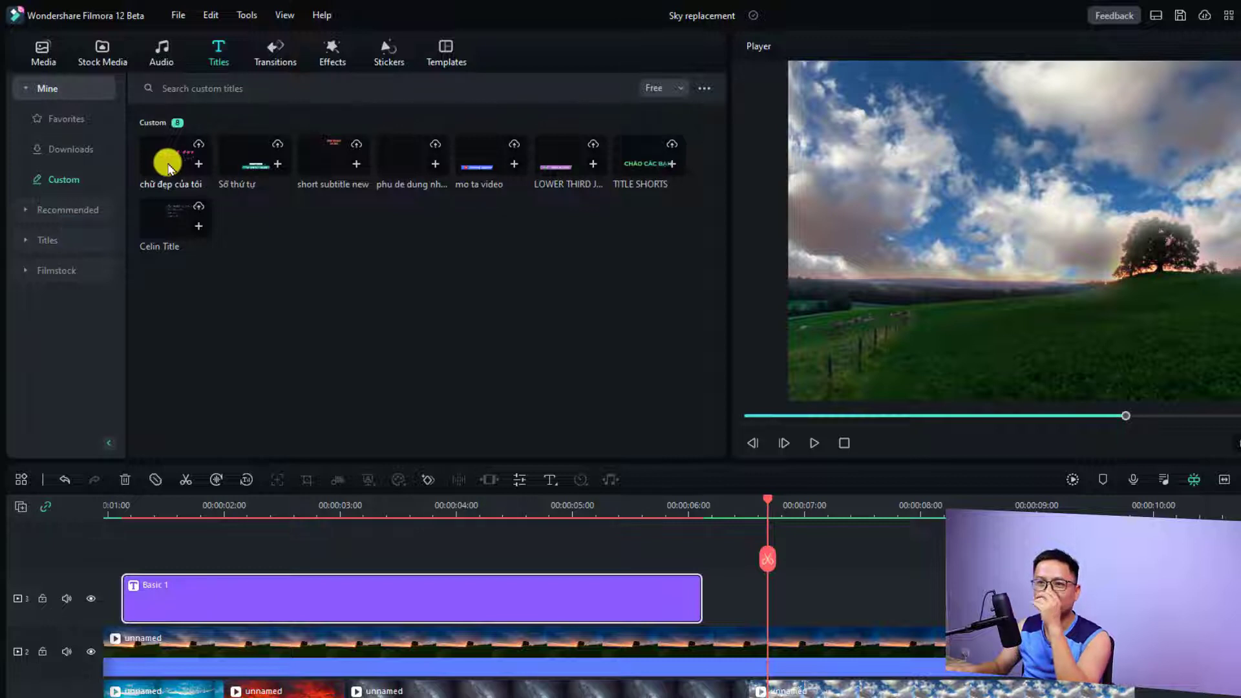
pyautogui.click(23, 89)
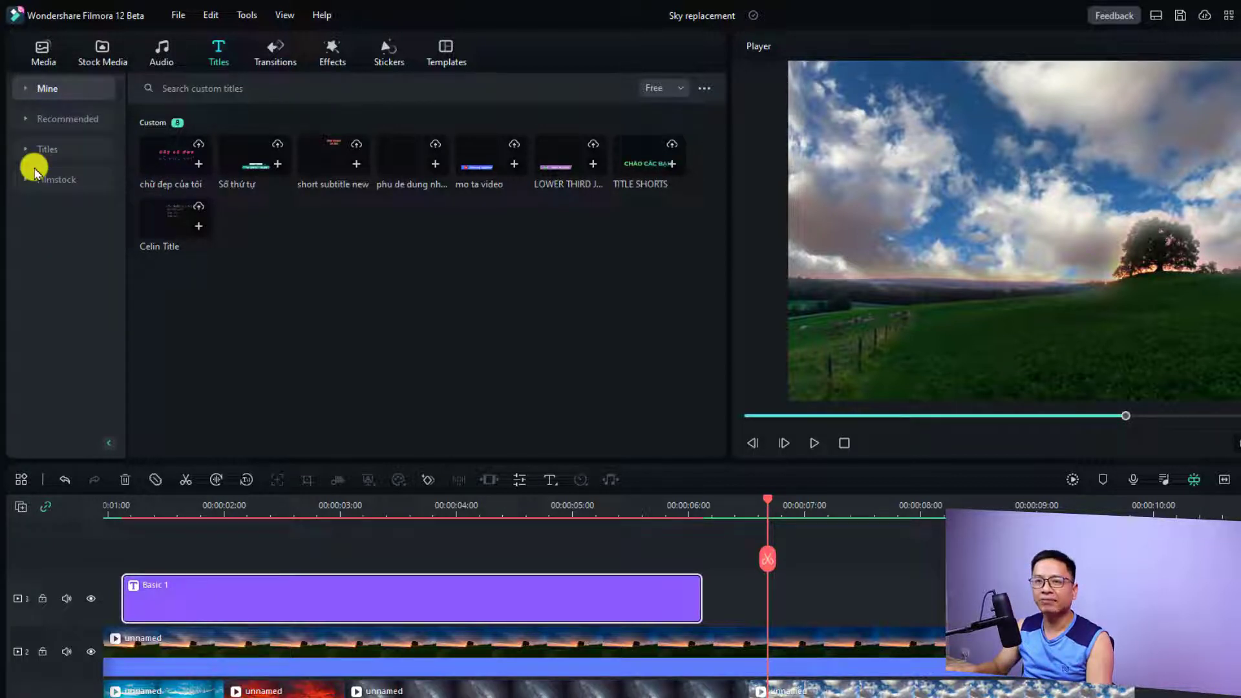
pyautogui.click(22, 123)
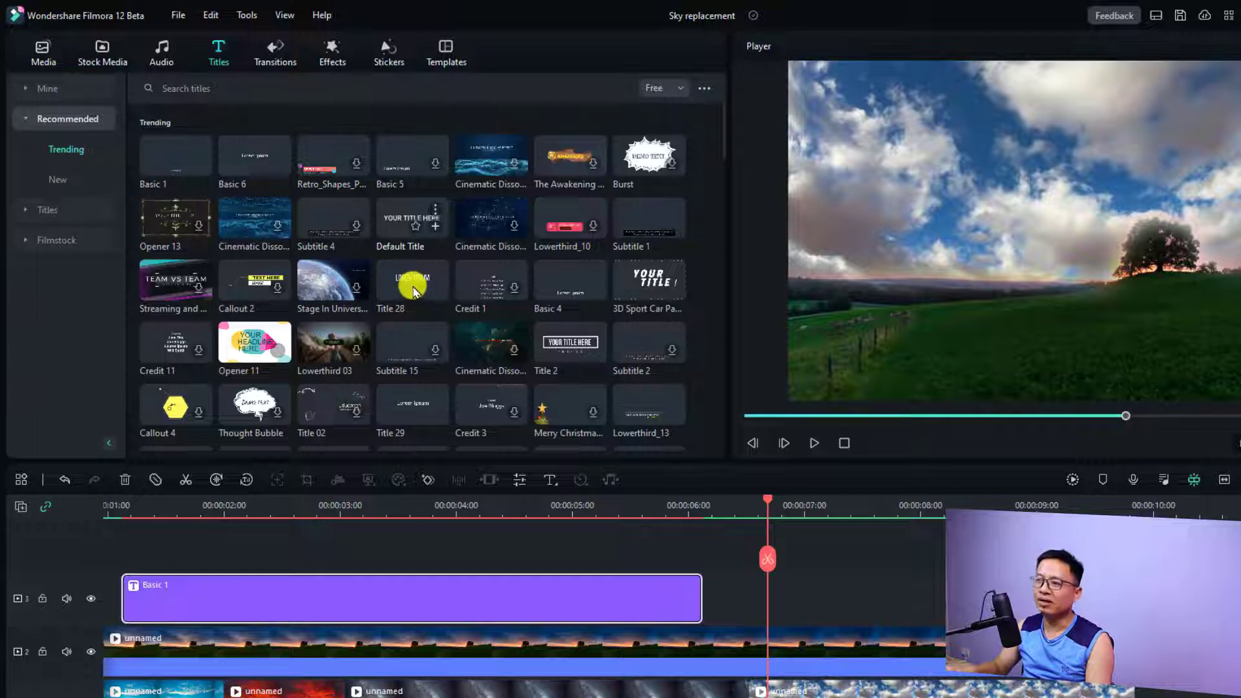
pyautogui.scroll(-1, 414, 291)
pyautogui.scroll(-2, 409, 286)
pyautogui.scroll(3, 406, 287)
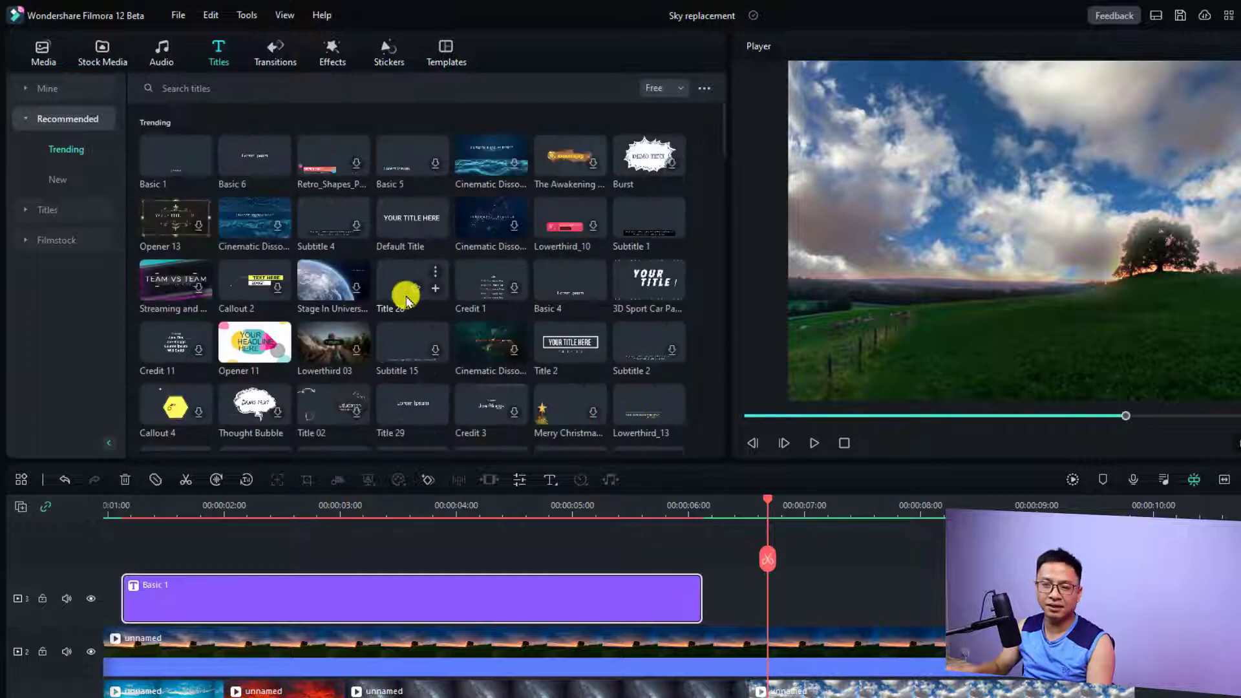
# Step: Look through the World Cup, Plain Text, WordArt, Openers and Lower Thirds title categories
pyautogui.click(26, 208)
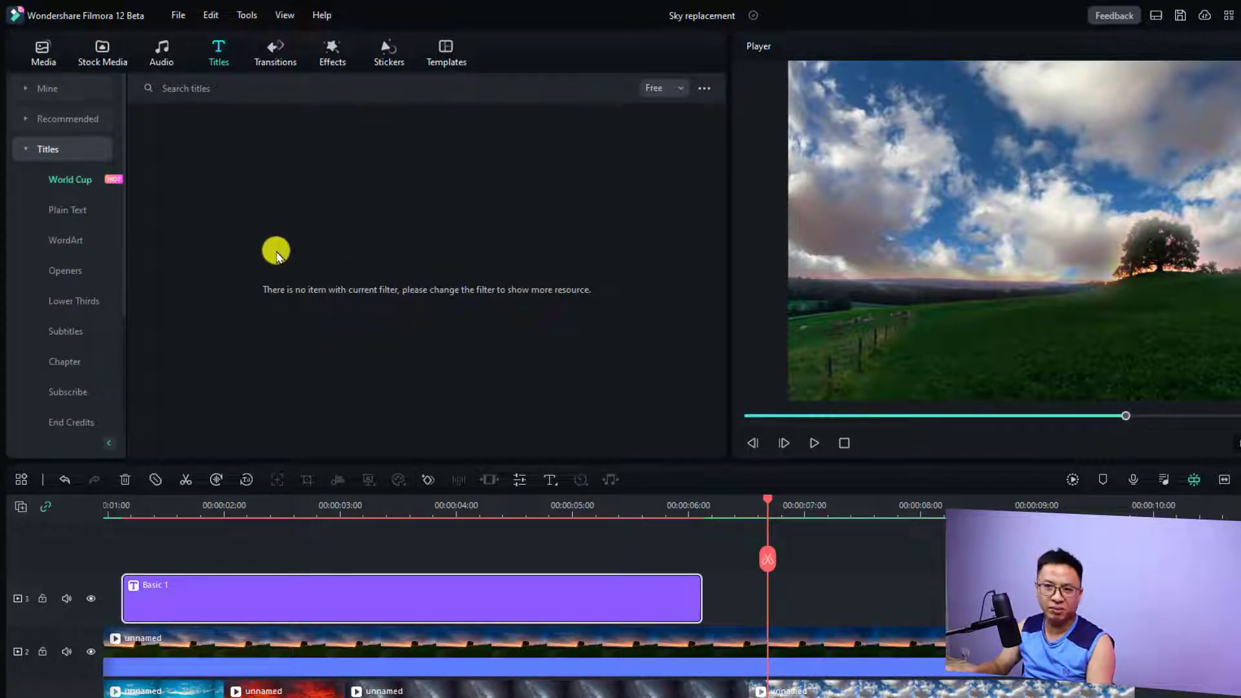
pyautogui.click(53, 207)
pyautogui.moveTo(343, 294)
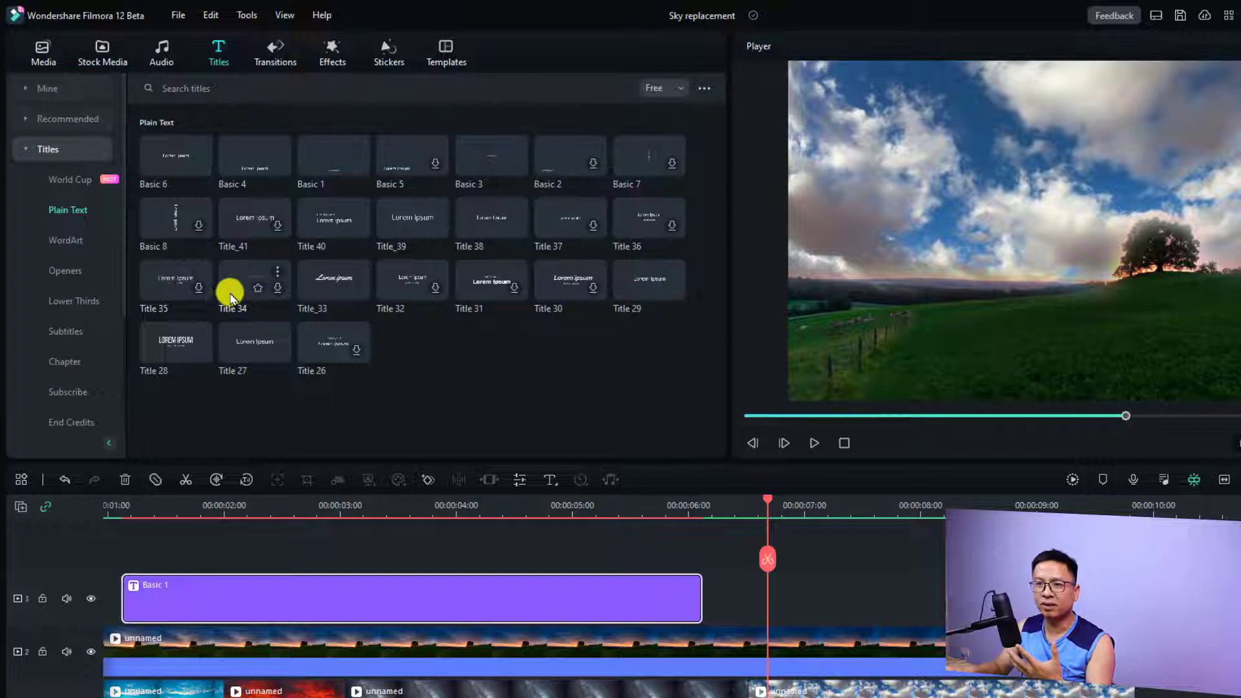
pyautogui.click(64, 241)
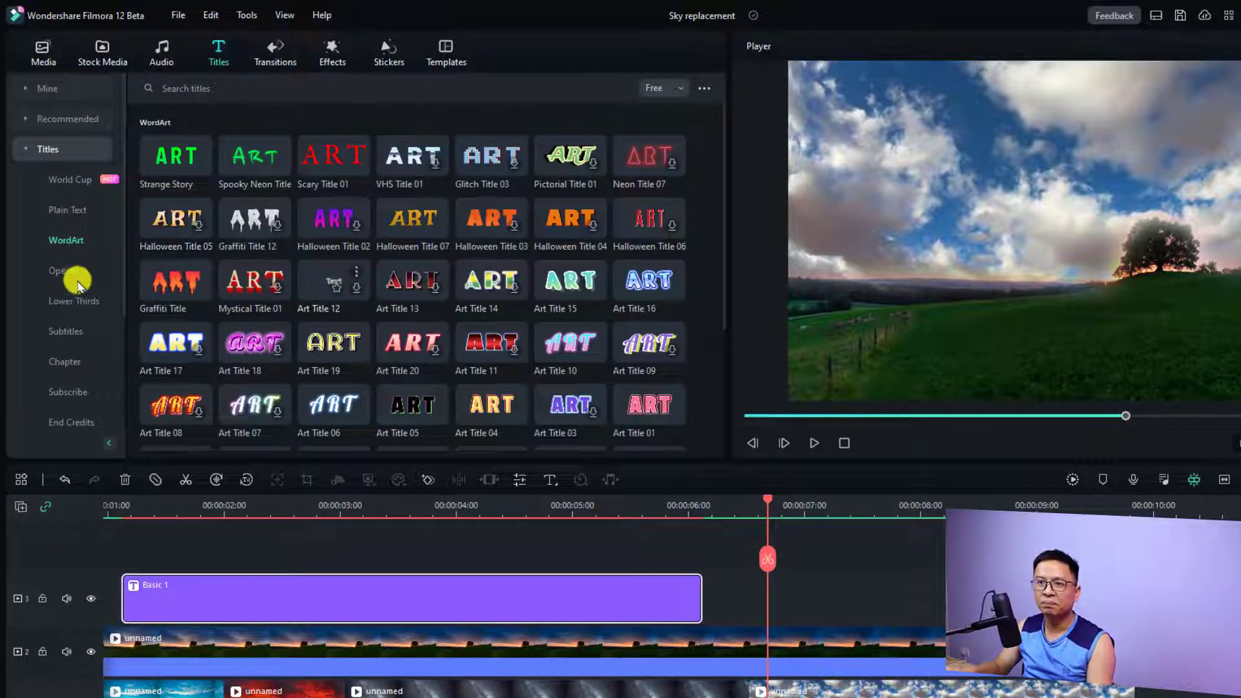
pyautogui.scroll(-2, 145, 339)
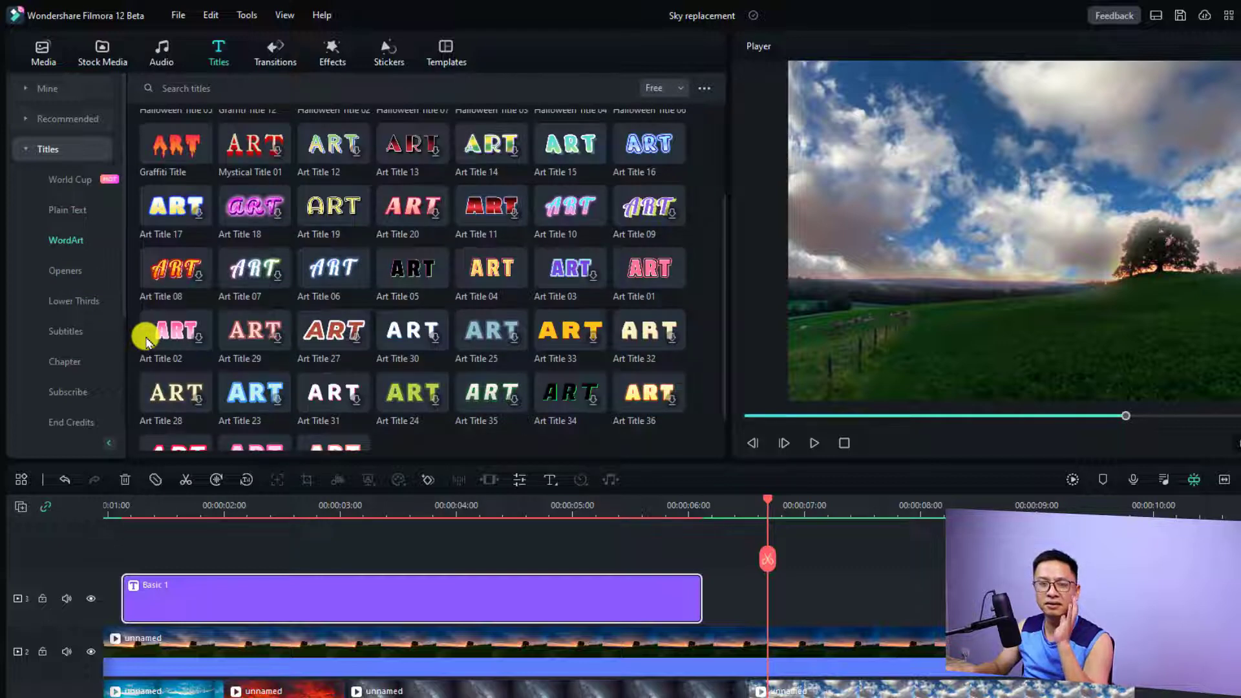
pyautogui.scroll(-10, 144, 340)
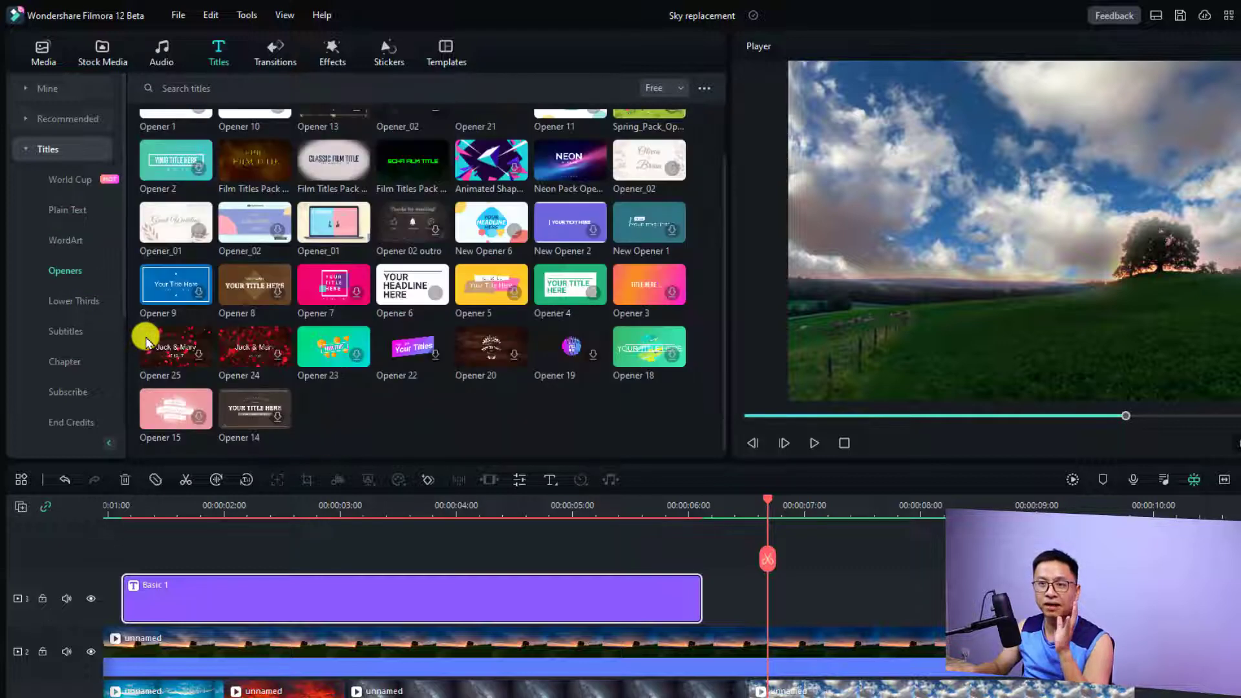
pyautogui.click(84, 301)
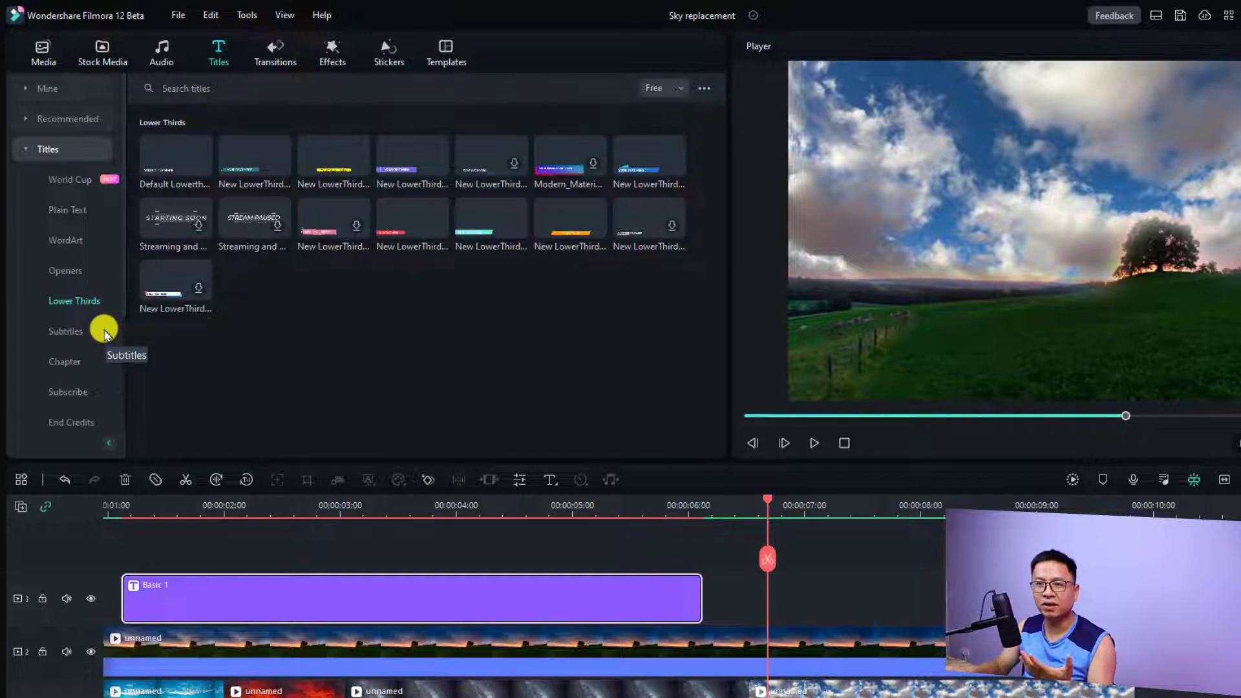
# Step: Look through the Subtitles, Chapter, Subscribe, End Credits, Callout and Message title categories
pyautogui.click(52, 331)
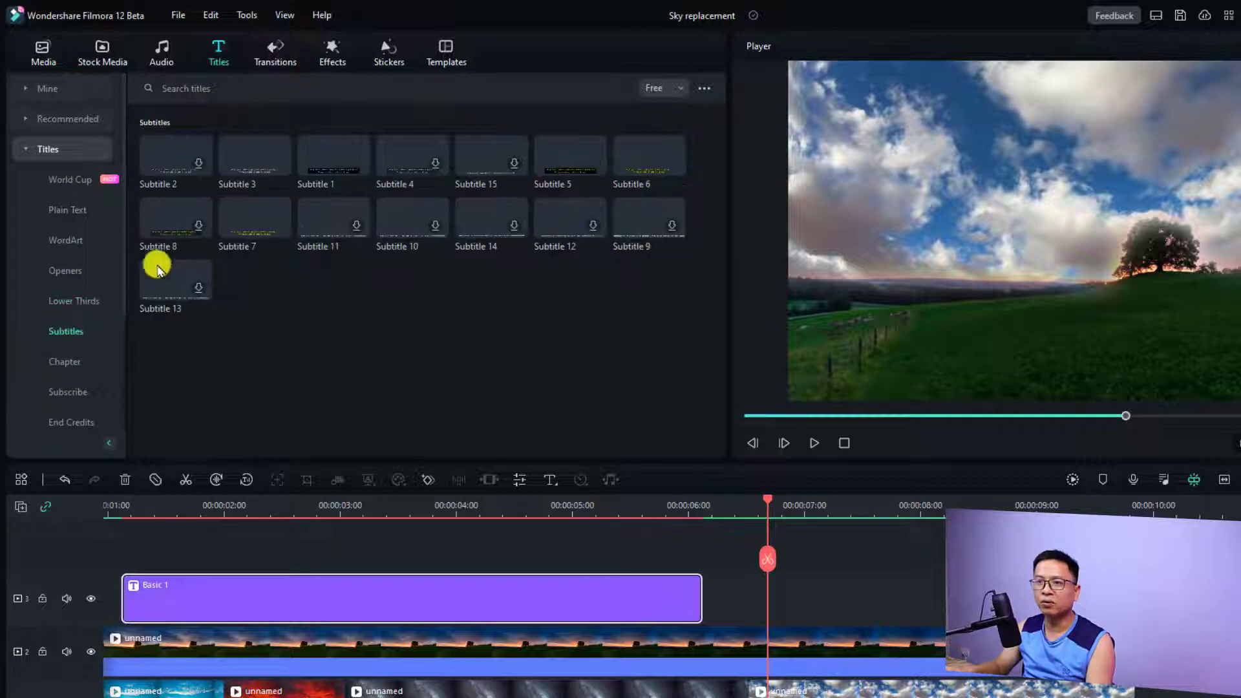
pyautogui.click(63, 360)
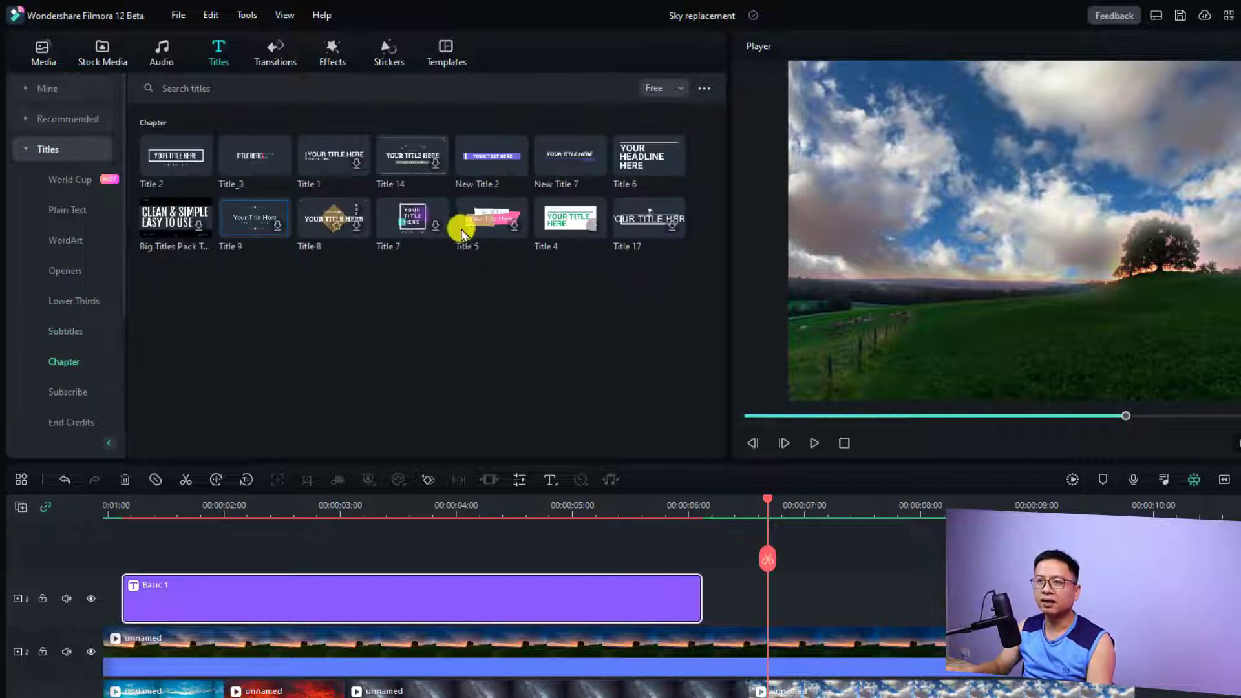
pyautogui.click(71, 392)
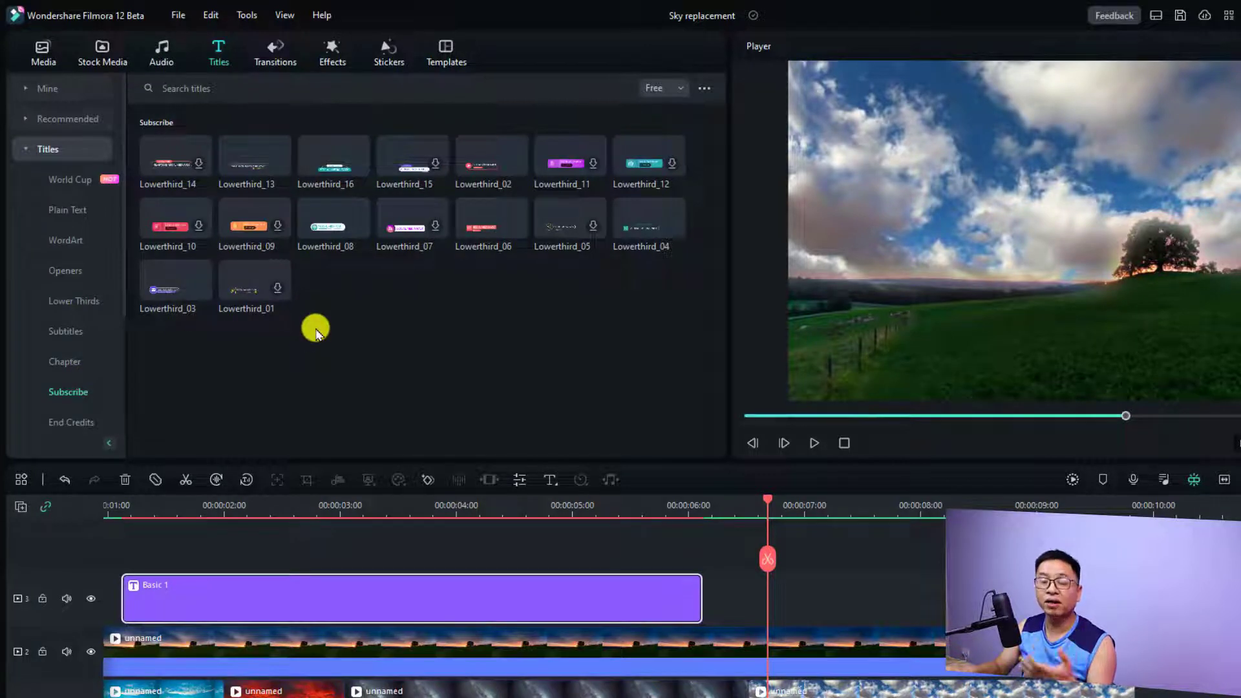
pyautogui.click(67, 420)
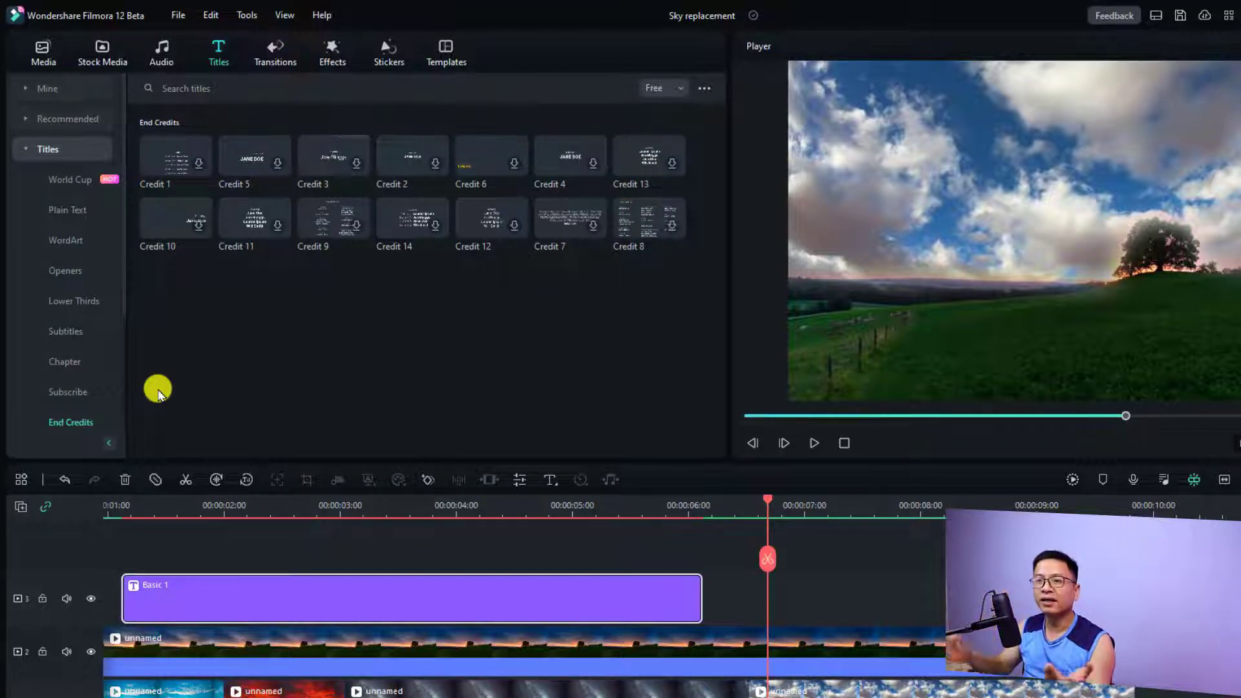
pyautogui.scroll(-3, 75, 272)
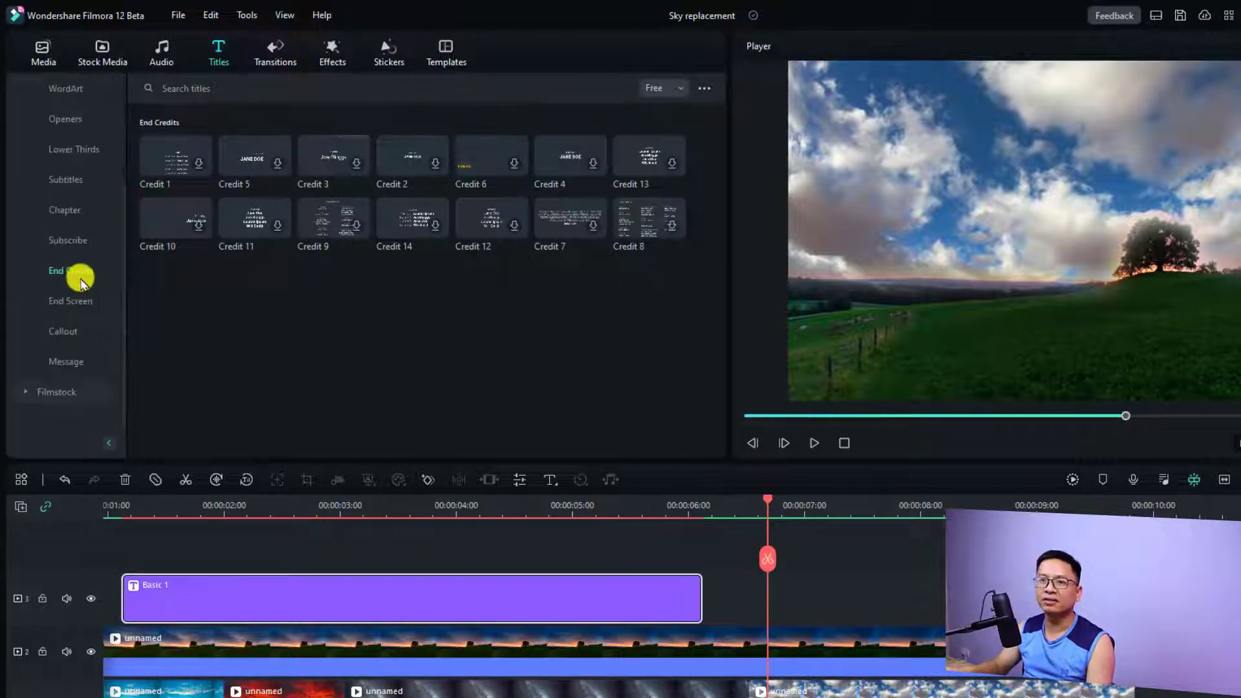
pyautogui.click(62, 330)
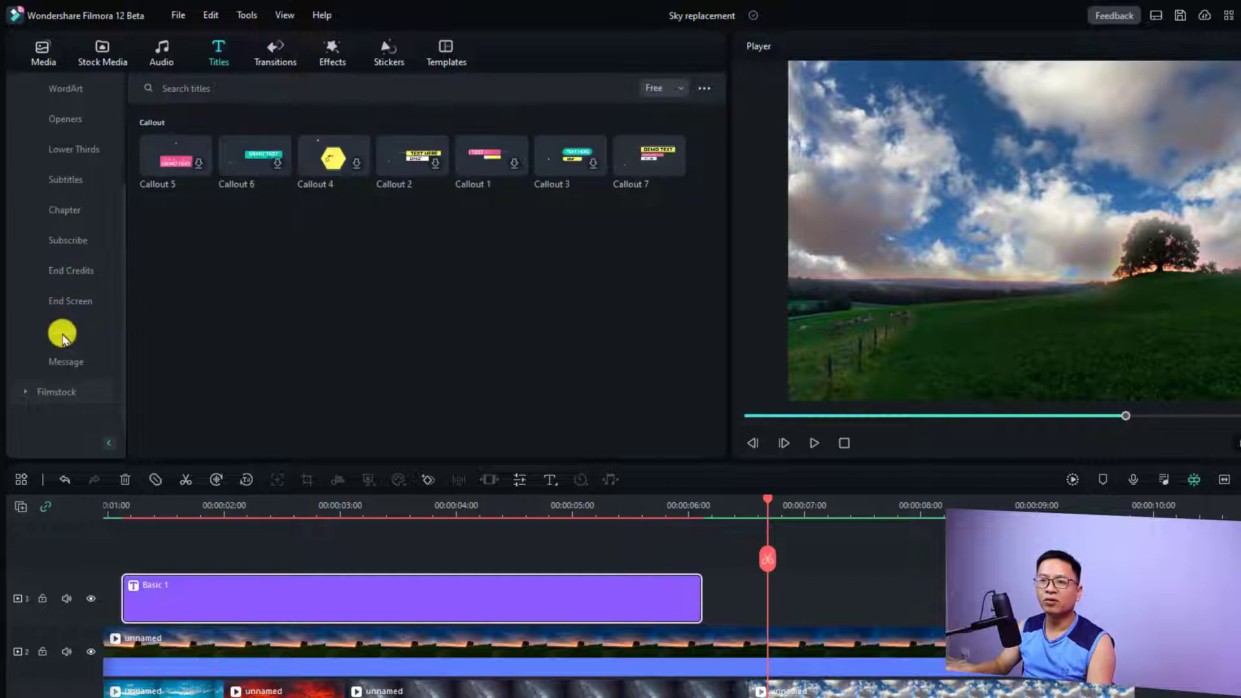
pyautogui.click(63, 359)
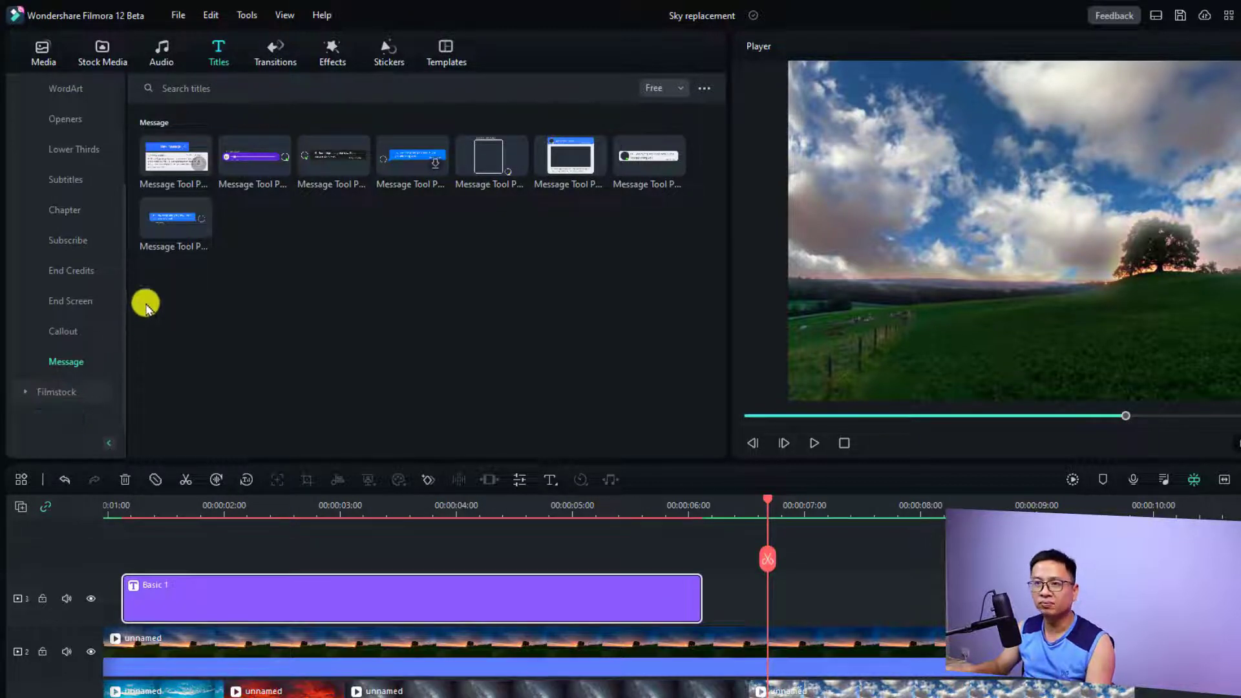
pyautogui.scroll(3, 64, 120)
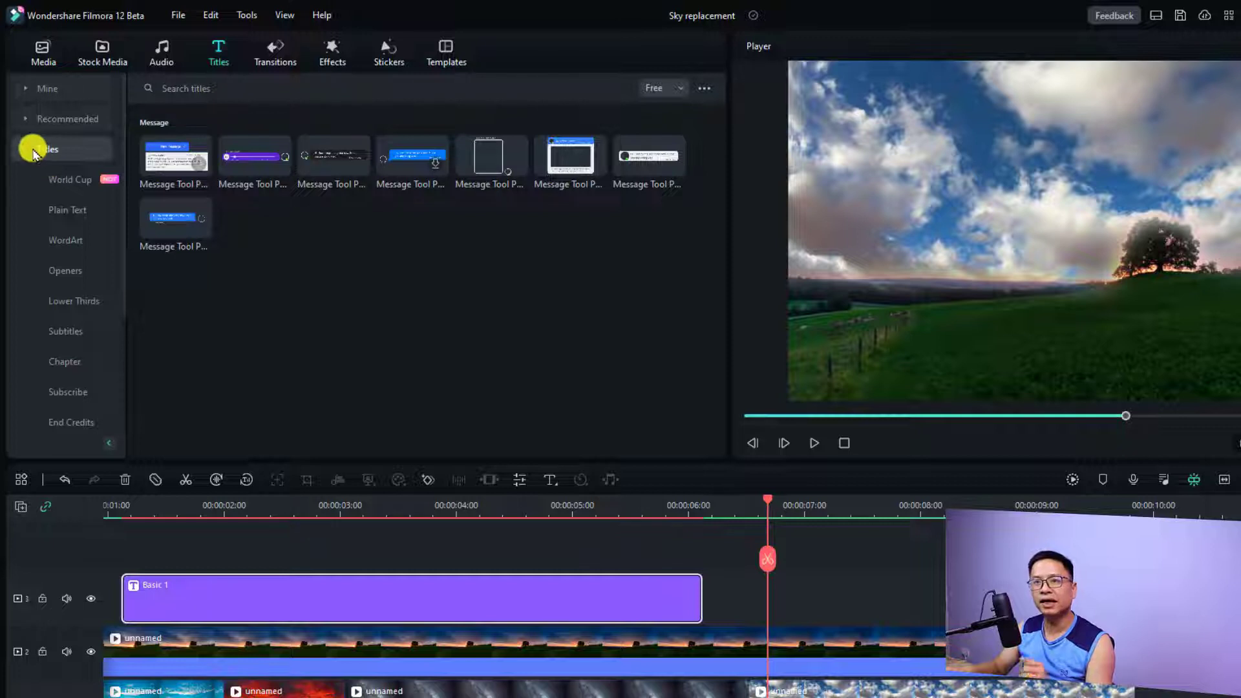
# Step: Filter the Lower Thirds titles to Free and place New LowerThirds 22 on the title track just after the Basic 1 clip
pyautogui.click(61, 303)
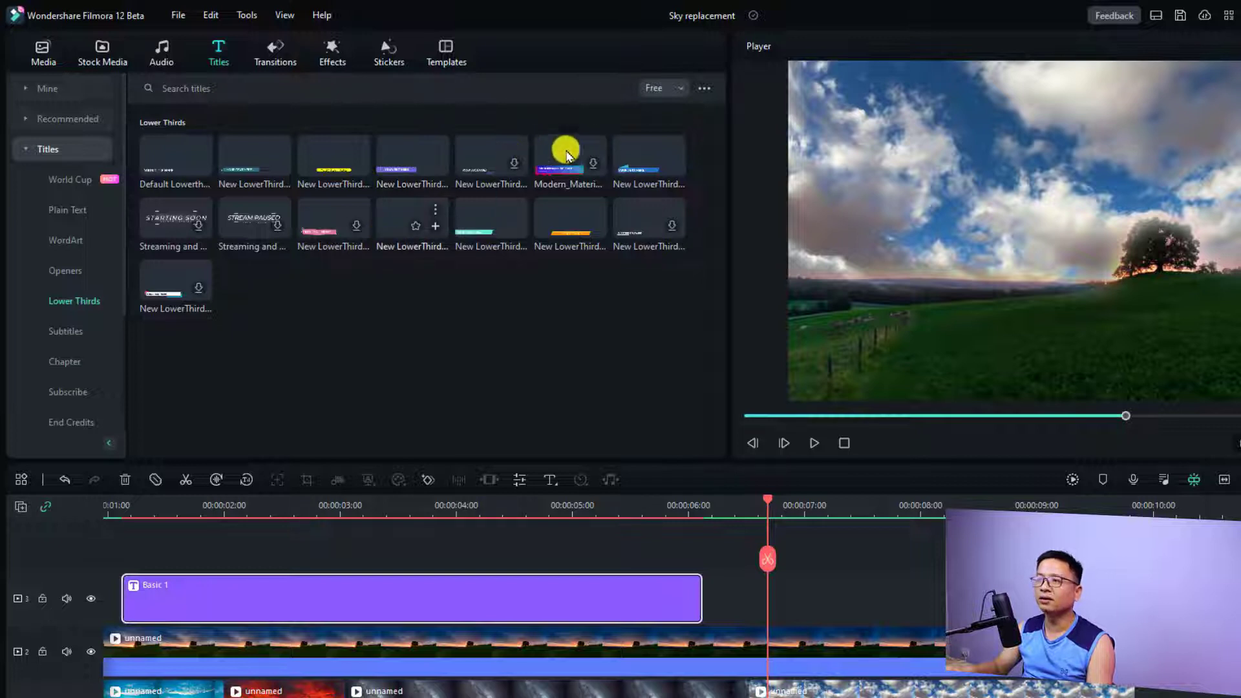
pyautogui.click(670, 89)
pyautogui.click(666, 129)
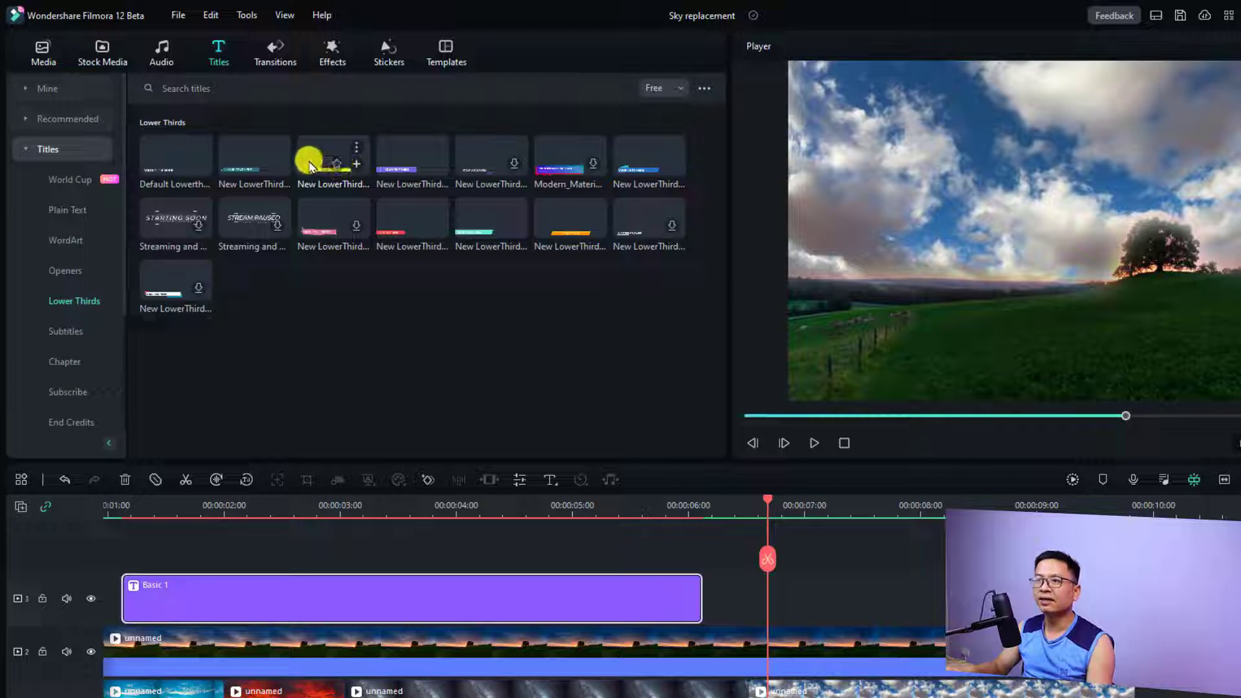
pyautogui.moveTo(307, 165); pyautogui.dragTo(749, 624)
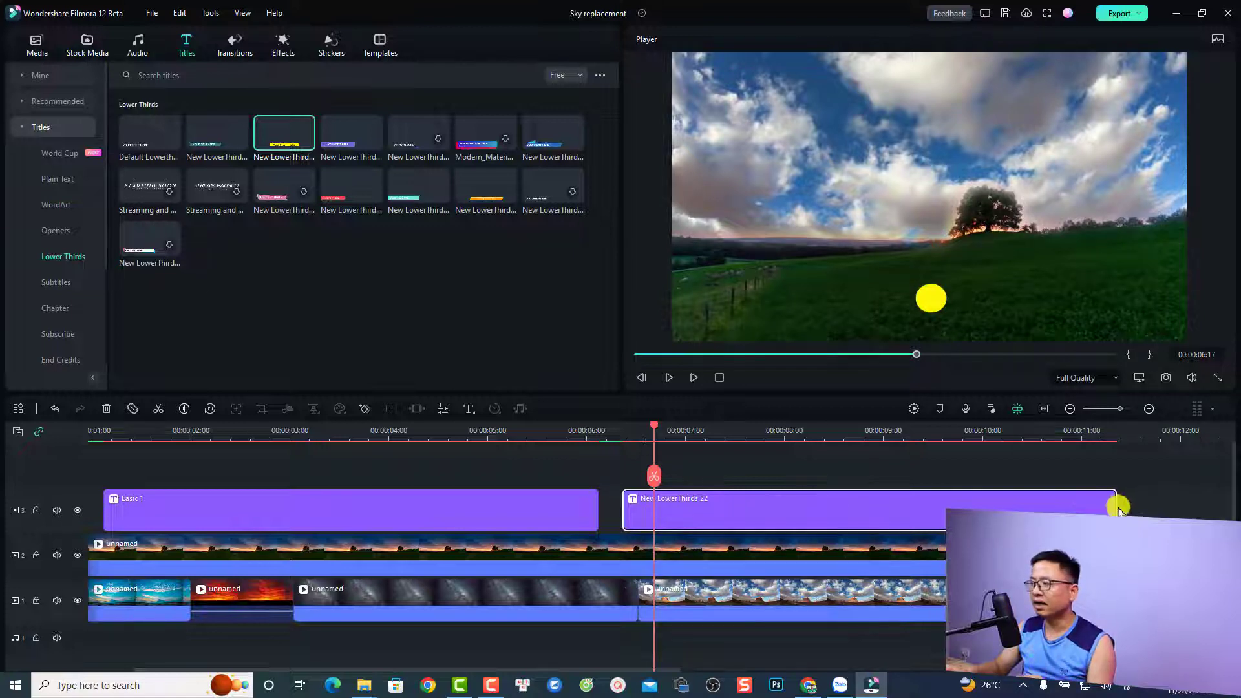
pyautogui.moveTo(1117, 511); pyautogui.dragTo(1116, 511)
pyautogui.click(940, 564)
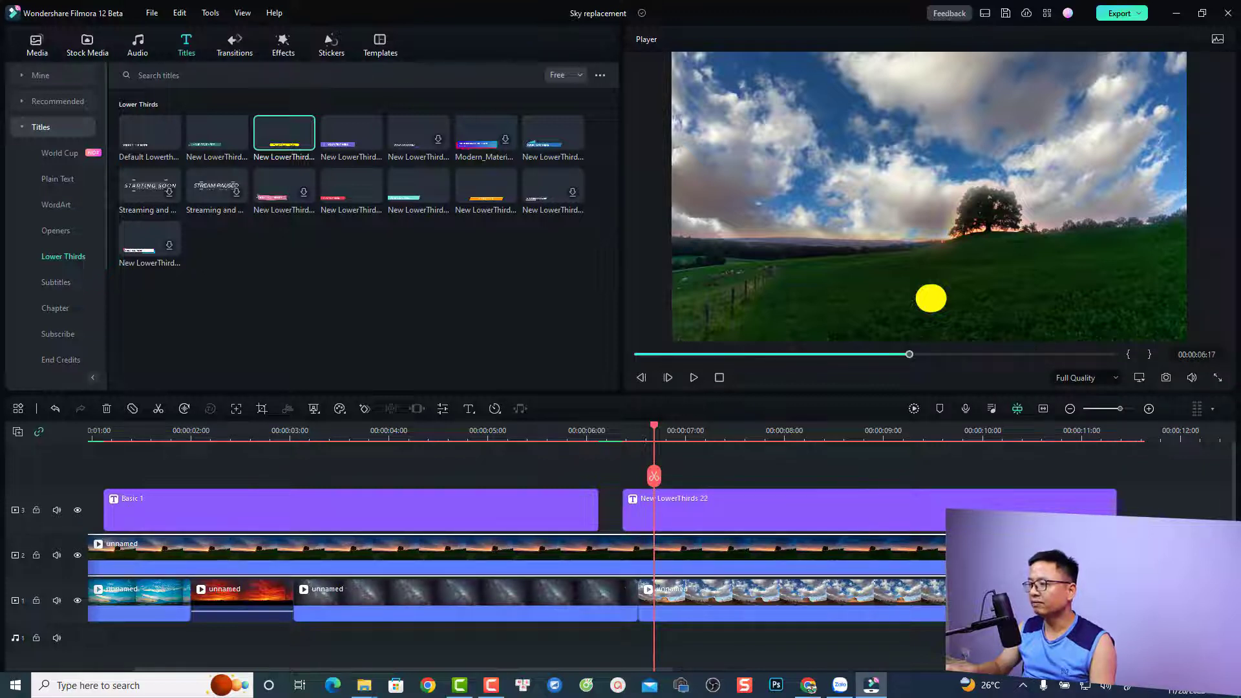
# Step: Play the newly added lower third from 00:00:06:08 to preview its default animation
pyautogui.click(618, 433)
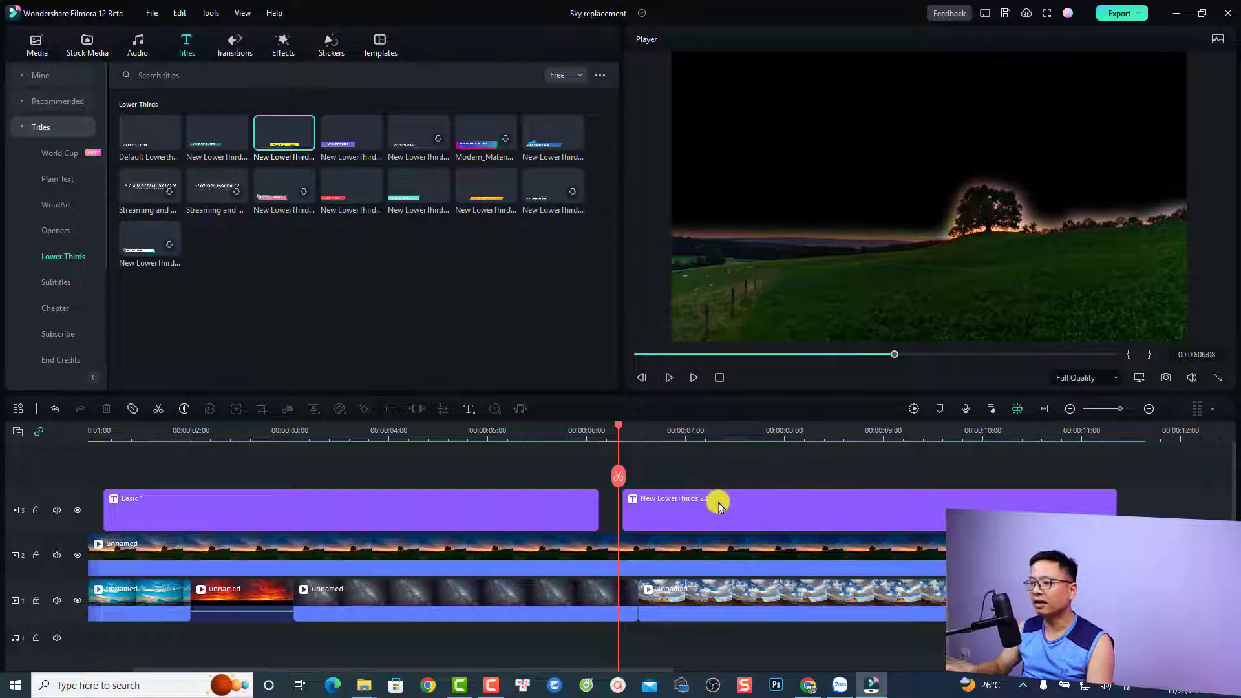
pyautogui.press('space')
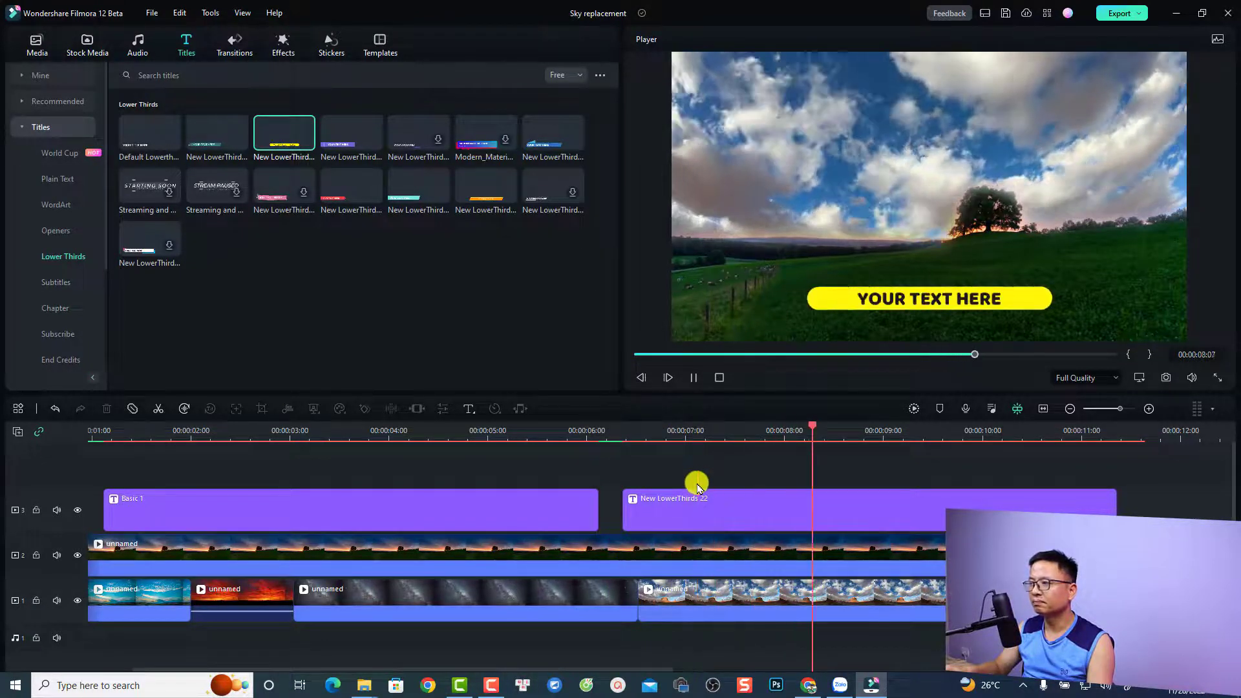
pyautogui.press('space')
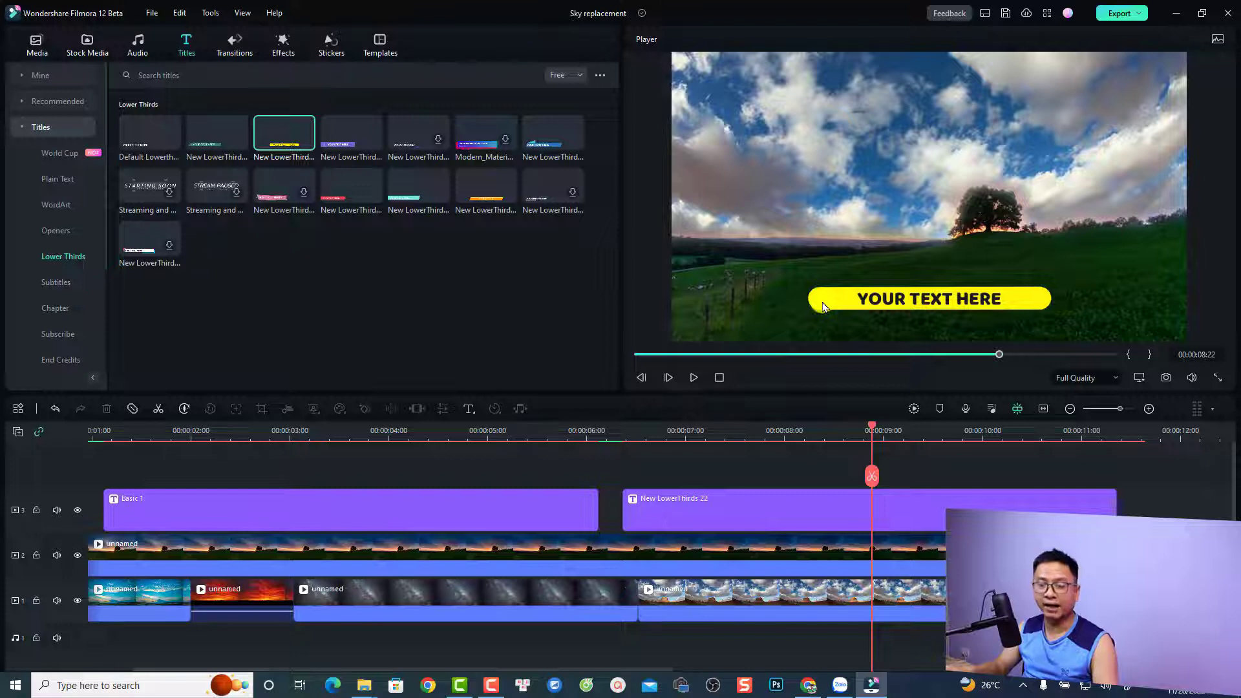
# Step: Replace the lower third's placeholder text with "Đăng ký kênh nhé!"
pyautogui.click(877, 304)
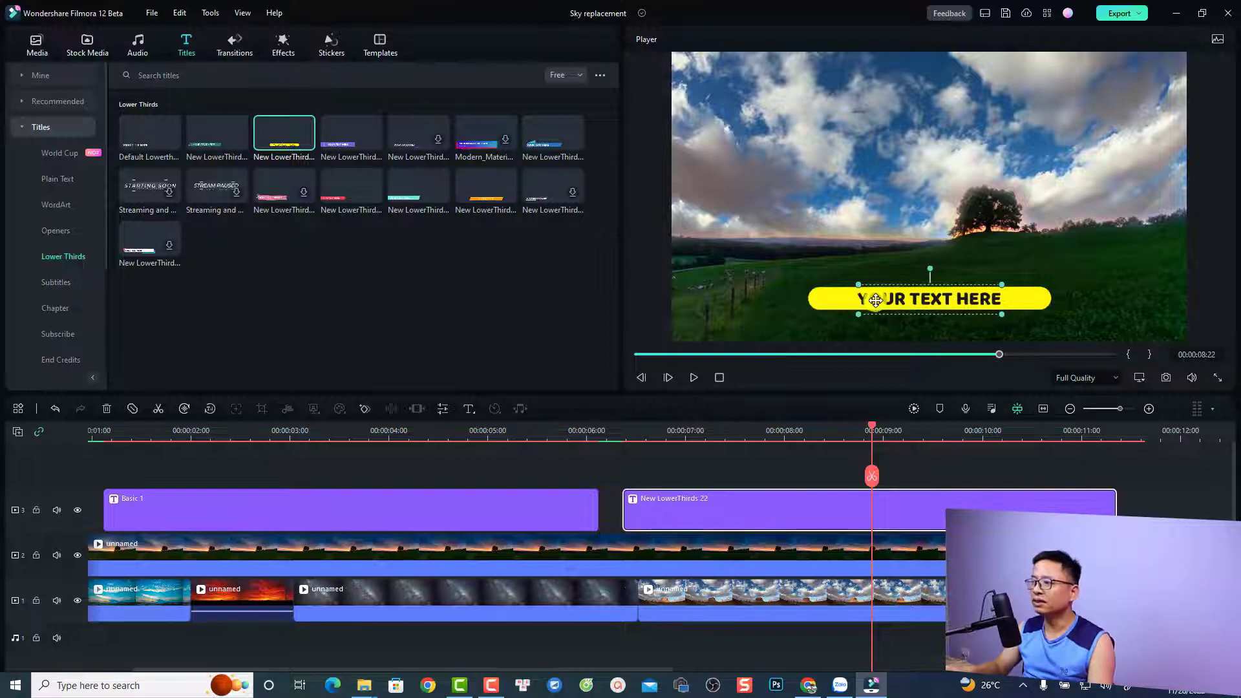
pyautogui.doubleClick(889, 300)
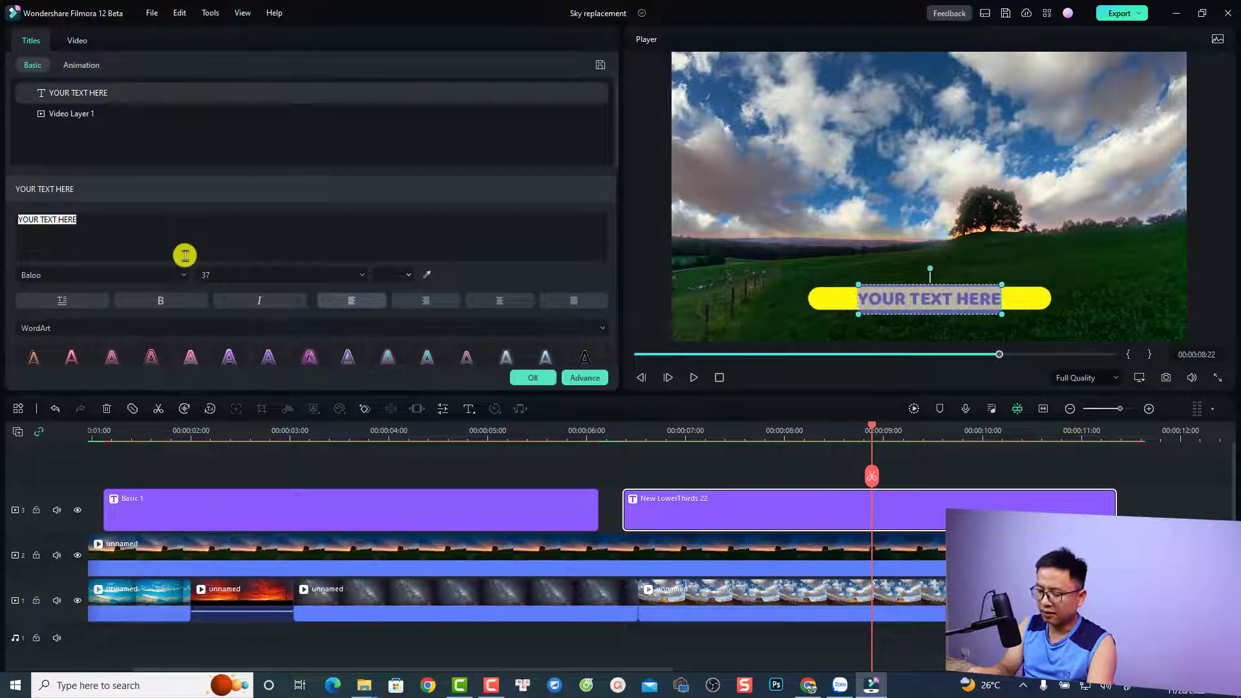
pyautogui.write('Đă')
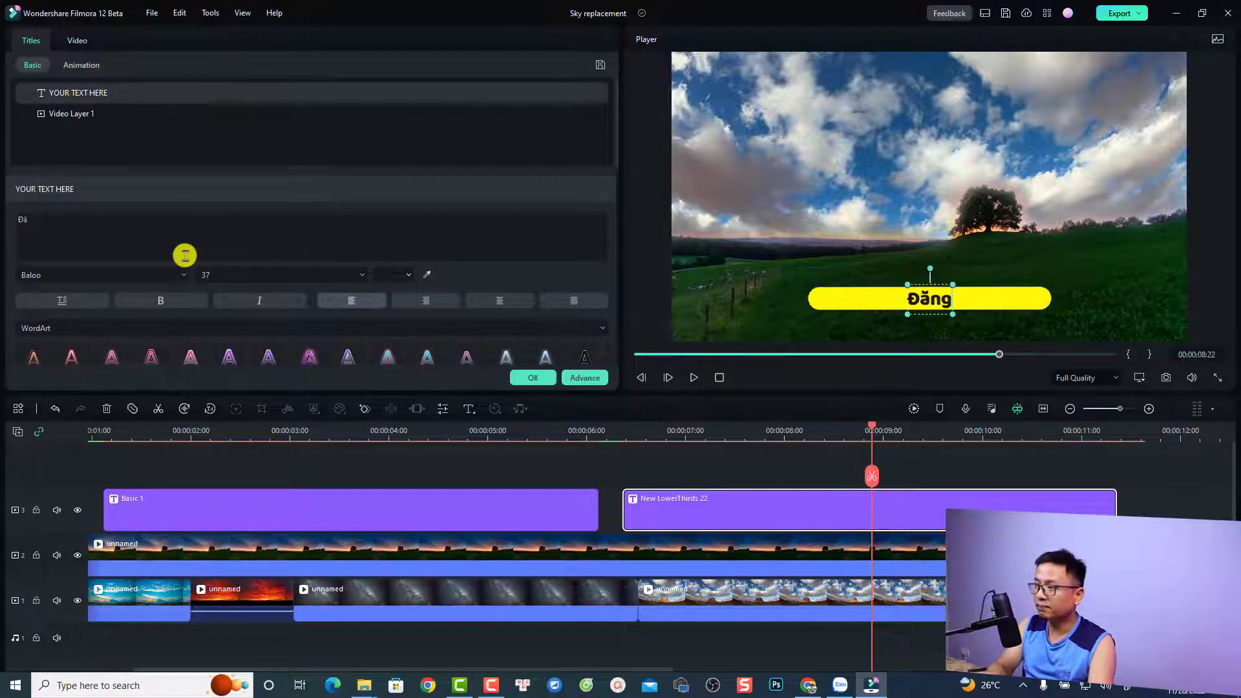
pyautogui.write('ng kys ke')
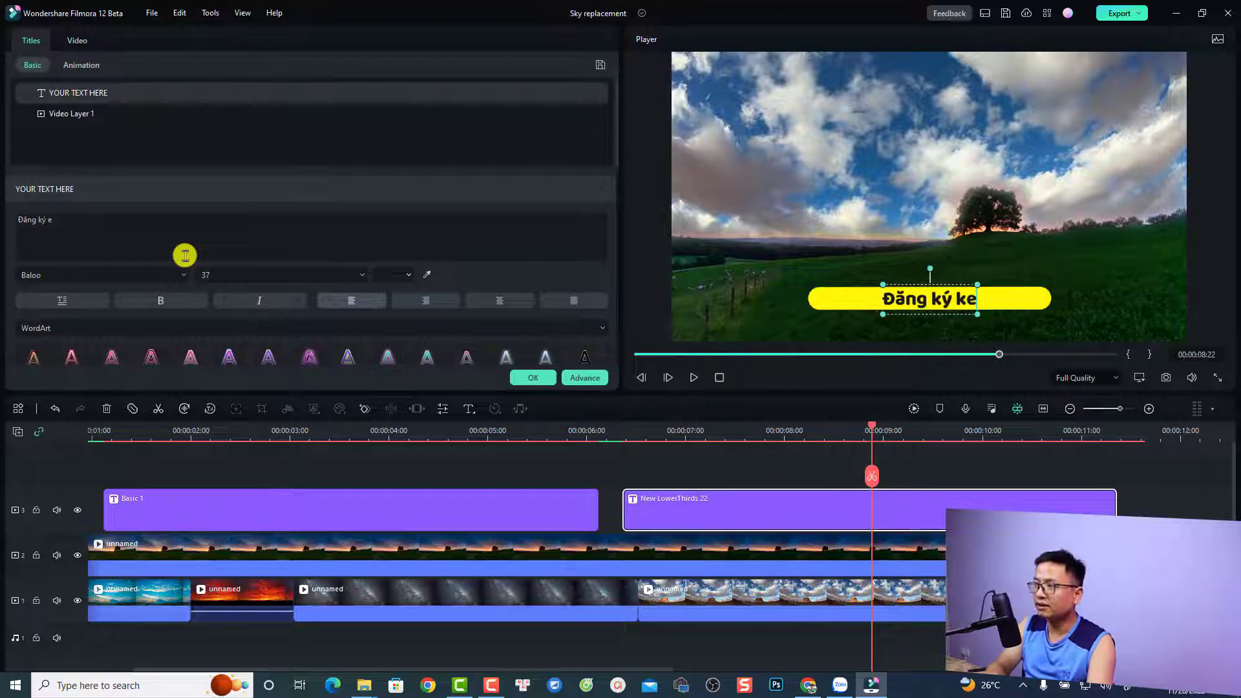
pyautogui.write('nh nhes!')
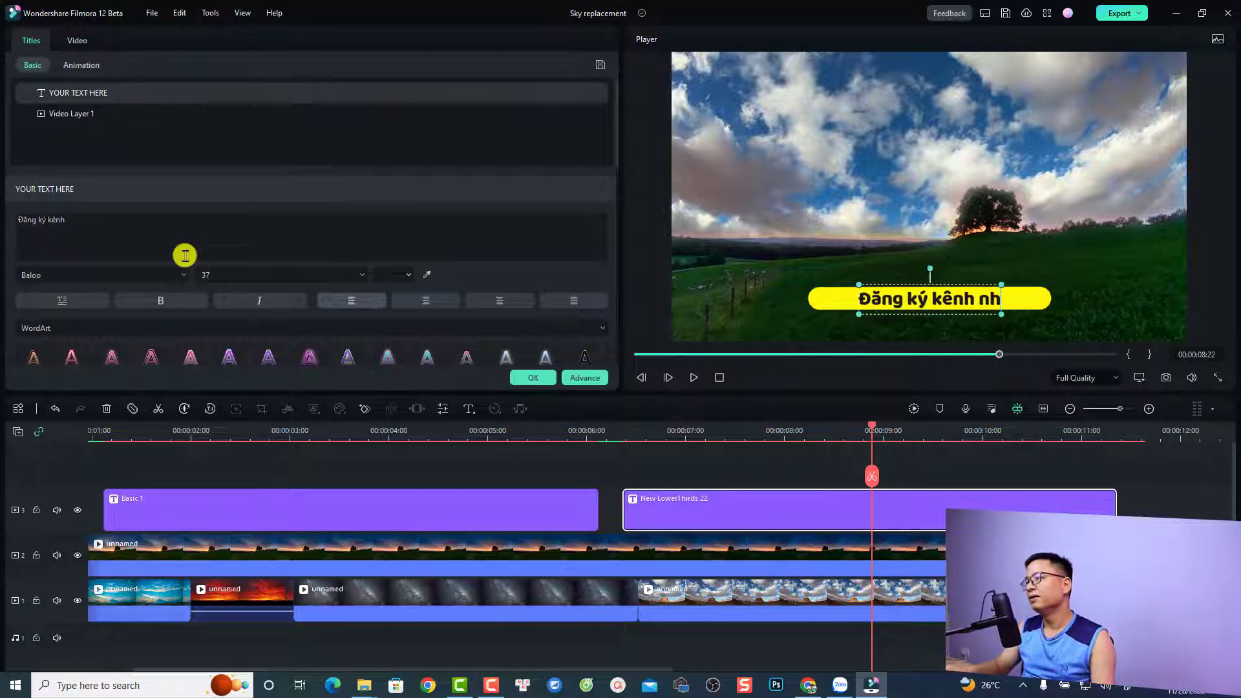
# Step: Narrow the yellow background bar from both ends to fit the text, to a scale of about 37.7%
pyautogui.click(1032, 309)
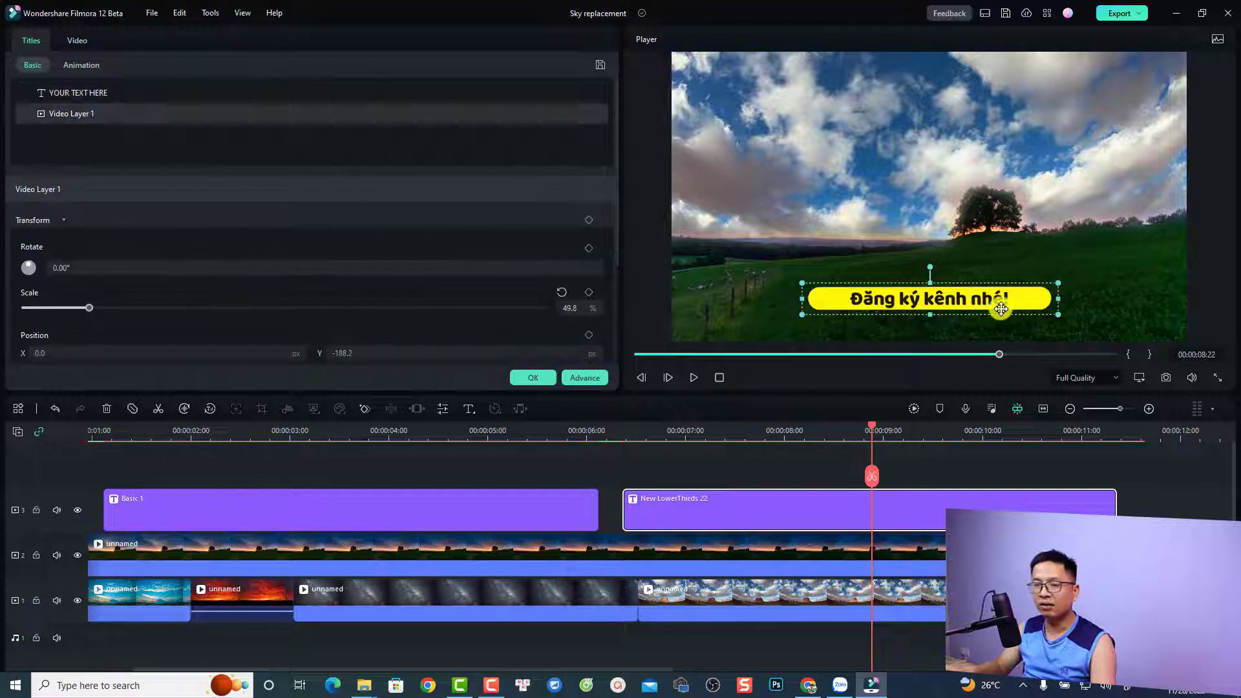
pyautogui.moveTo(1055, 300); pyautogui.dragTo(1027, 299)
pyautogui.moveTo(802, 297); pyautogui.dragTo(834, 297)
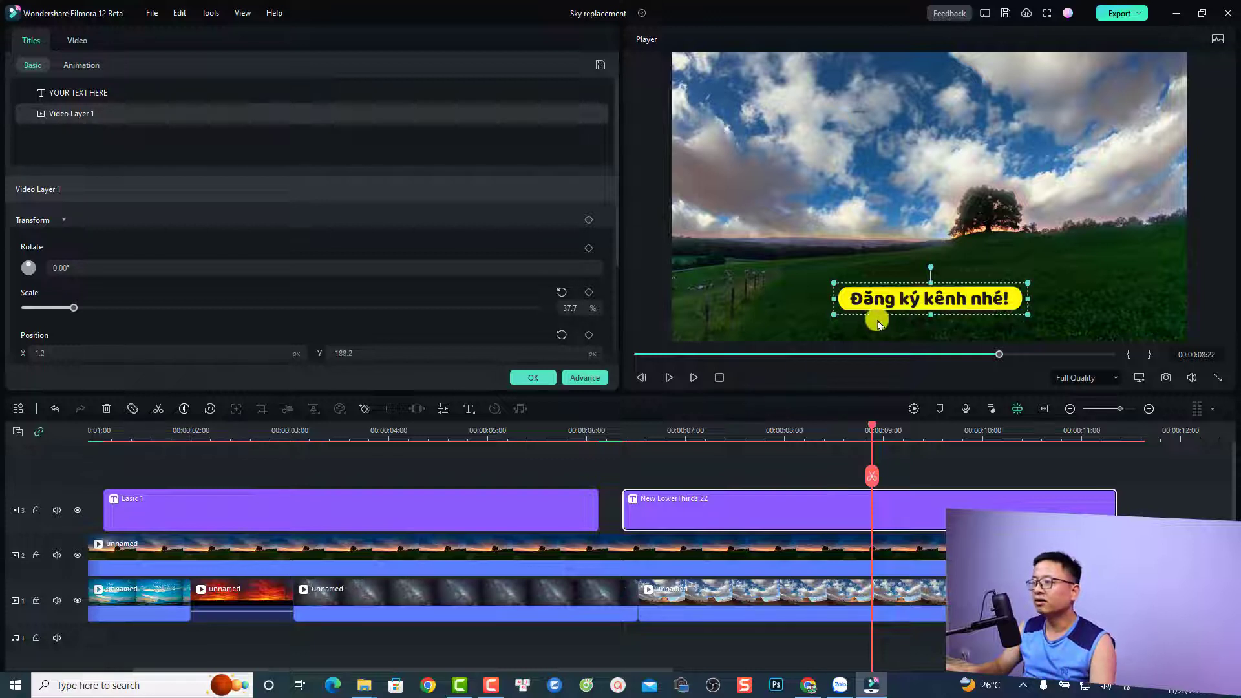
# Step: Open the lower third in the advanced text editor and preview its animation
pyautogui.click(585, 378)
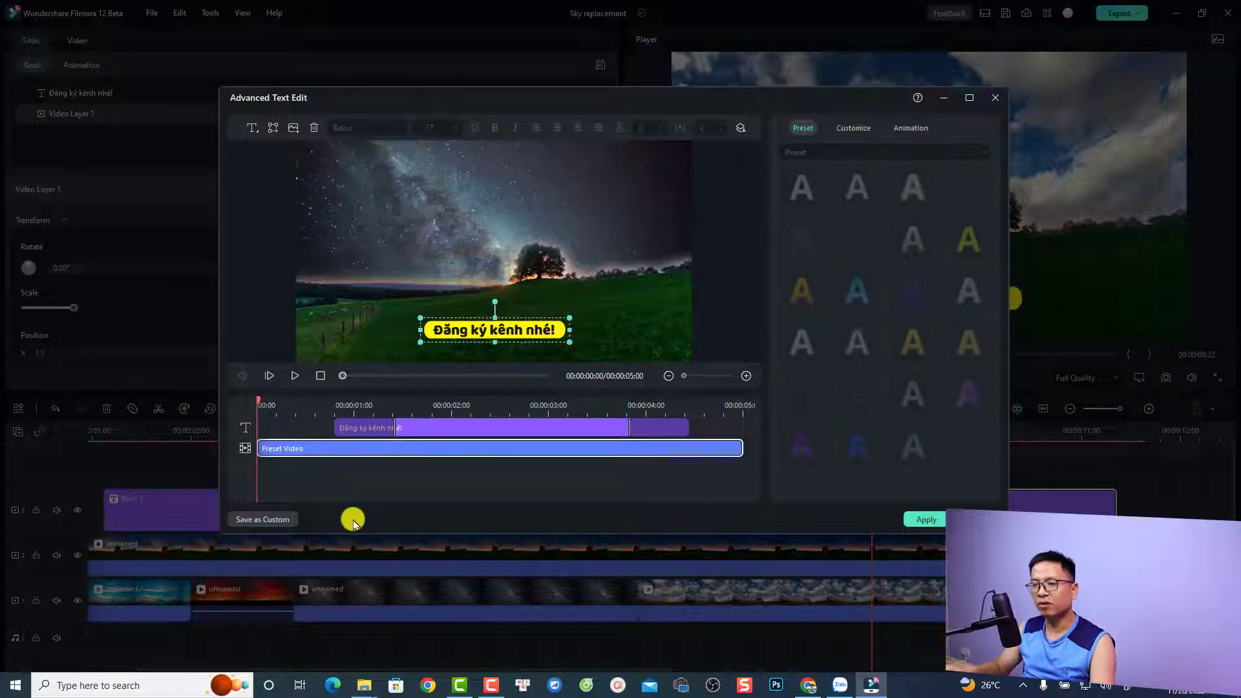
pyautogui.press('space')
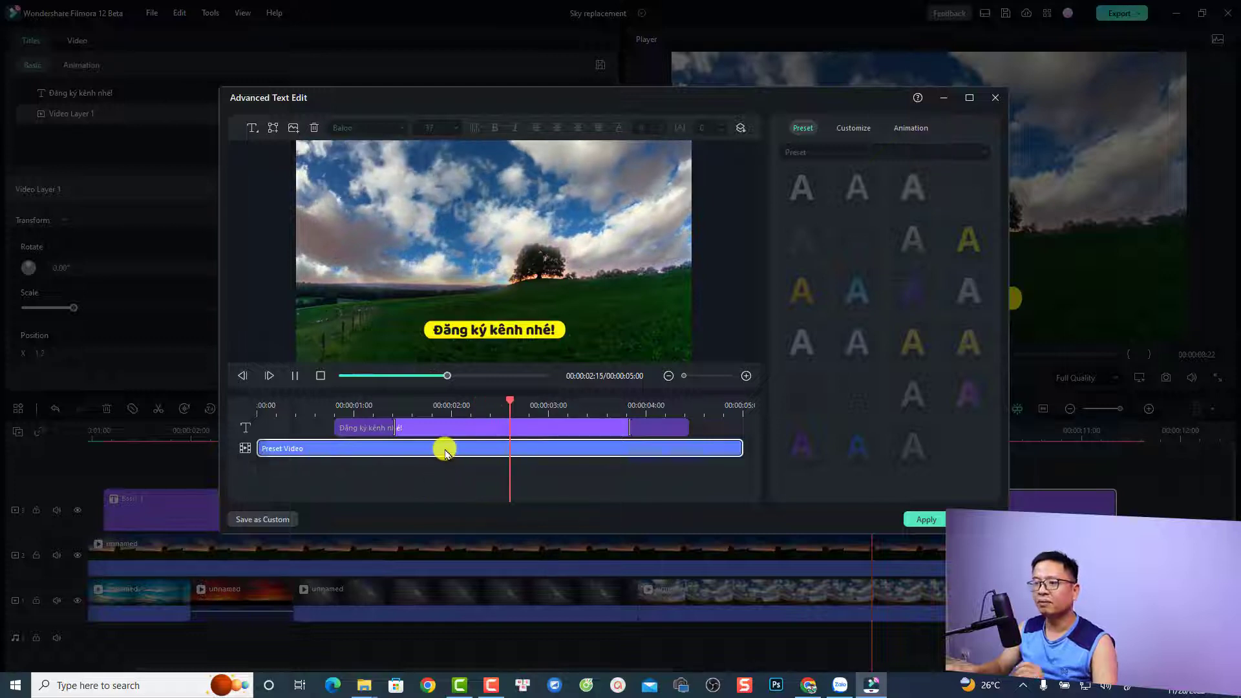
pyautogui.press('space')
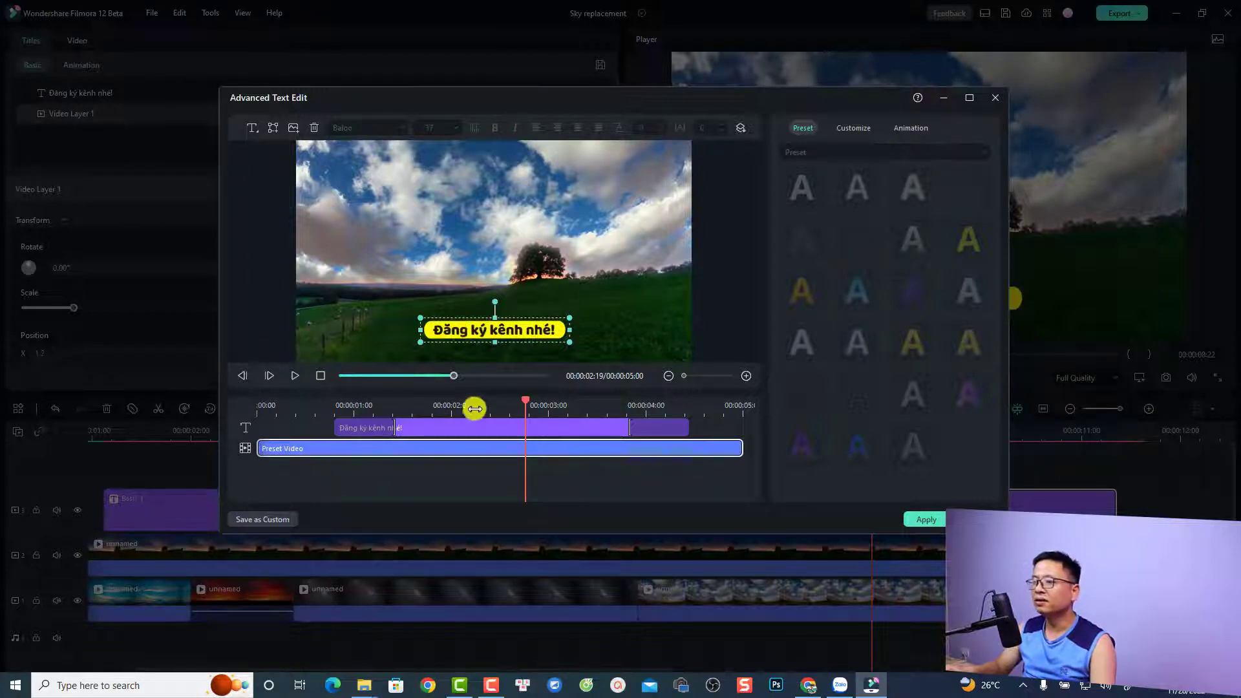
# Step: Apply a white preset style with a coloured outline to the "Đăng ký kênh nhé!" text layer
pyautogui.click(474, 429)
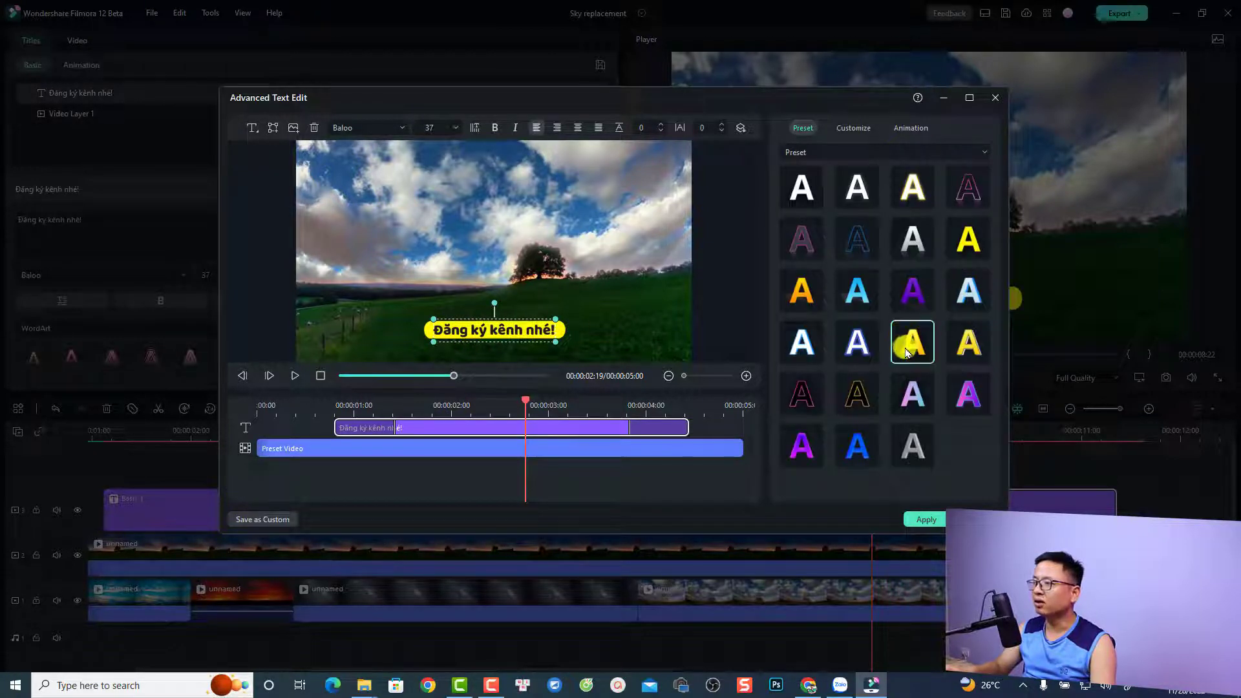
pyautogui.click(962, 237)
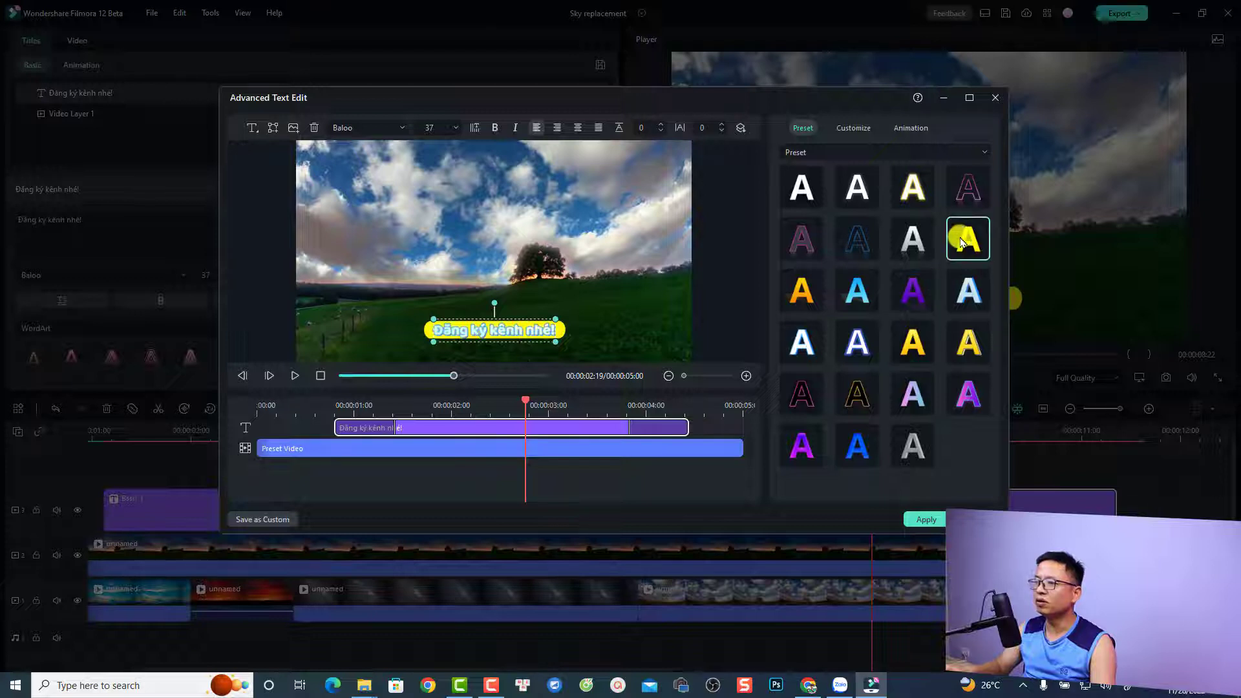
pyautogui.click(913, 188)
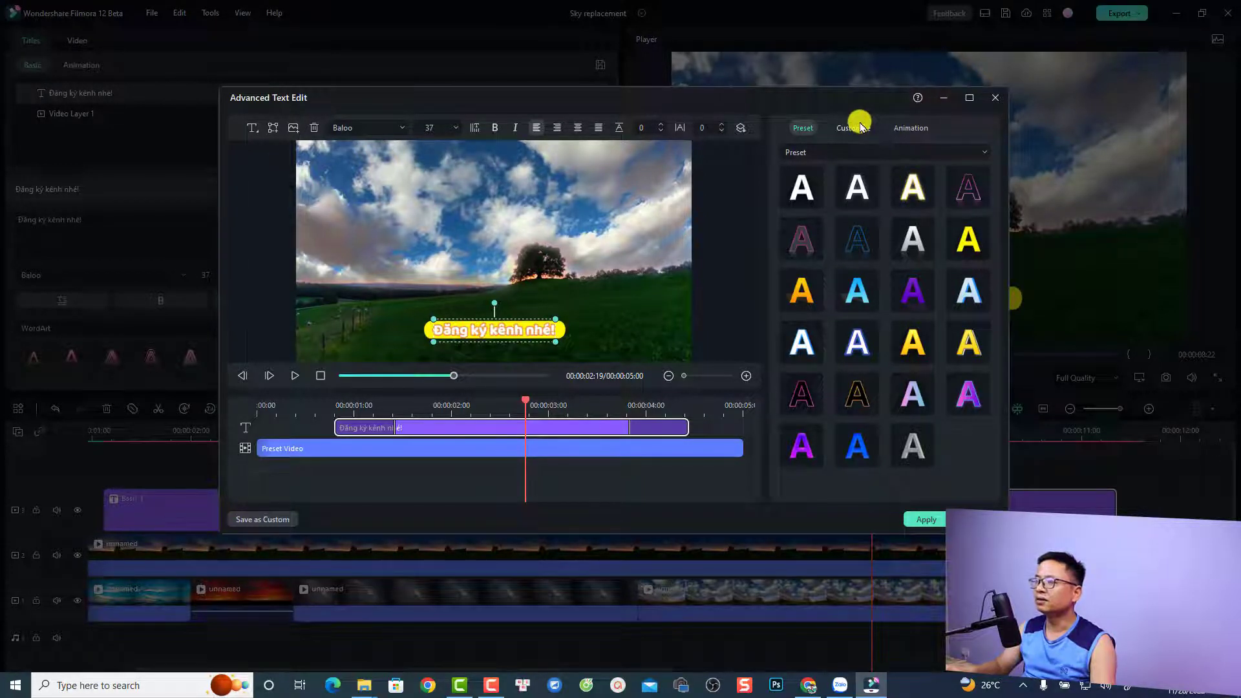
# Step: Review the text's customisation and animation options, preview the restyled title from near its start, and apply the changes
pyautogui.click(855, 128)
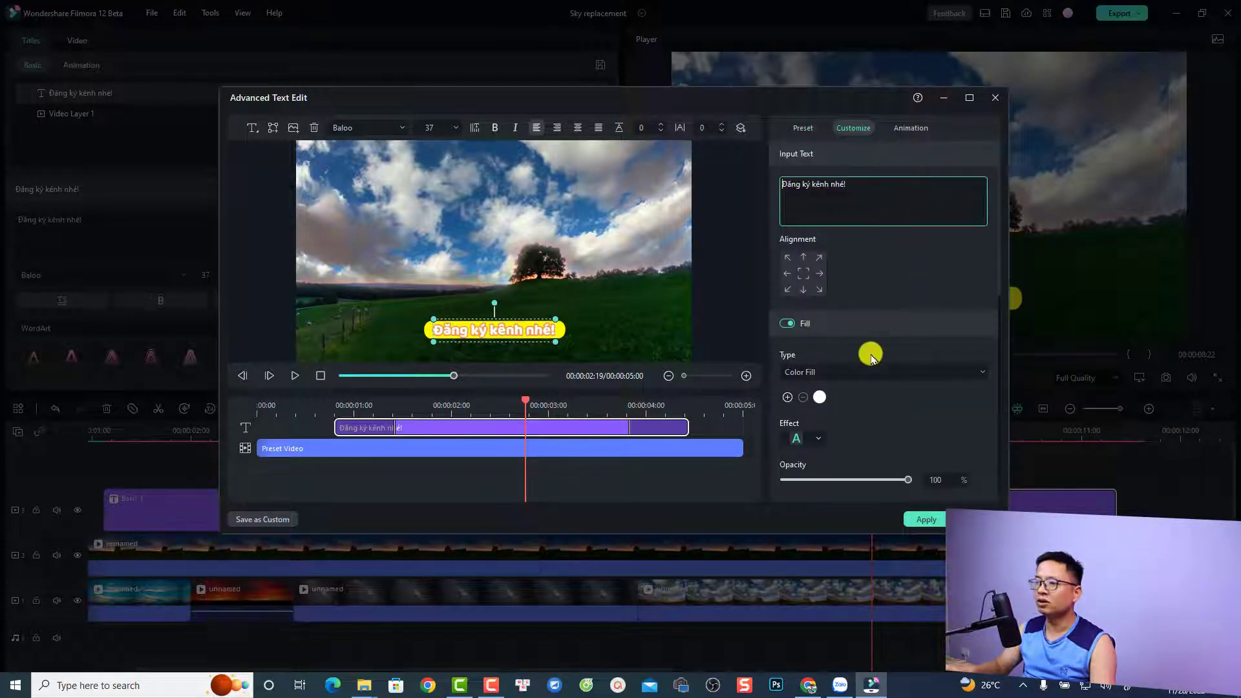
pyautogui.click(911, 130)
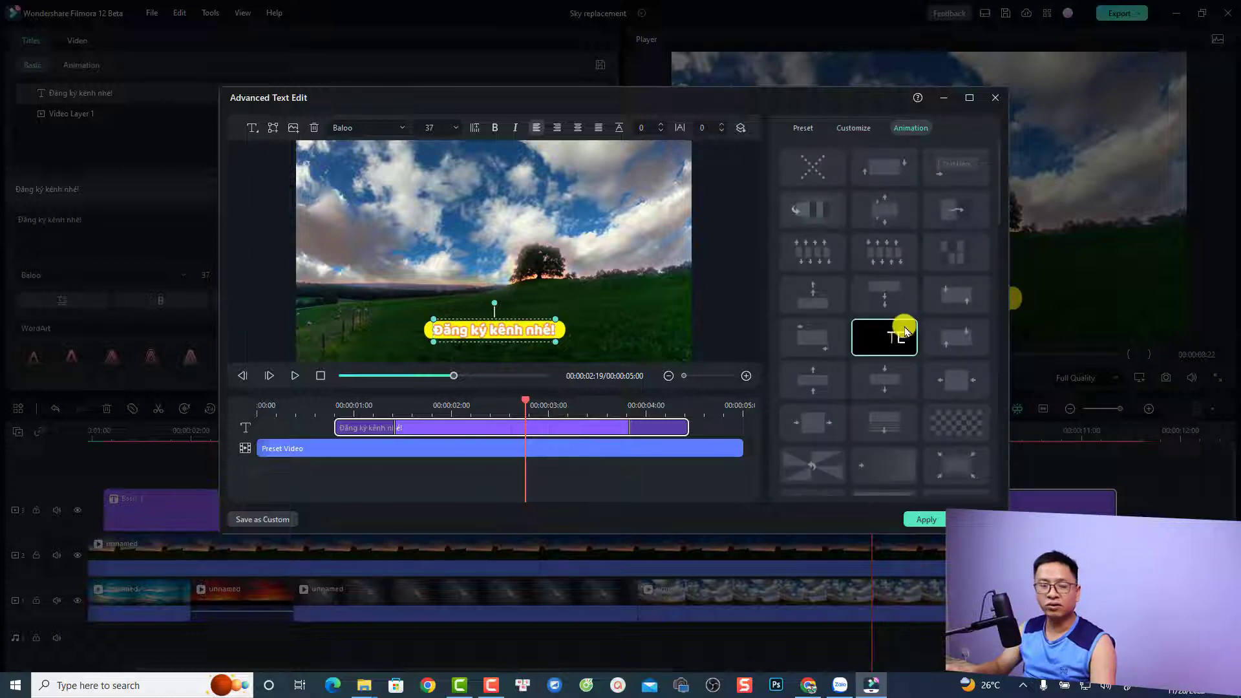
pyautogui.click(264, 406)
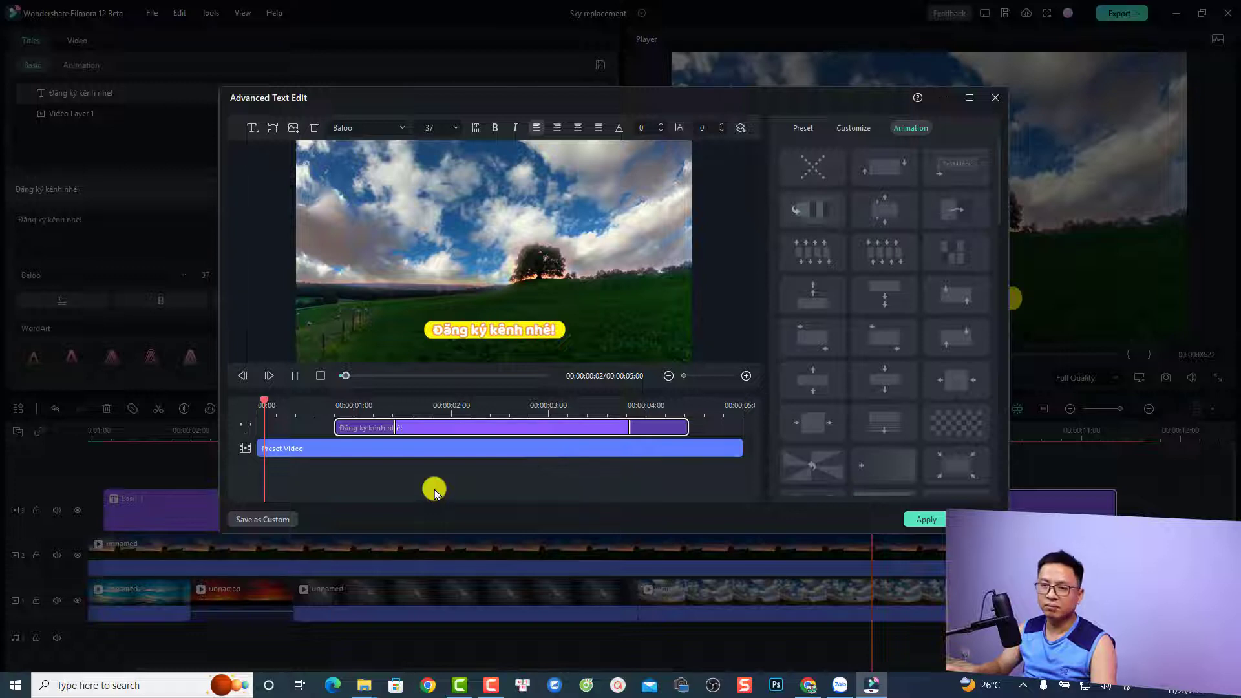
pyautogui.press('space')
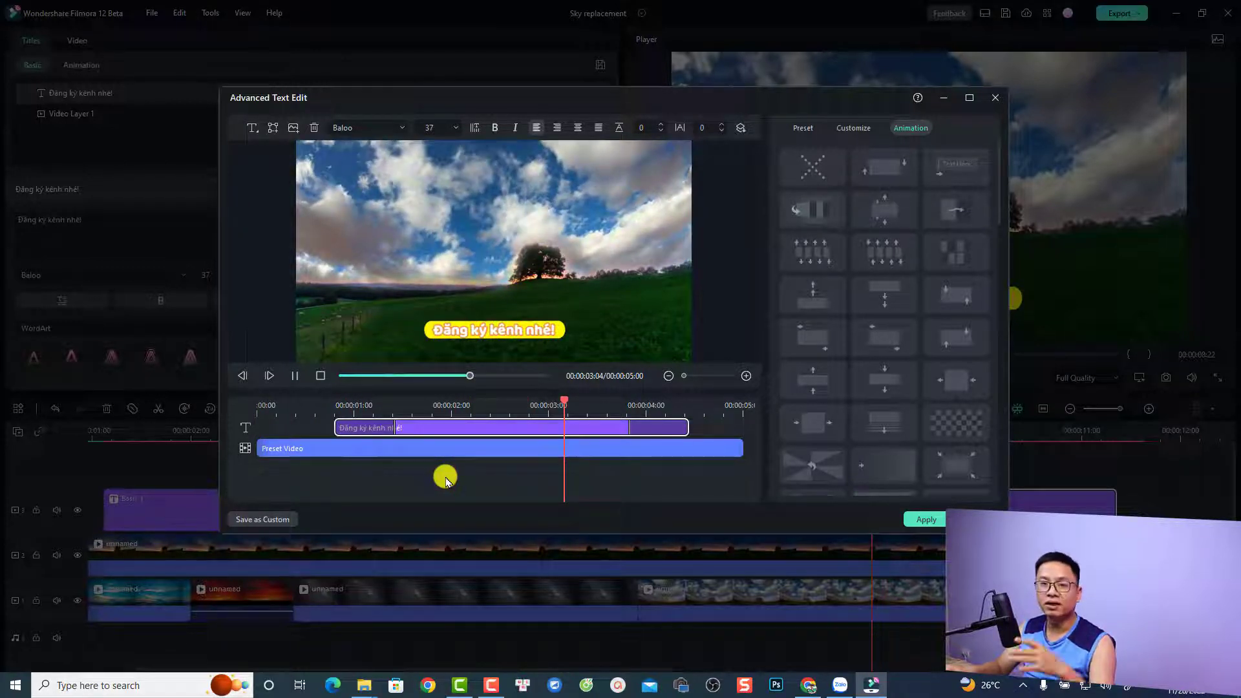
pyautogui.press('space')
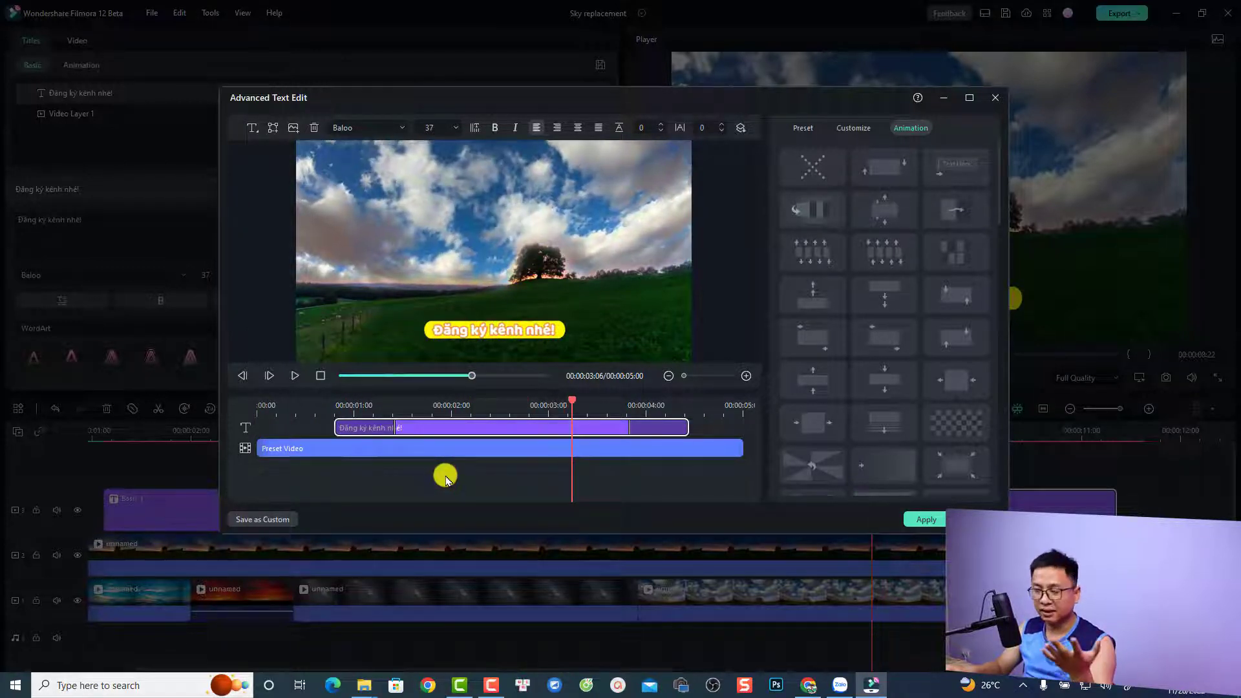
pyautogui.click(922, 520)
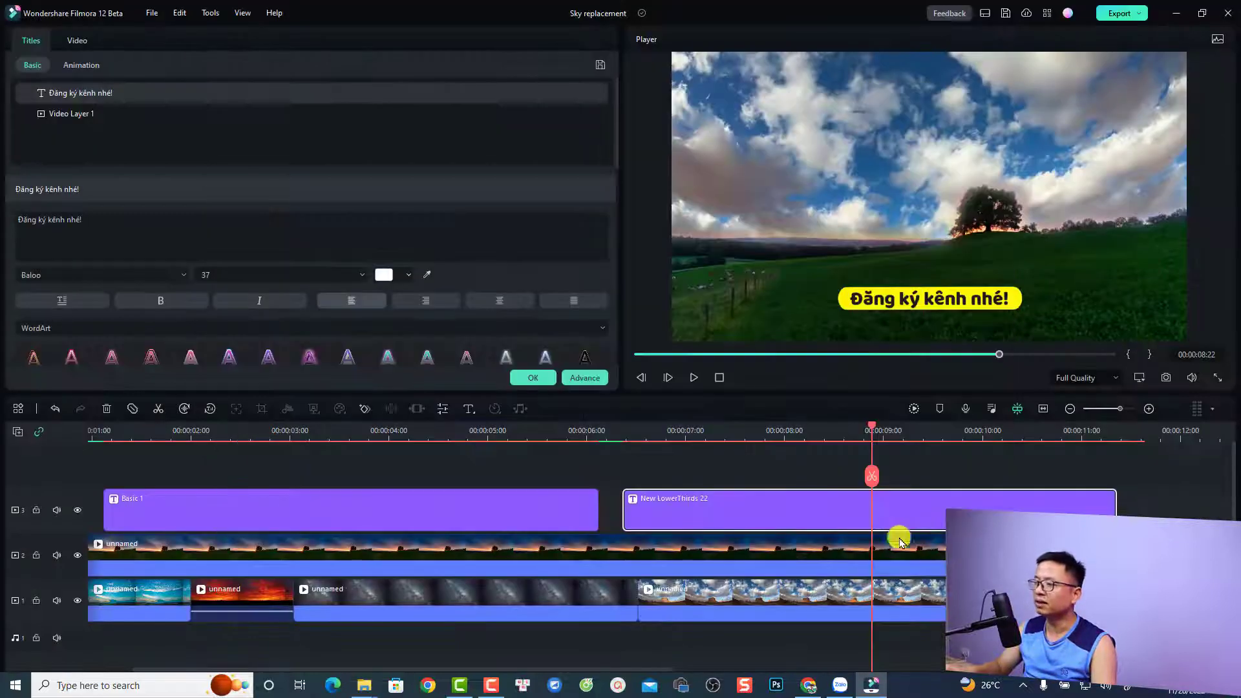
# Step: Play back the restyled lower third on the main timeline from 00:00:06:08
pyautogui.click(619, 438)
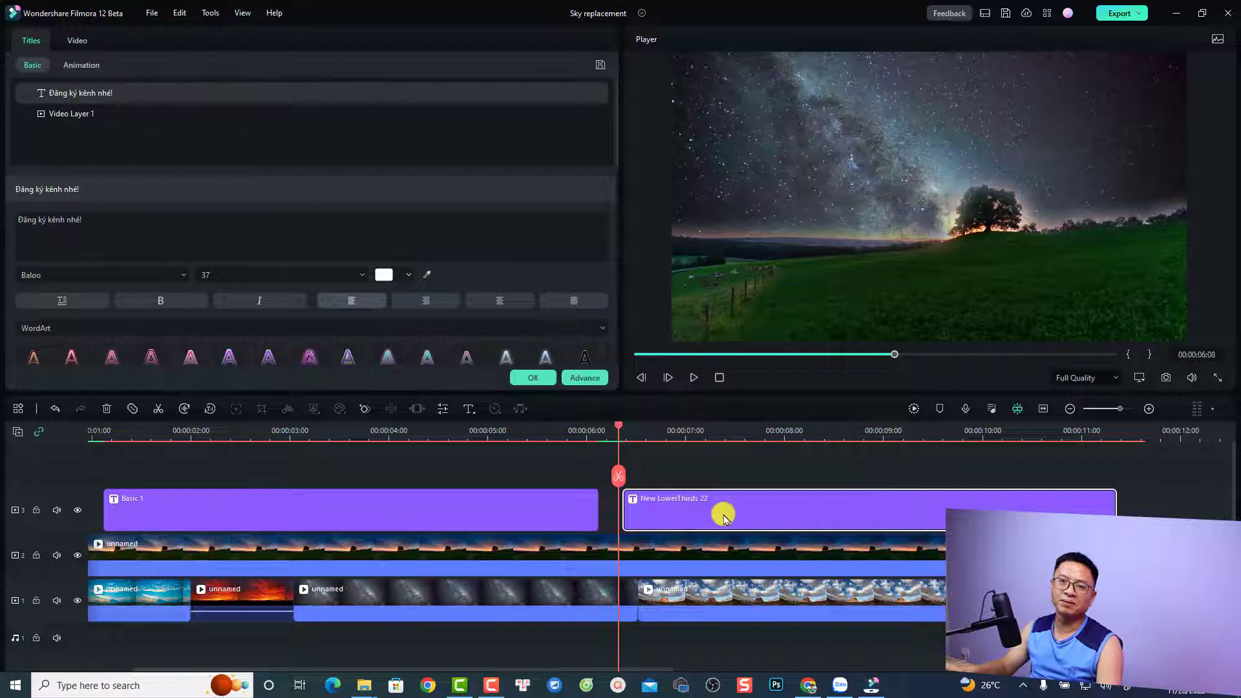
pyautogui.press('space')
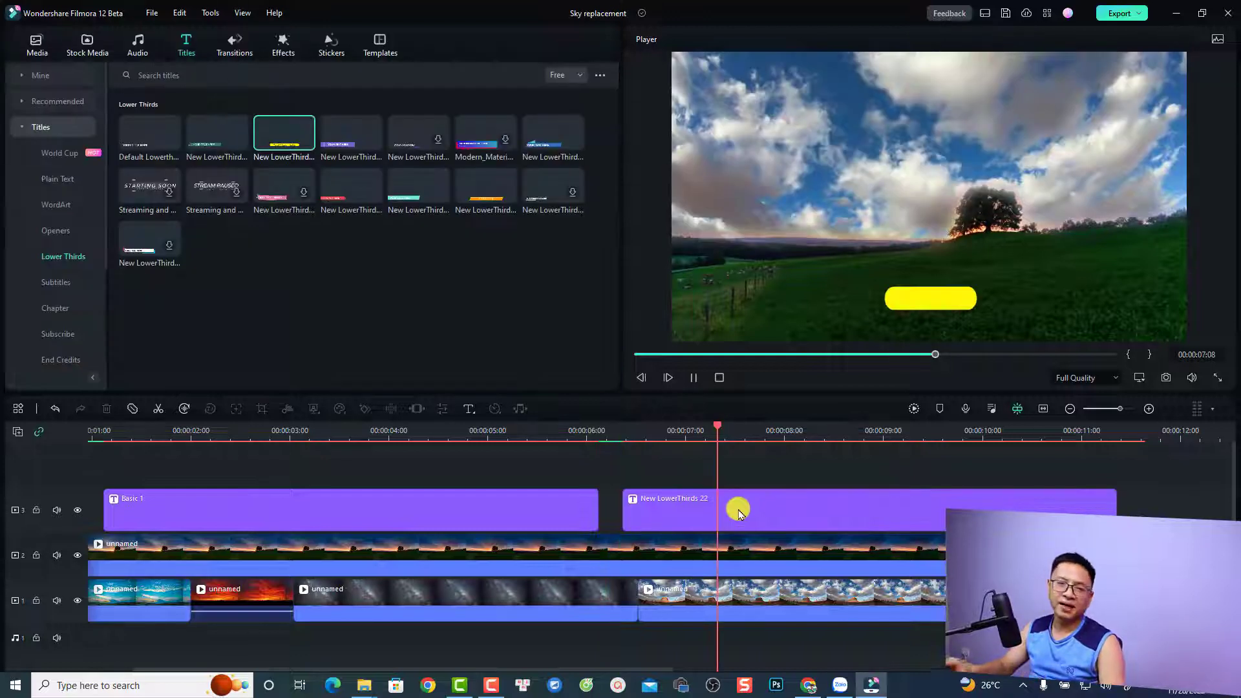
pyautogui.press('space')
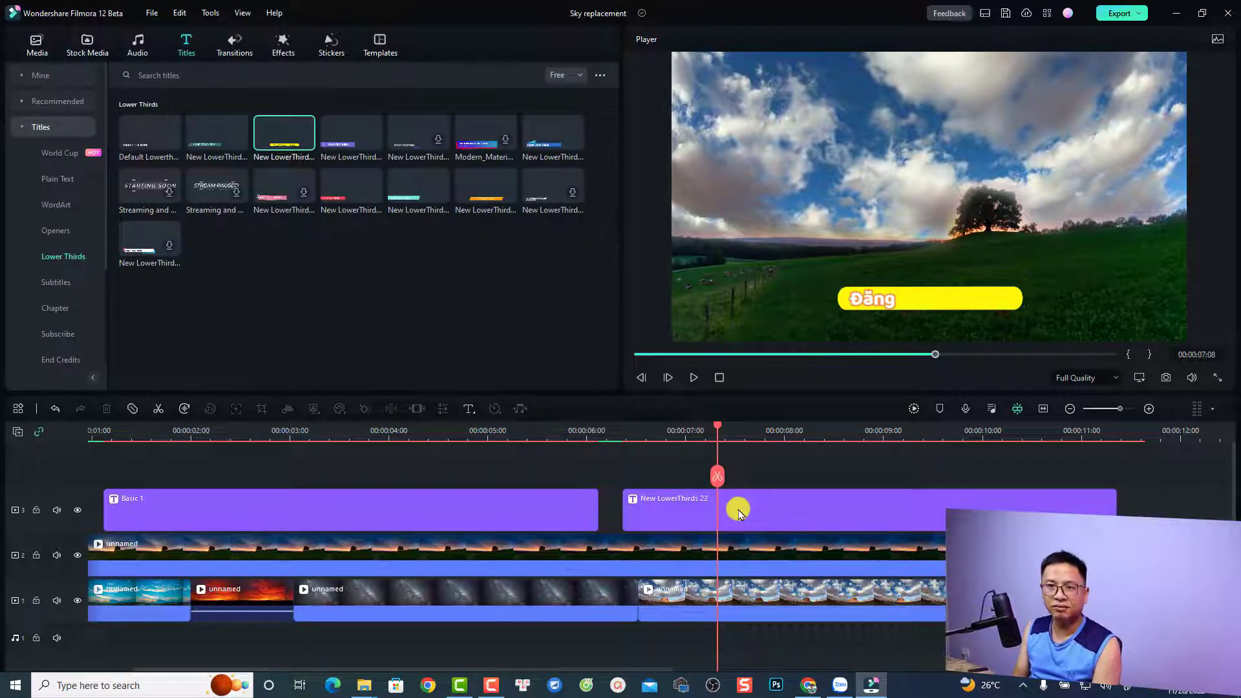